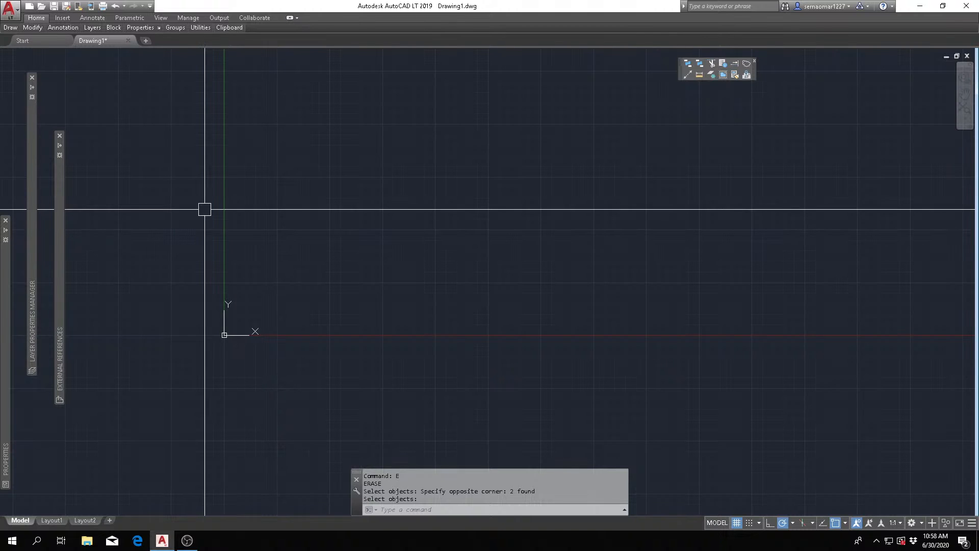
key("Escape")
key("Escape")
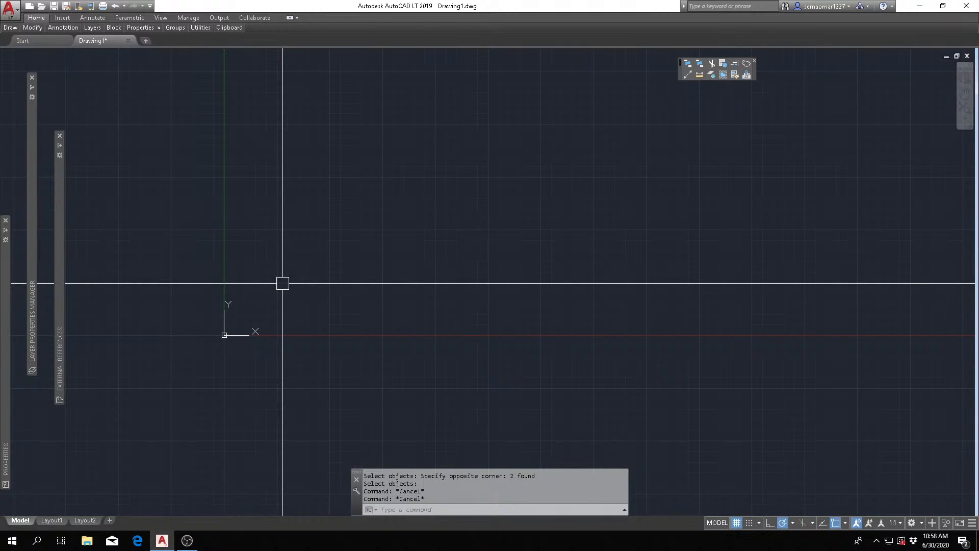
key("Escape")
key("Escape")
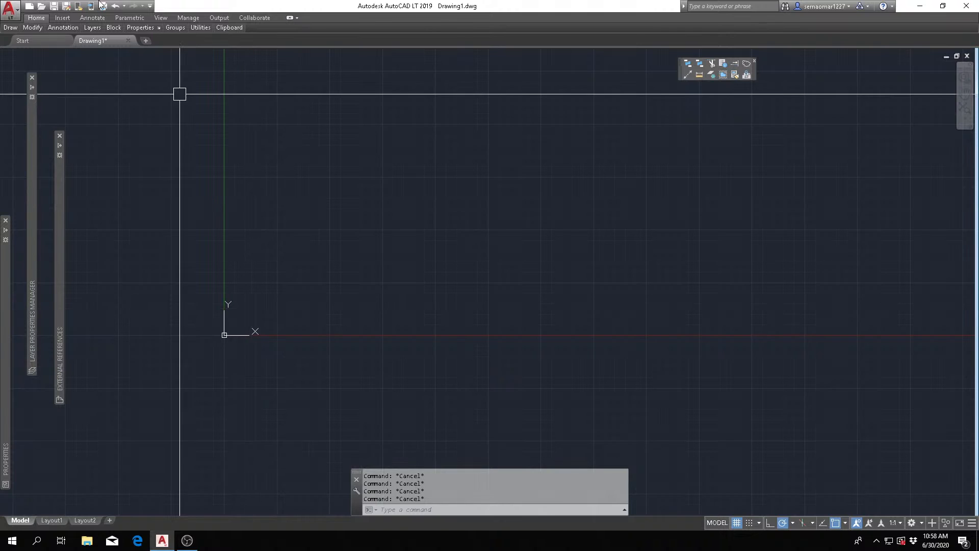
mouse_move(10, 30)
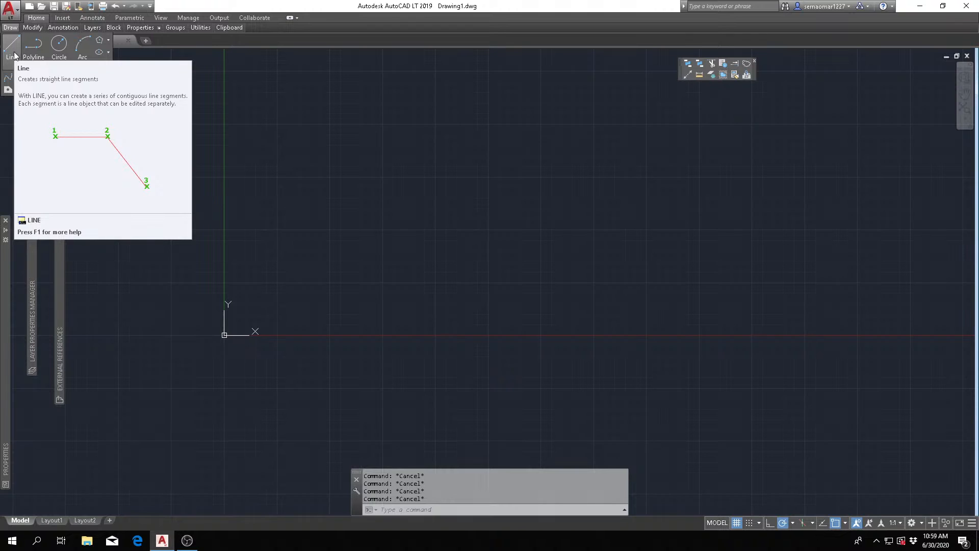
left_click(33, 45)
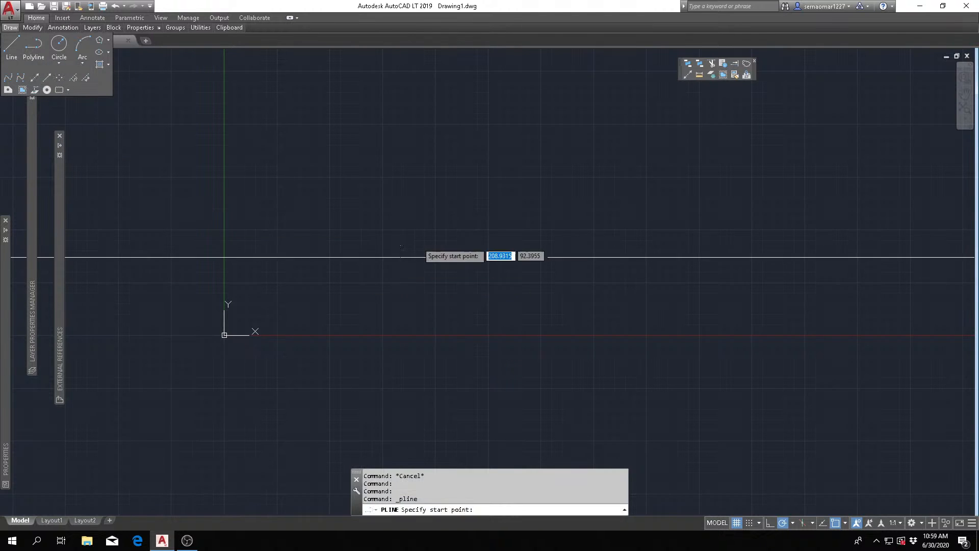
key("Escape")
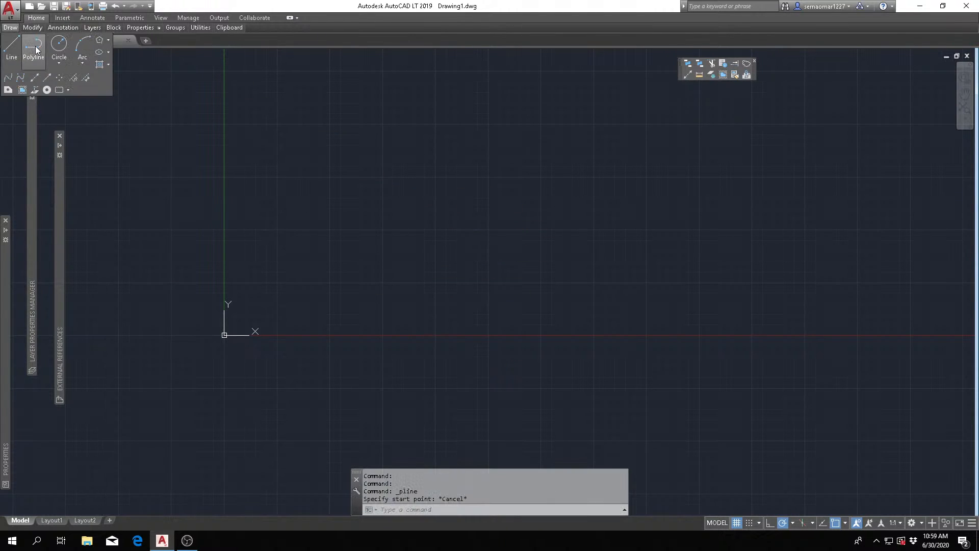
- Draw an open four-segment polyline in the empty area above the X axis, ending in a horizontal segment at its upper left end
left_click(35, 49)
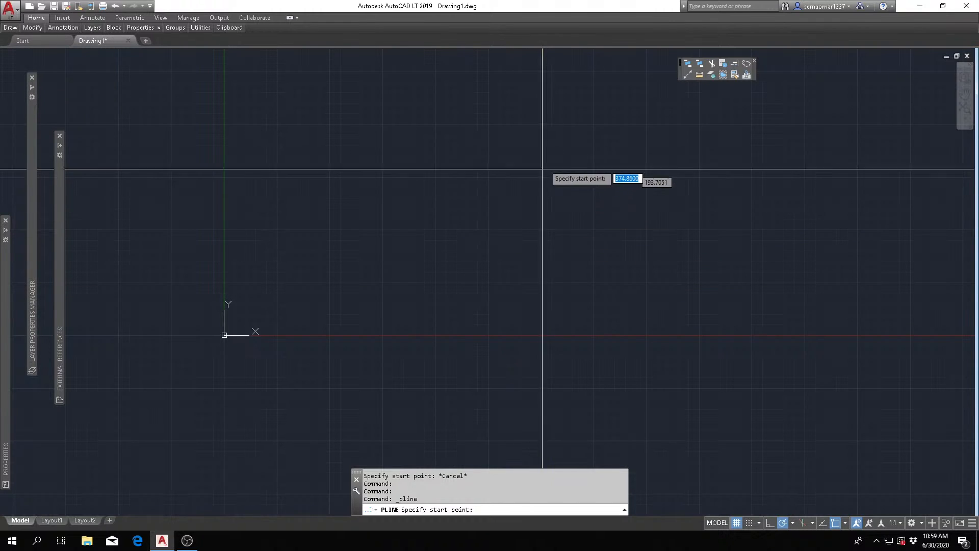
left_click(563, 144)
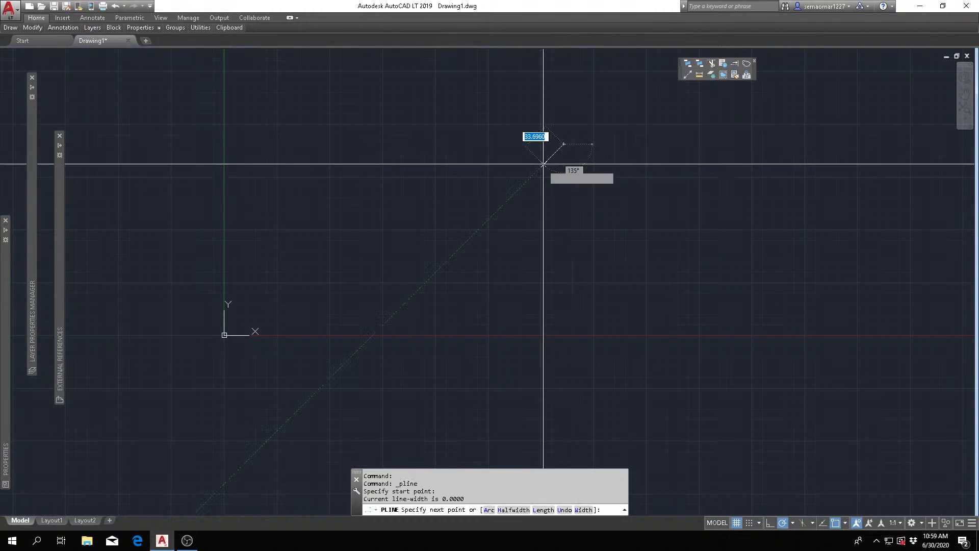
left_click(522, 201)
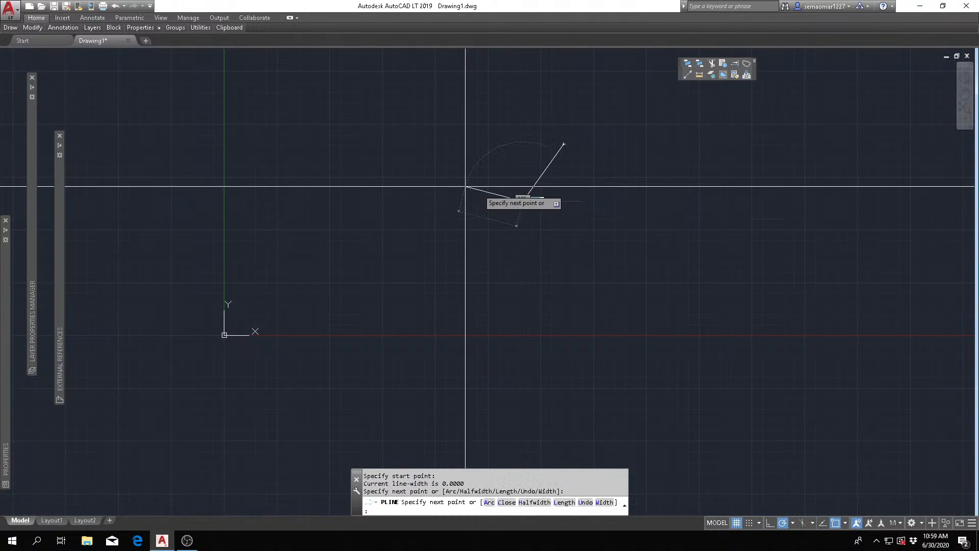
left_click(454, 184)
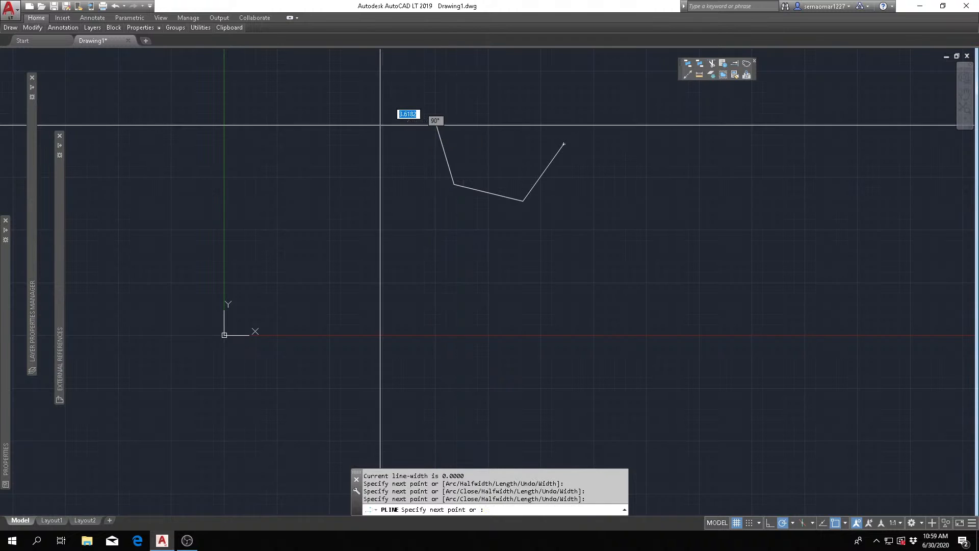
left_click(435, 118)
left_click(377, 124)
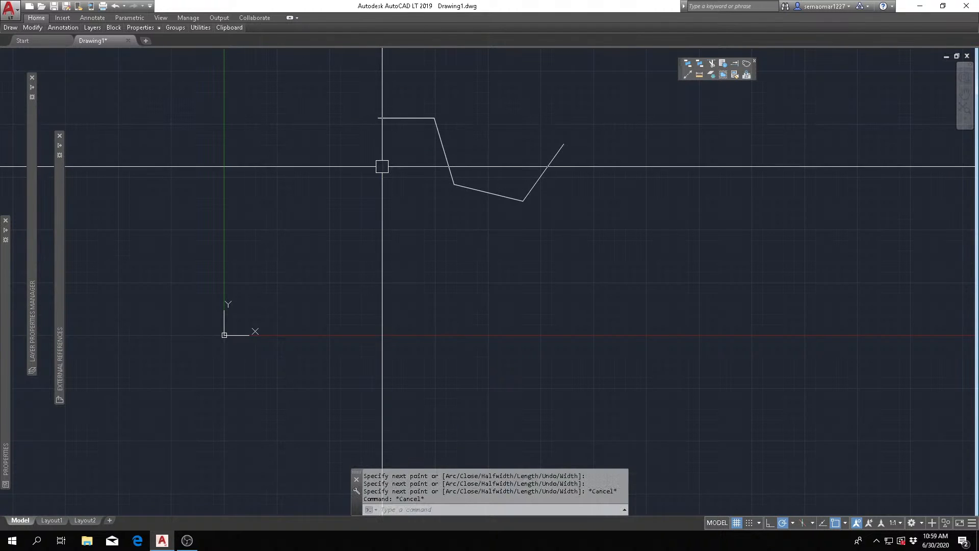
key("Escape")
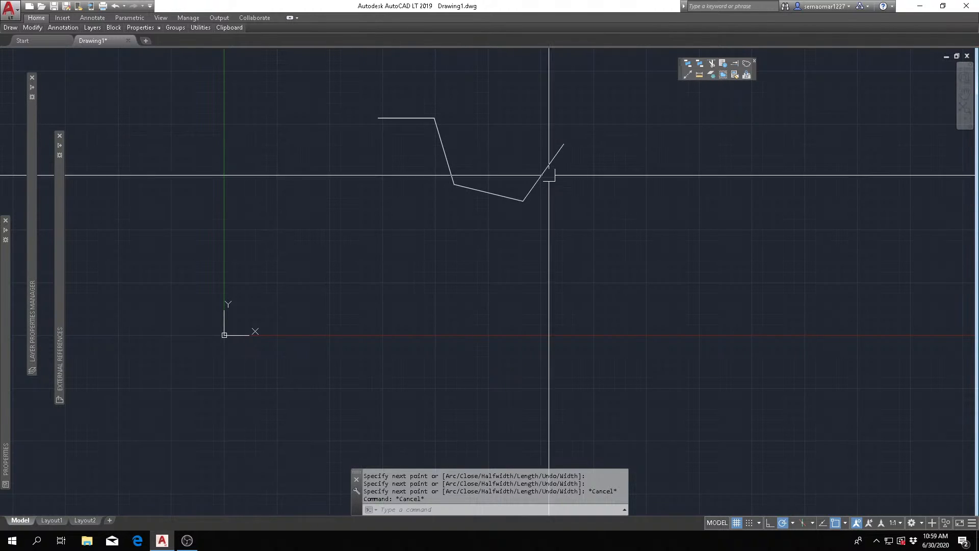
key("Escape")
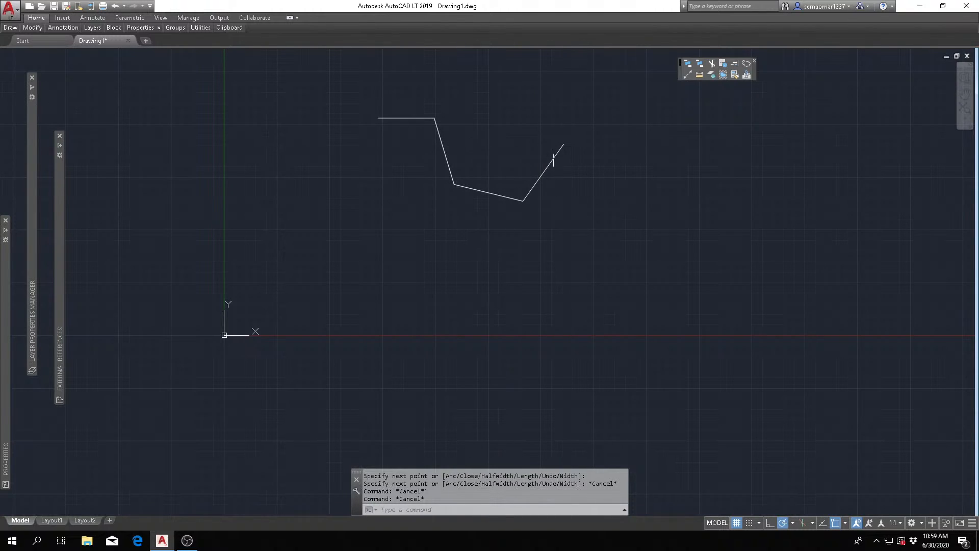
- Select the polyline at its right-hand segment to examine whether its segments form one object, and clear the selection
left_click(559, 149)
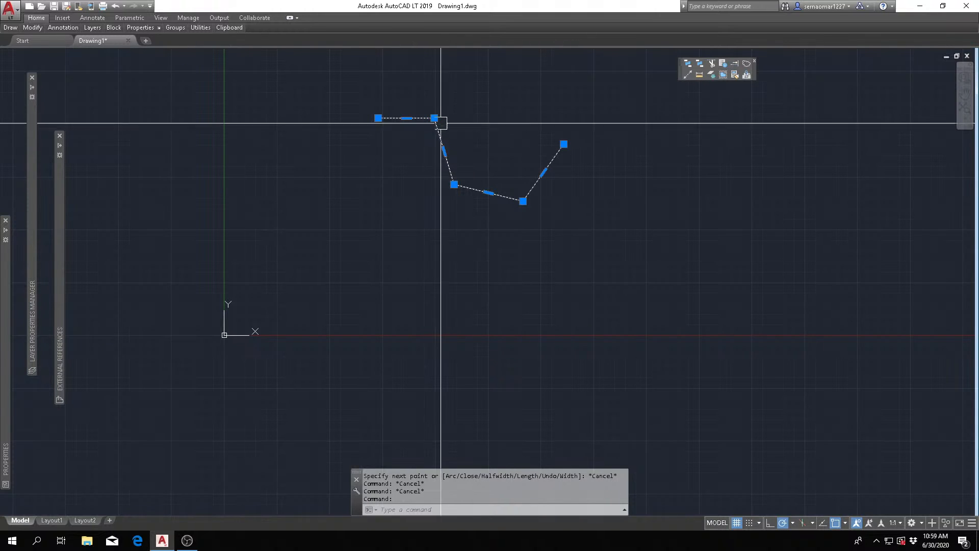
key("Escape")
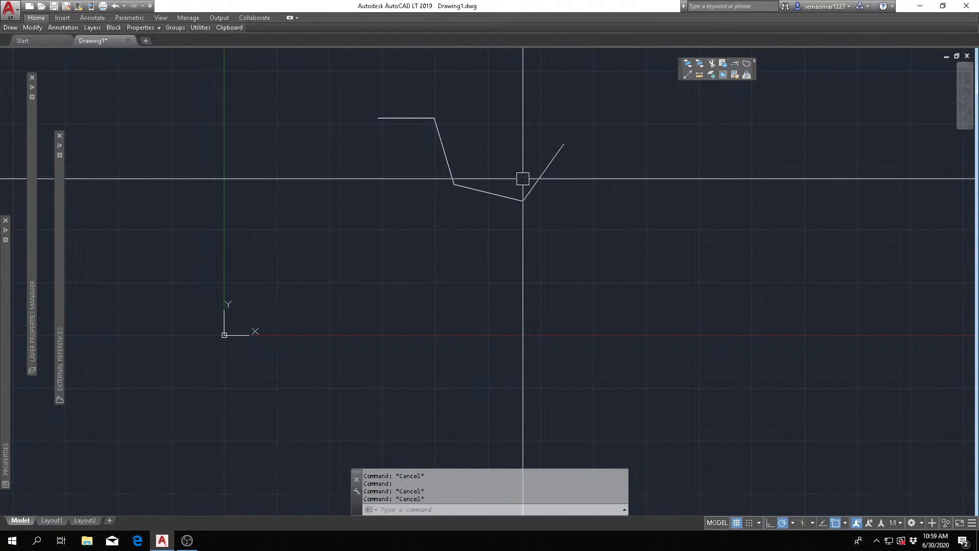
key("Escape")
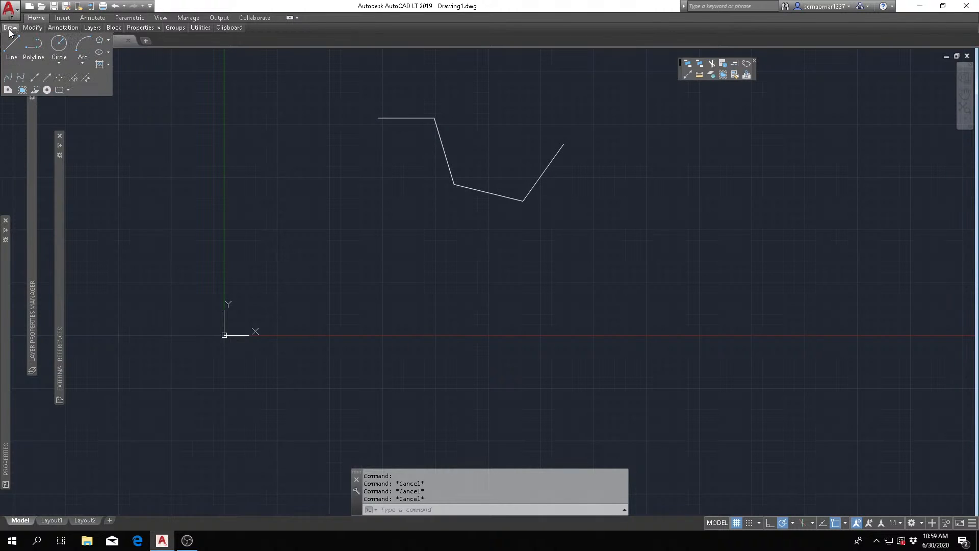
- Draw an open zigzag chain of connected Line segments to the left of the polyline, crossing the Y axis
left_click(11, 45)
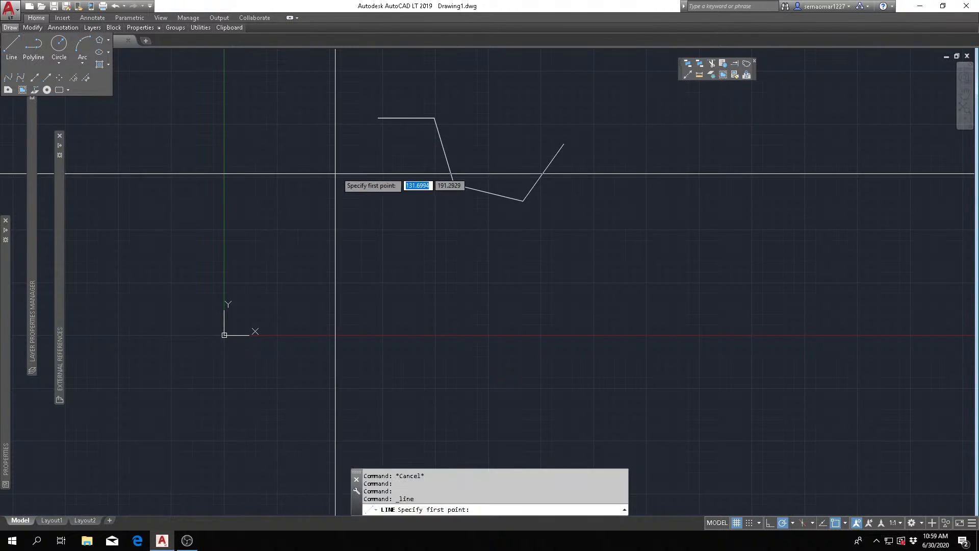
left_click(328, 111)
left_click(220, 129)
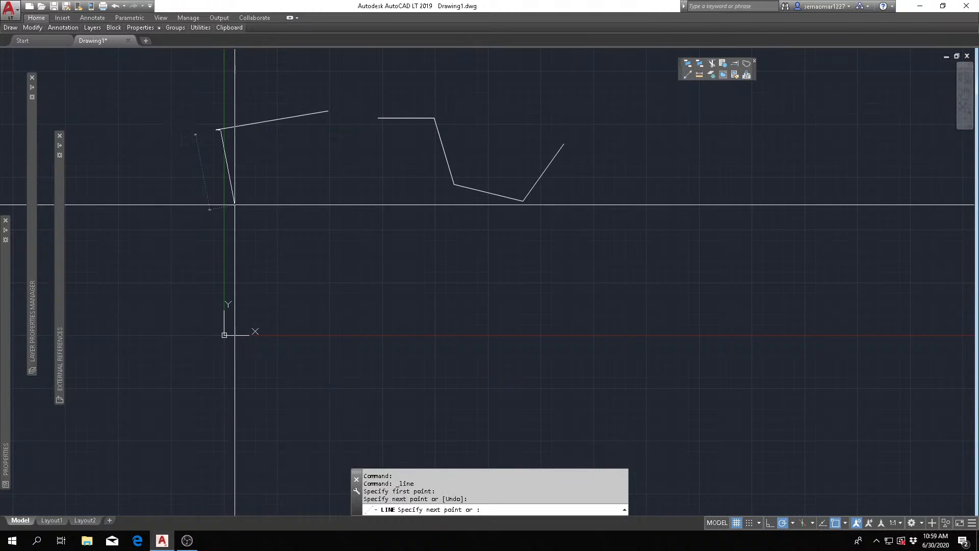
left_click(197, 232)
left_click(159, 195)
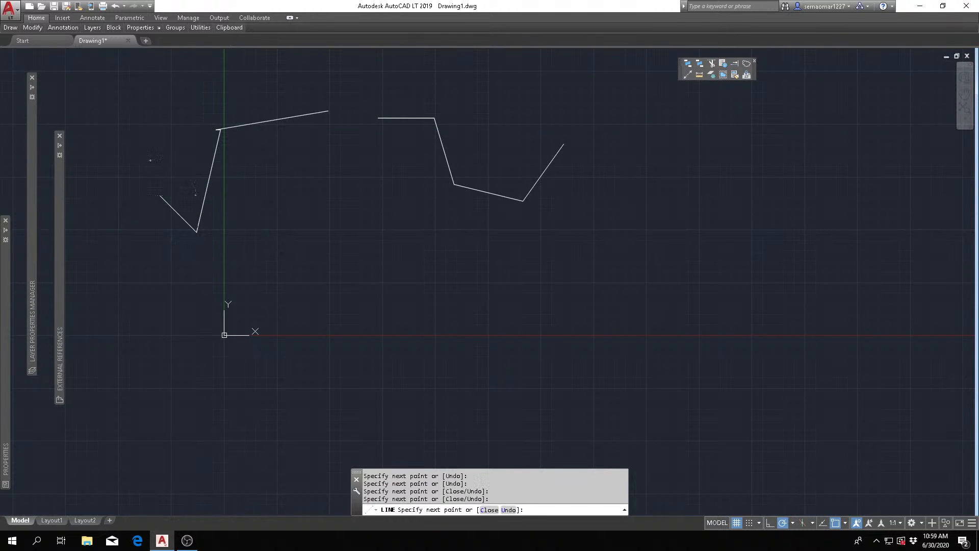
key("Escape")
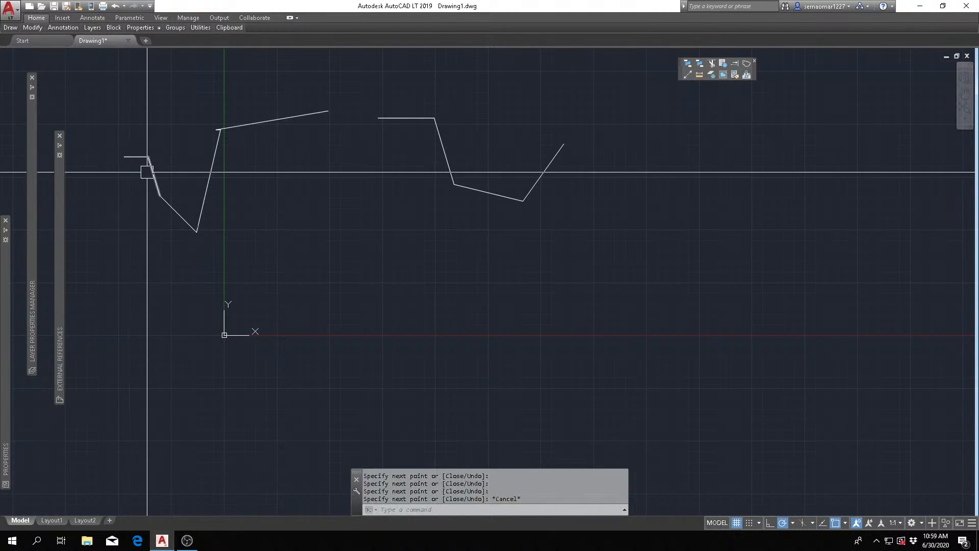
- Select the segments of the zigzag line chain one by one to examine whether each is a separate object
left_click(299, 119)
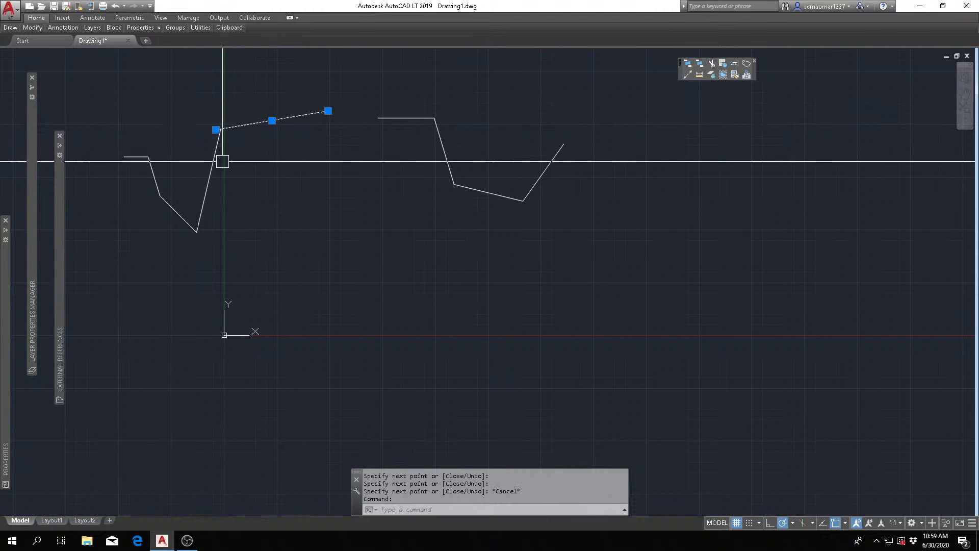
left_click(217, 167)
key("Escape")
left_click(180, 213)
key("Escape")
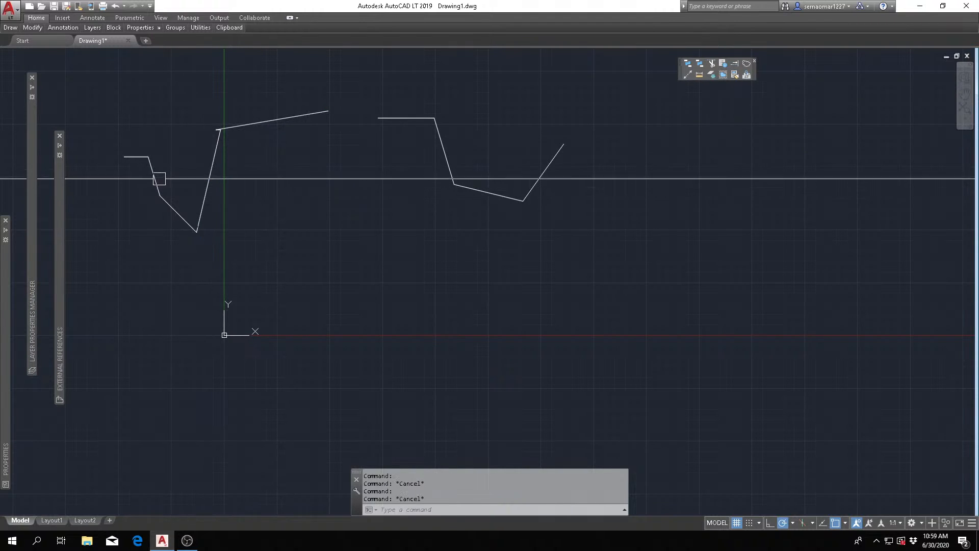
left_click(151, 173)
key("Escape")
left_click(136, 157)
key("Escape")
left_click(210, 166)
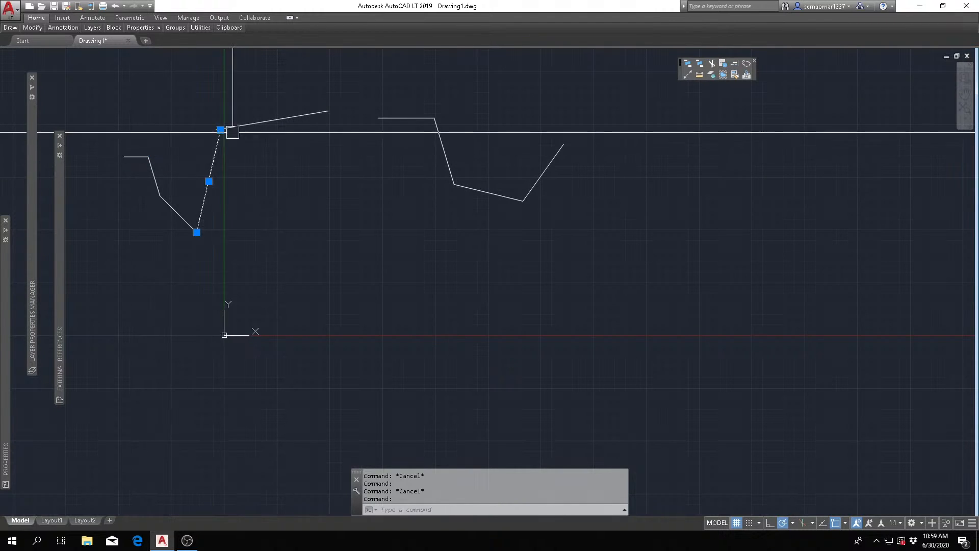
left_click(256, 124)
key("Escape")
- Select the polyline and the long sloping line segment in turn to compare polyline and line selection, clearing each selection
left_click(413, 118)
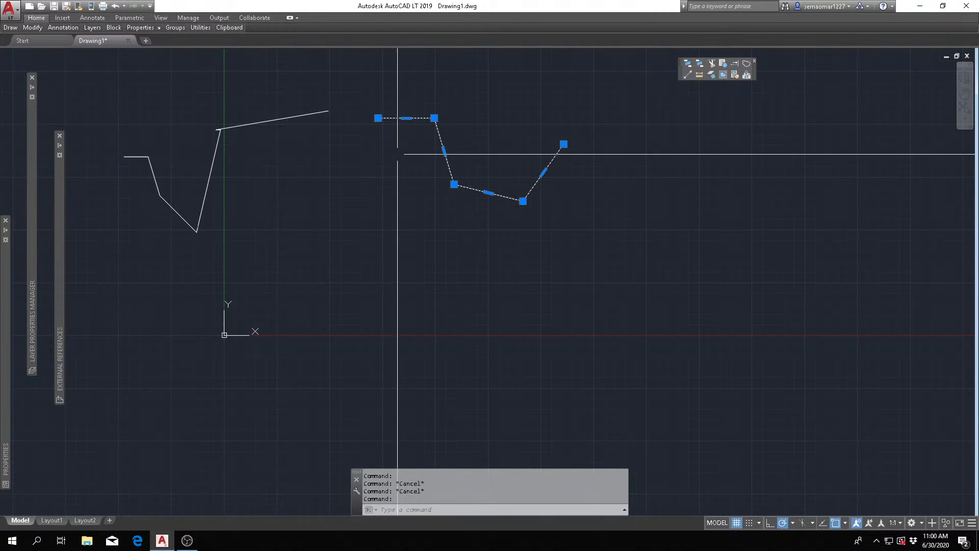
key("Escape")
key("Escape")
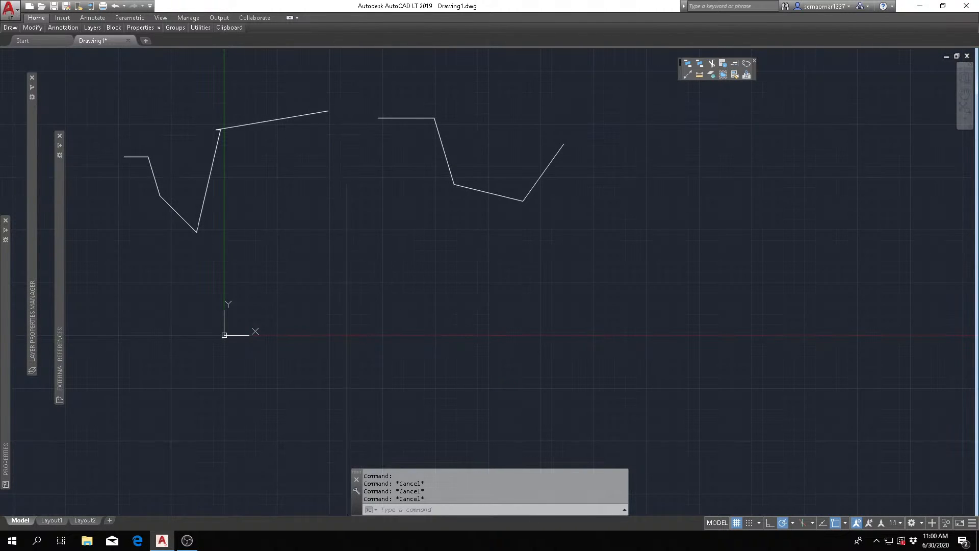
scroll(357, 214, "down", 4)
scroll(350, 254, "up", 4)
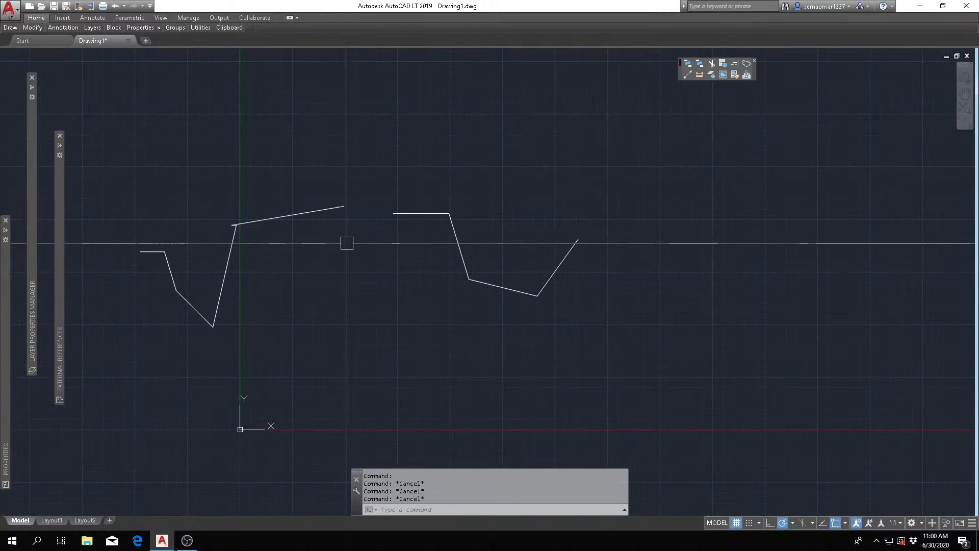
left_click(429, 212)
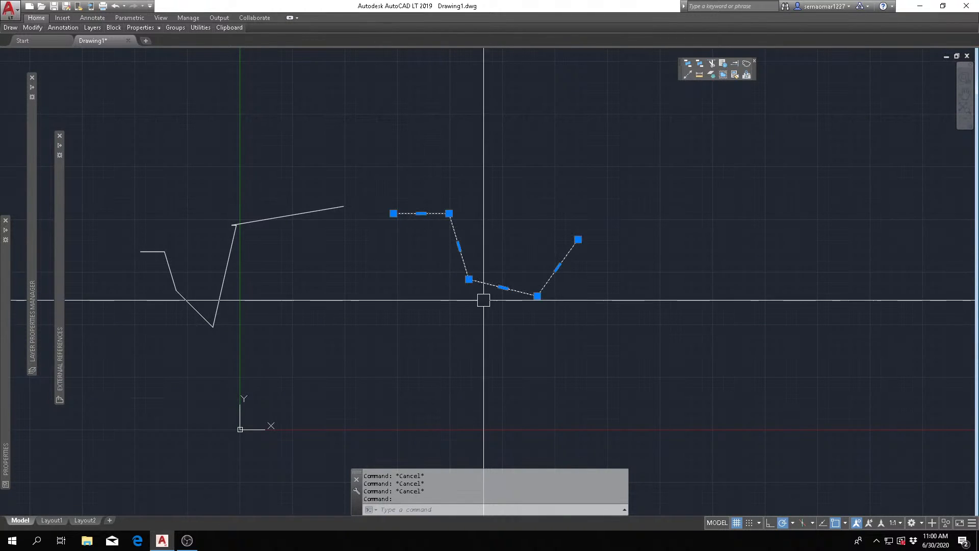
key("Escape")
left_click(277, 220)
key("Escape")
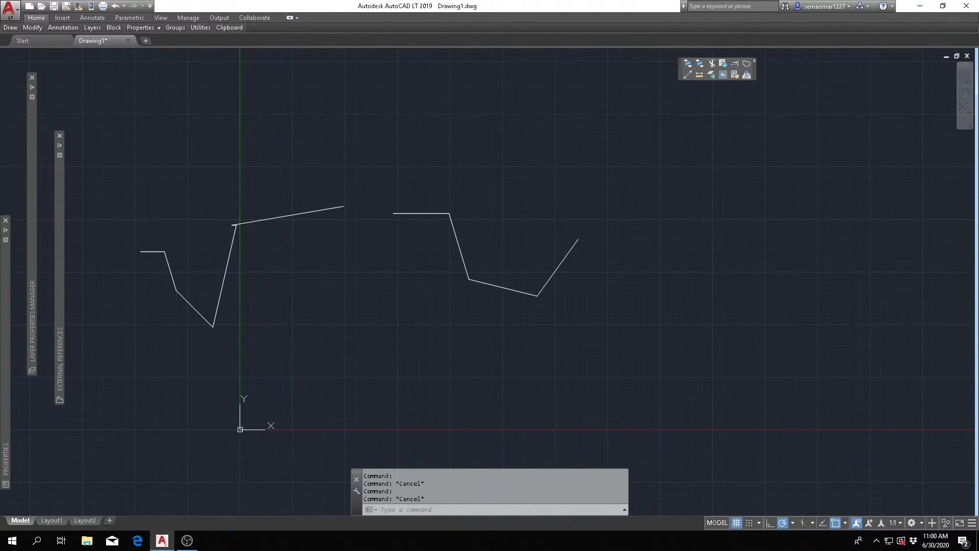
left_click(444, 216)
key("Escape")
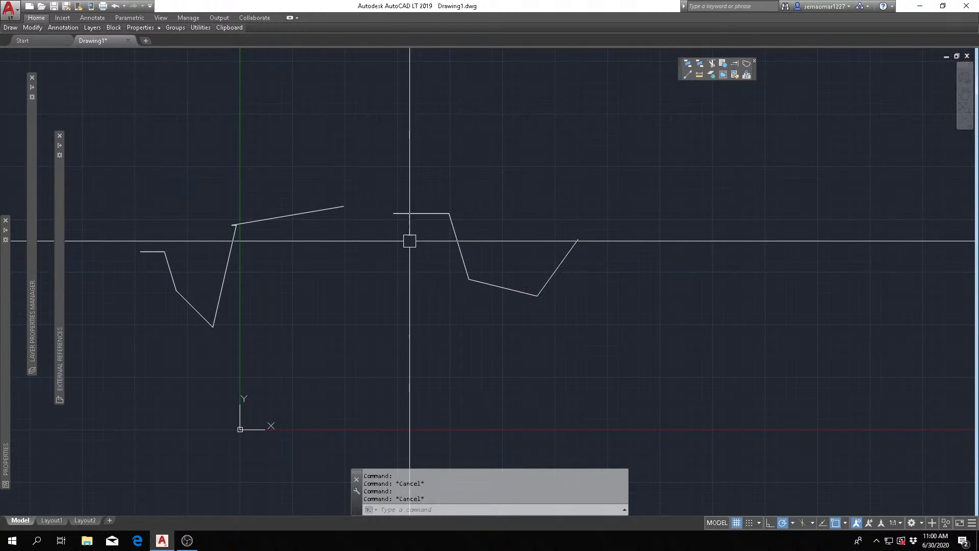
key("Escape")
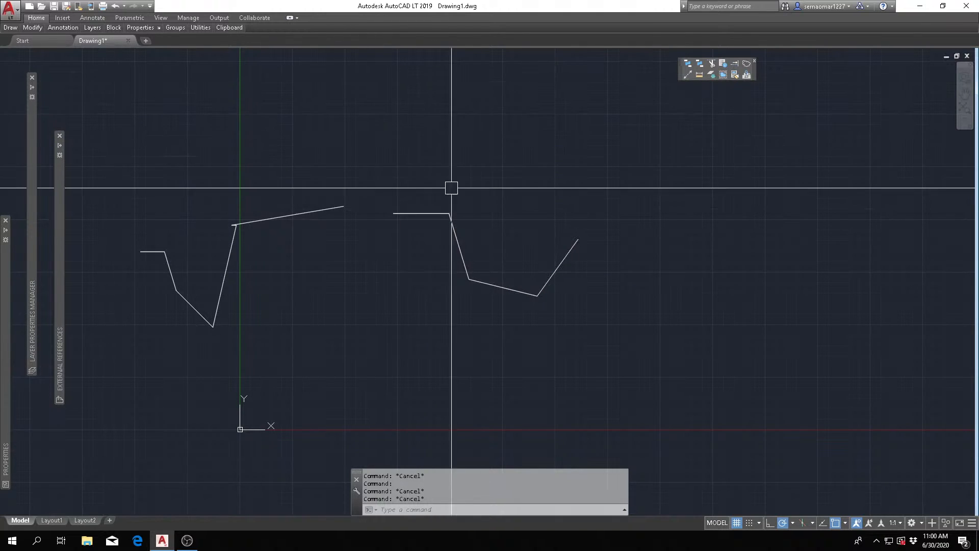
key("Escape")
key("Escape")
- Draw an open inverted-V polyline above and to the right of the first polyline
mouse_move(11, 32)
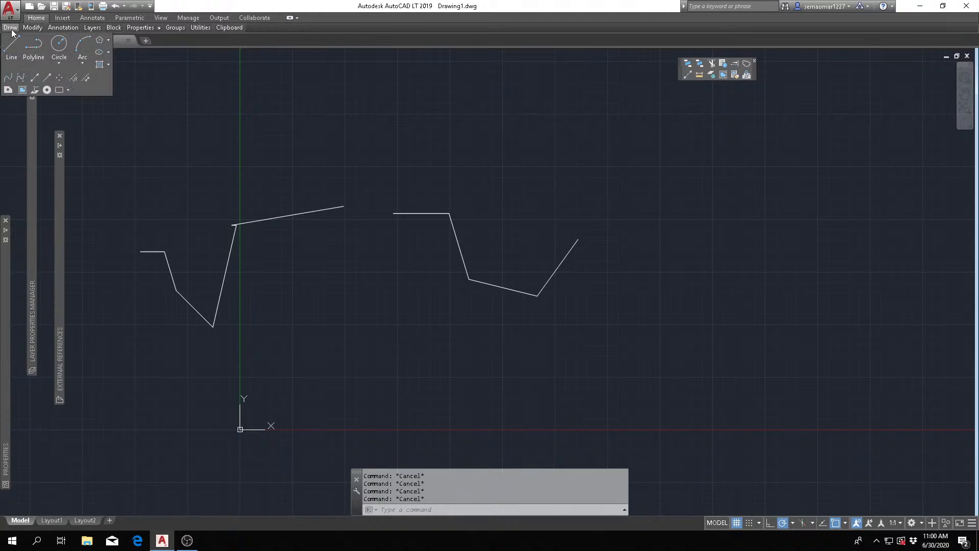
left_click(33, 46)
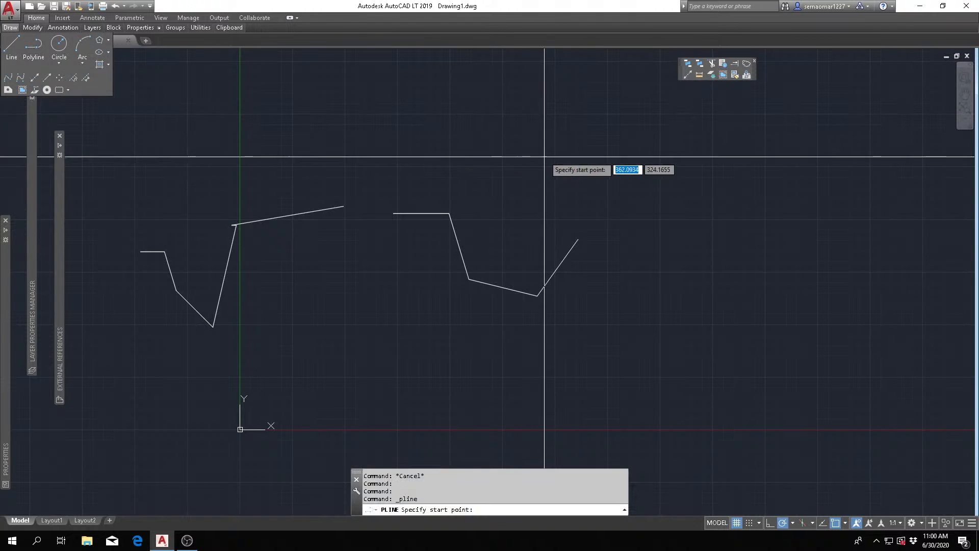
left_click(545, 156)
left_click(612, 114)
left_click(661, 164)
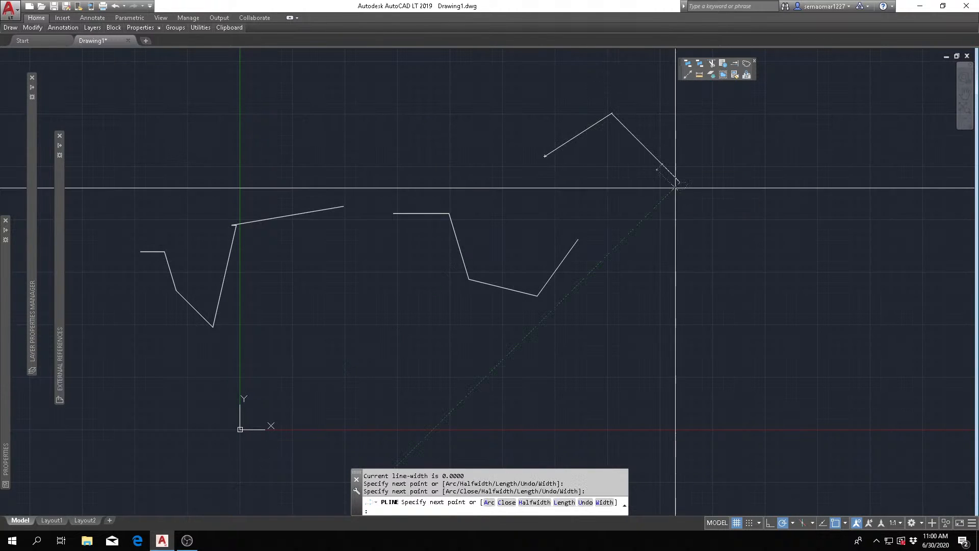
left_click(676, 188)
key("Escape")
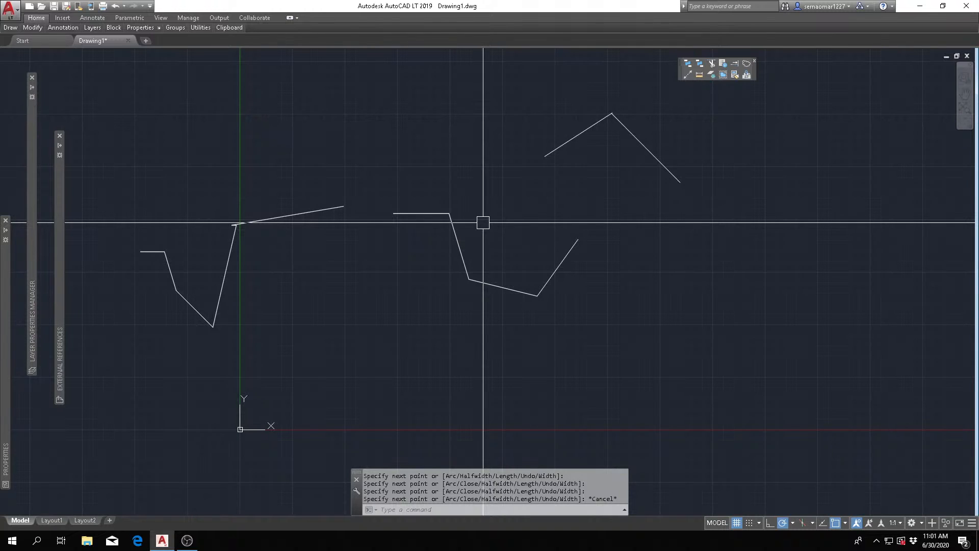
key("Escape")
key("Escape")
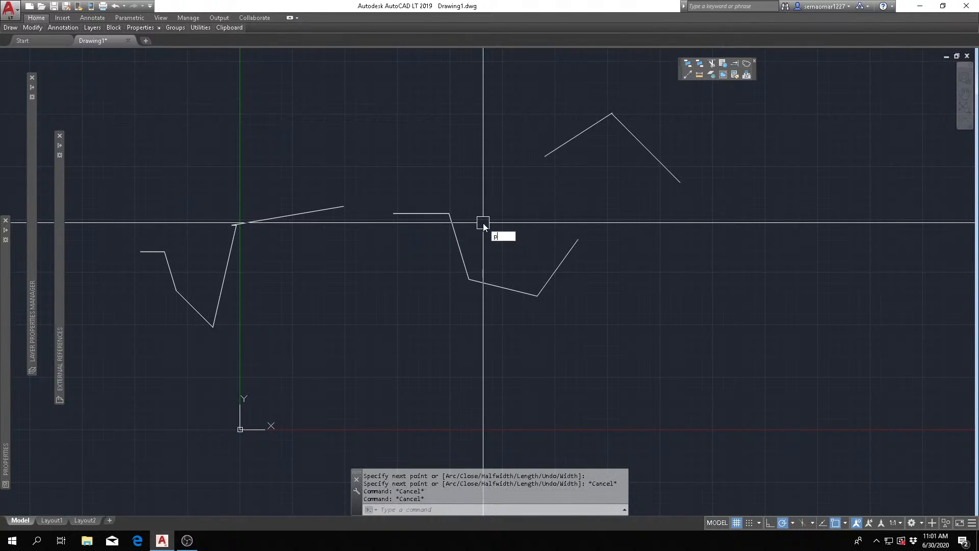
- Draw an open, stepped three-segment polyline with right-angled corners above the first polyline using the PL command
type("l")
key("Return")
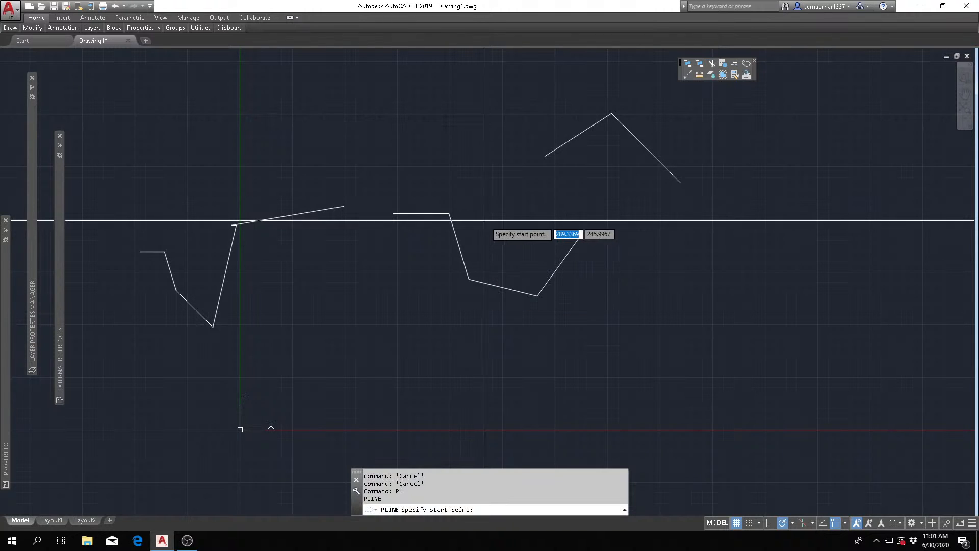
left_click(455, 100)
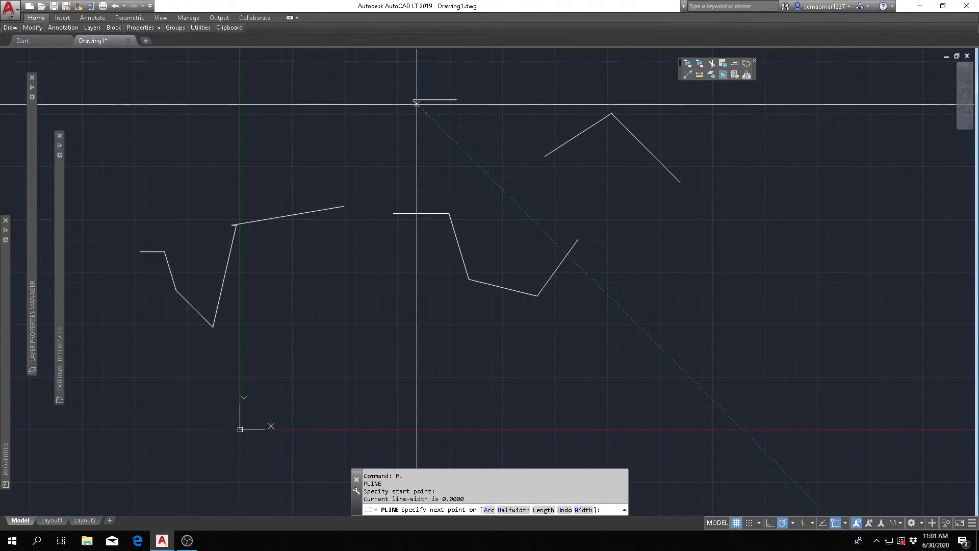
left_click(413, 133)
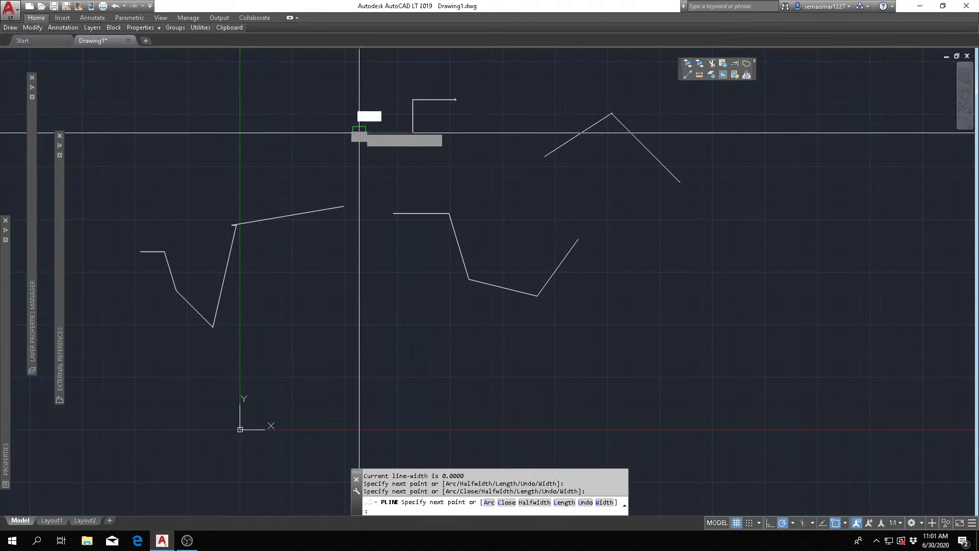
left_click(358, 133)
key("Escape")
- Select the stepped polyline to examine whether its segments form a single object, and clear the selection
left_click(454, 99)
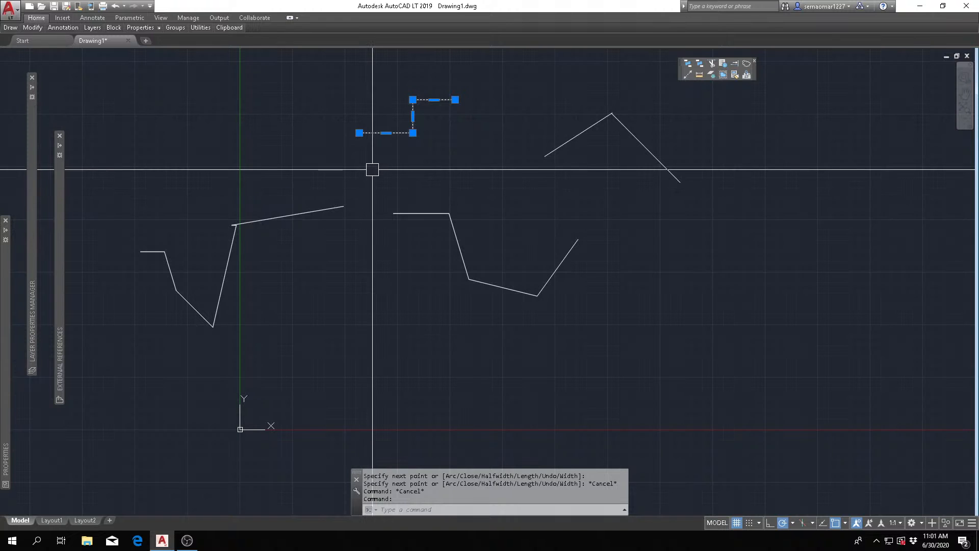
key("Escape")
key("Escape")
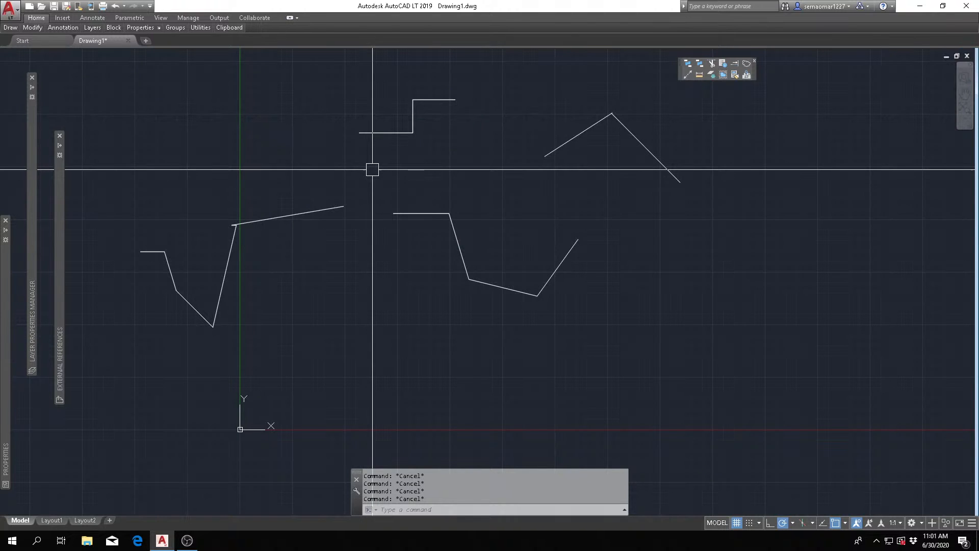
- Stretch the stepped polyline's lower corner vertex down and to the right so both adjoining segments slope
left_click(386, 132)
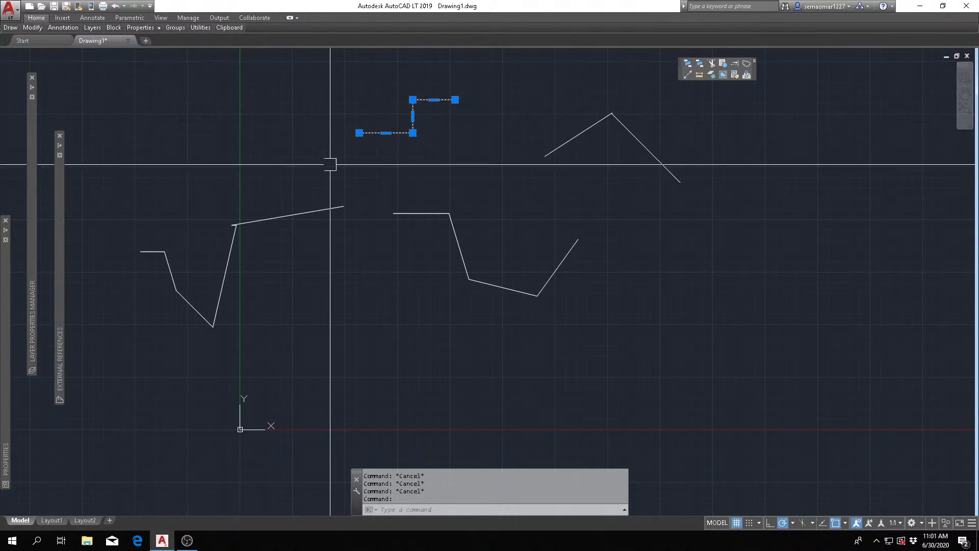
scroll(387, 112, "up", 2)
scroll(393, 125, "up", 2)
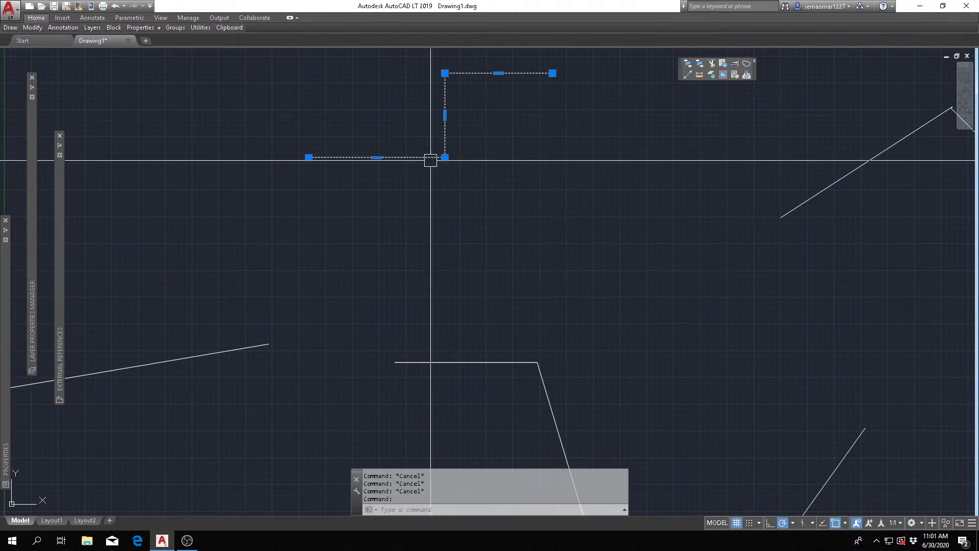
scroll(428, 188, "down", 2)
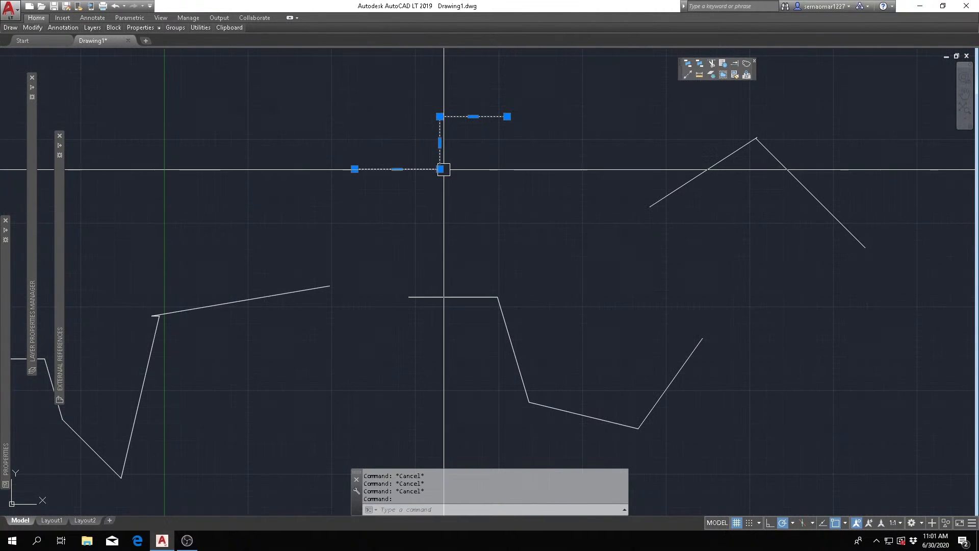
mouse_move(439, 168)
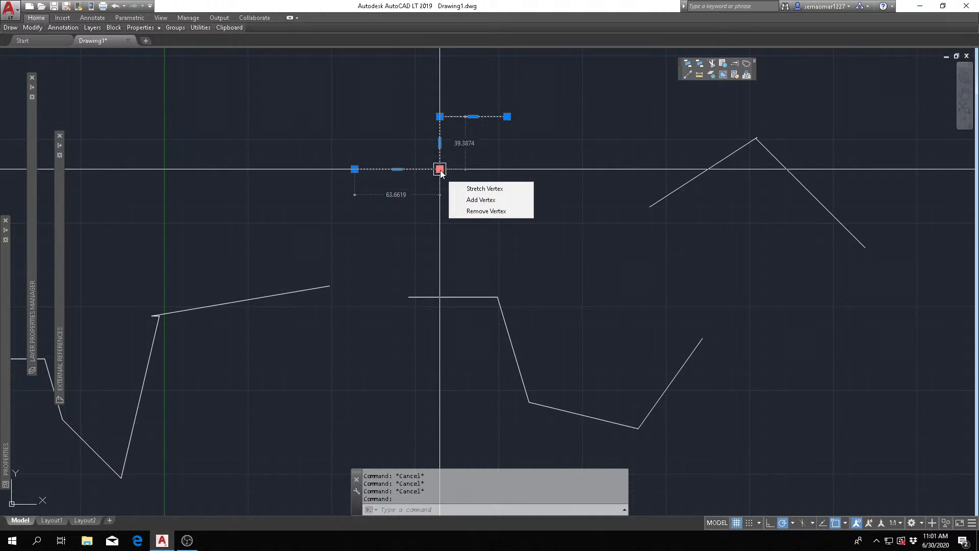
left_click(439, 168)
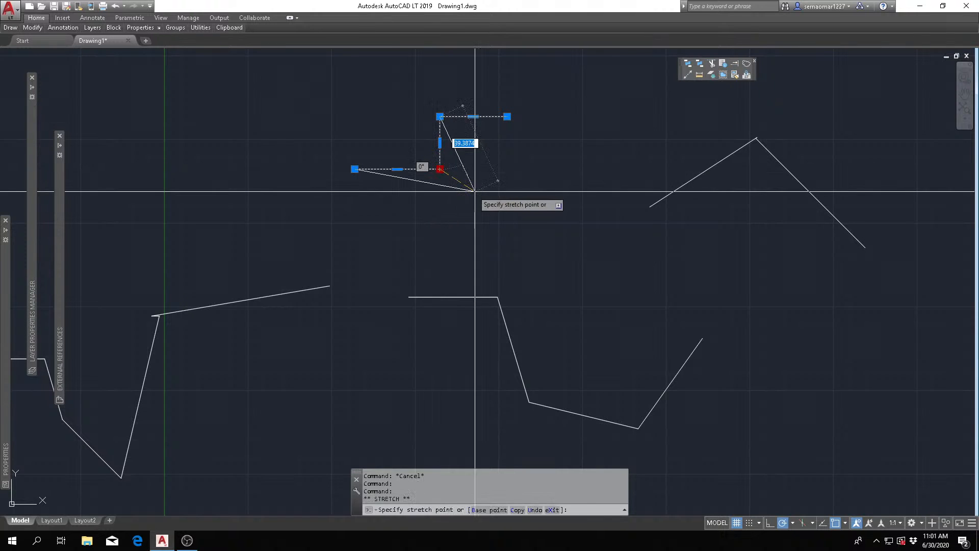
left_click(478, 194)
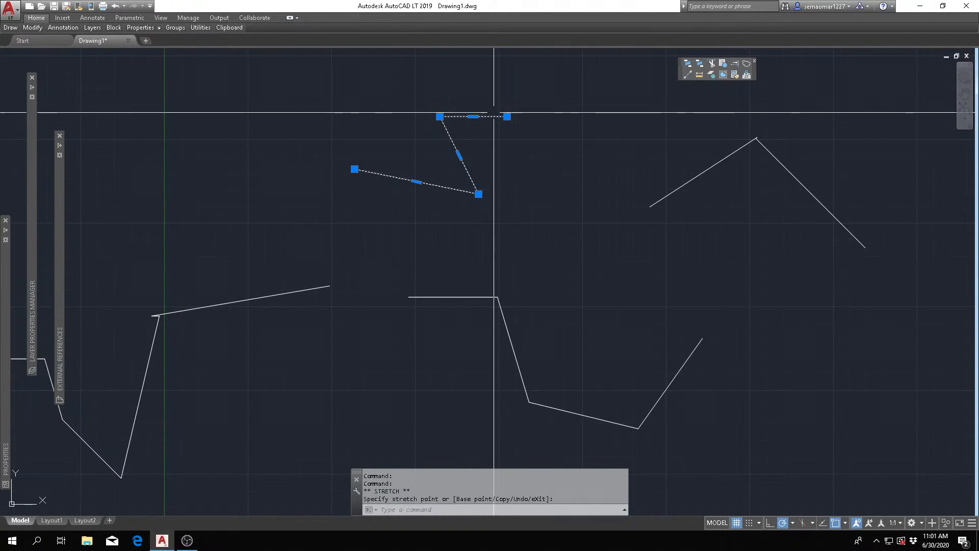
- Stretch the same polyline's upper-right endpoint up and outward, and clear the selection
left_click(506, 116)
left_click(553, 86)
key("Escape")
key("Escape")
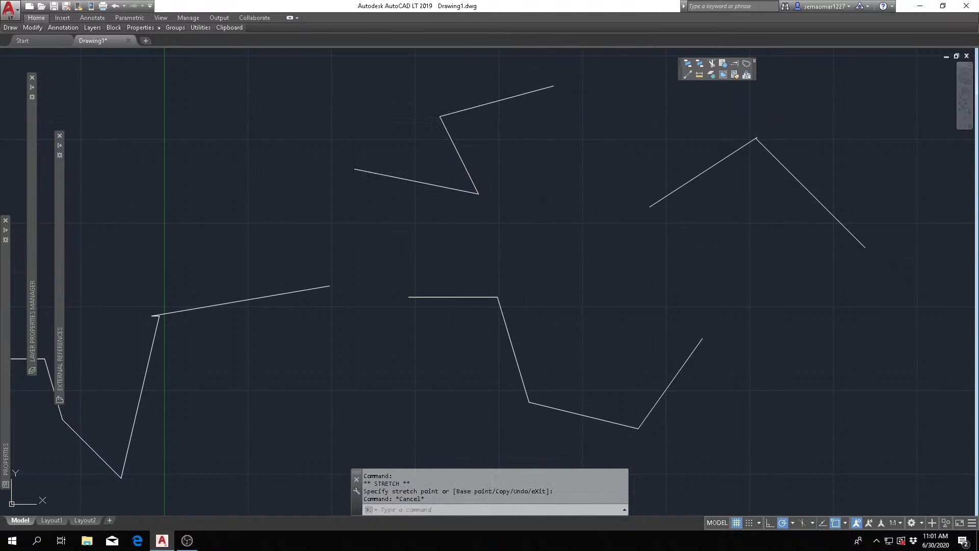
- Select the first two segments of the zigzag line chain together and stretch their shared corner upward and to the right
scroll(331, 307, "down", 2)
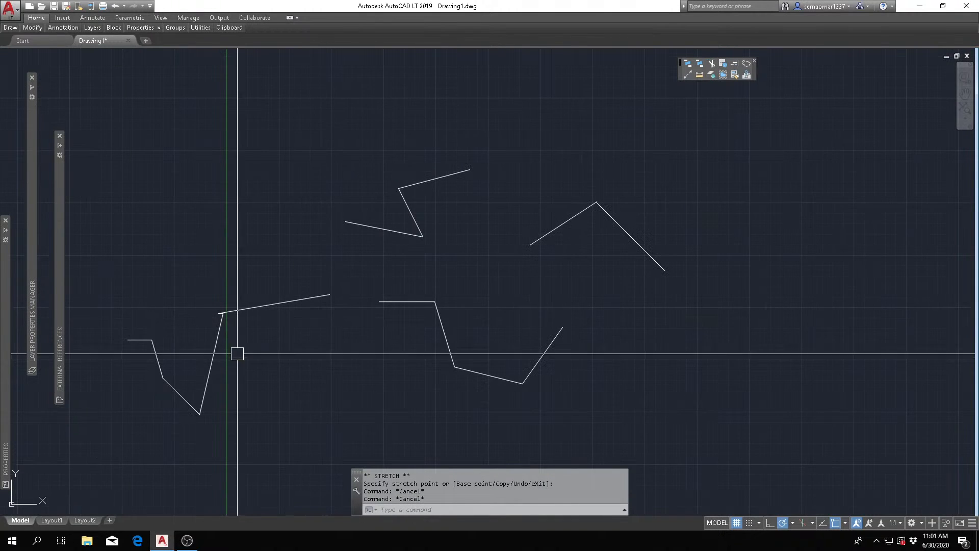
middle_click_drag(238, 352, 325, 309)
scroll(326, 309, "up", 2)
left_click(209, 287)
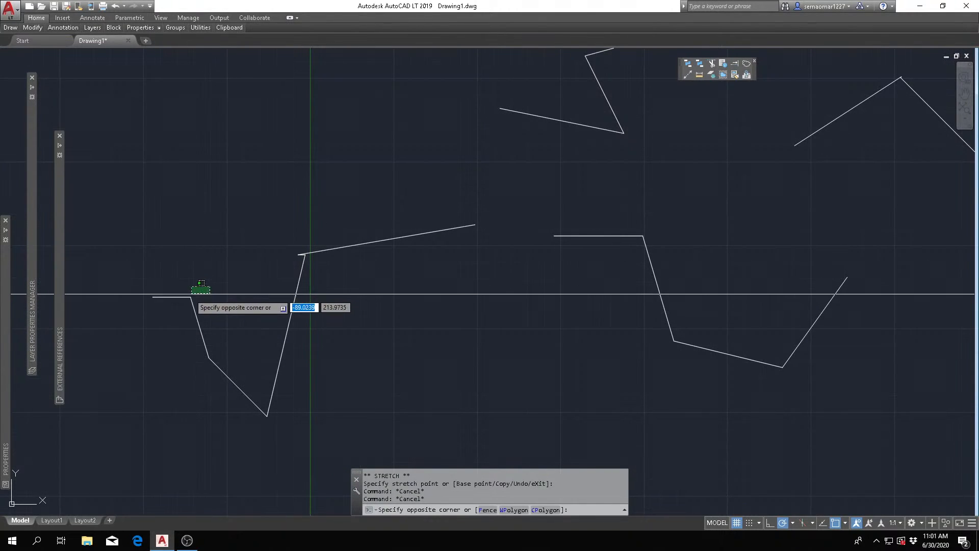
left_click(188, 302)
scroll(178, 303, "up", 4)
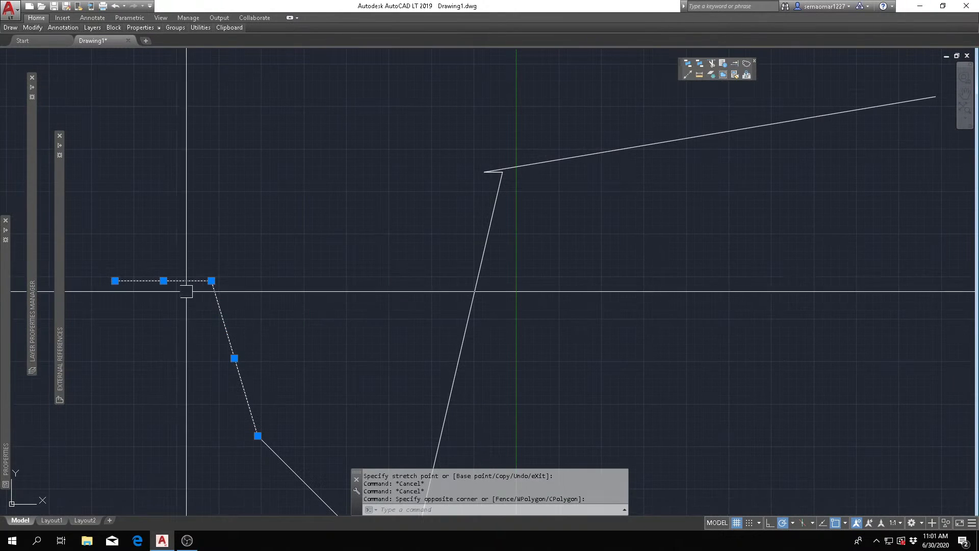
key("Escape")
left_click(233, 260)
left_click(192, 303)
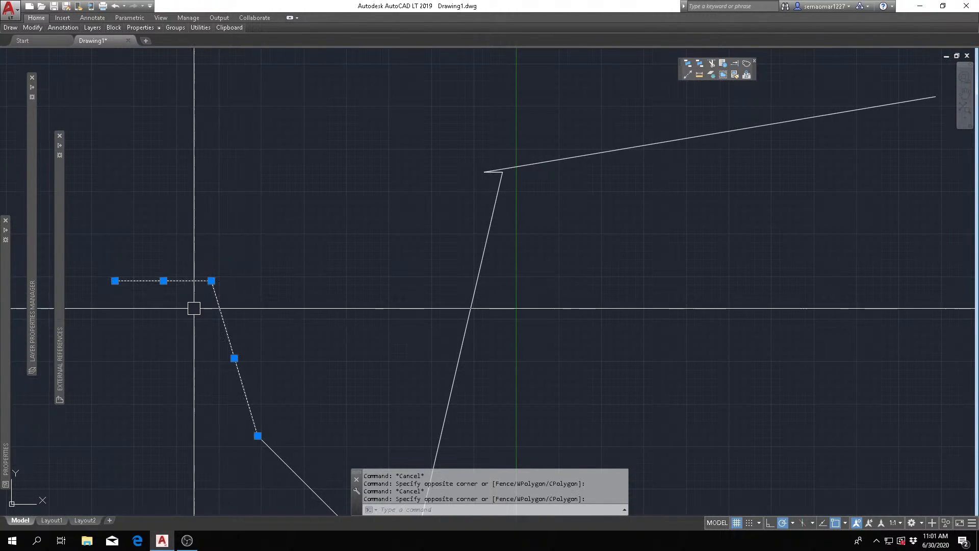
left_click(211, 280)
left_click(245, 199)
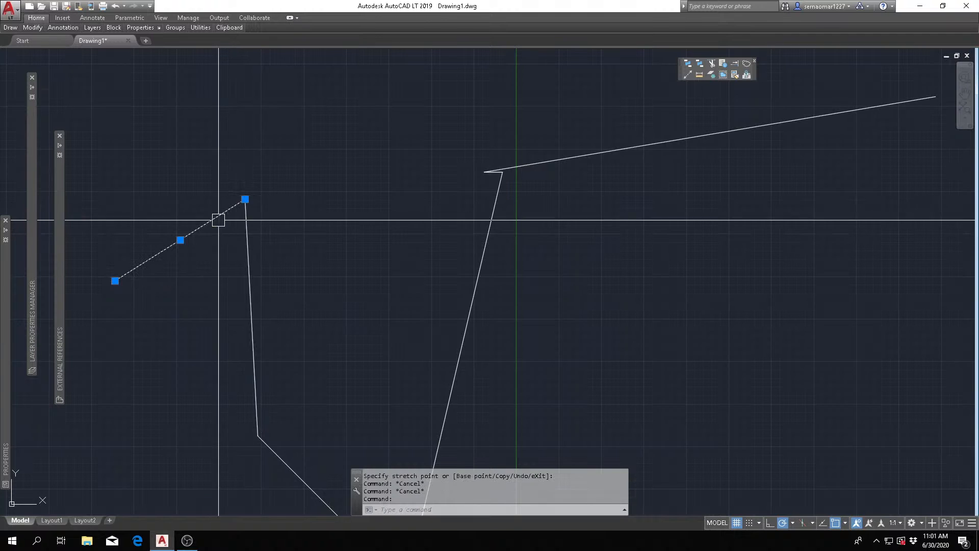
key("Escape")
- Select only the steep second segment of the line chain and stretch its upper endpoint away from the neighbouring segment
left_click(247, 260)
key("Escape")
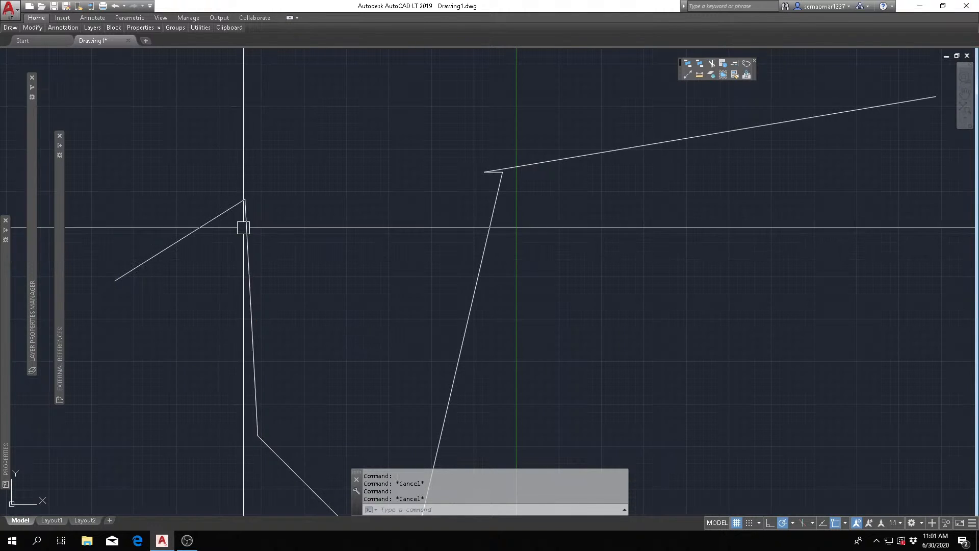
left_click(245, 225)
left_click(246, 198)
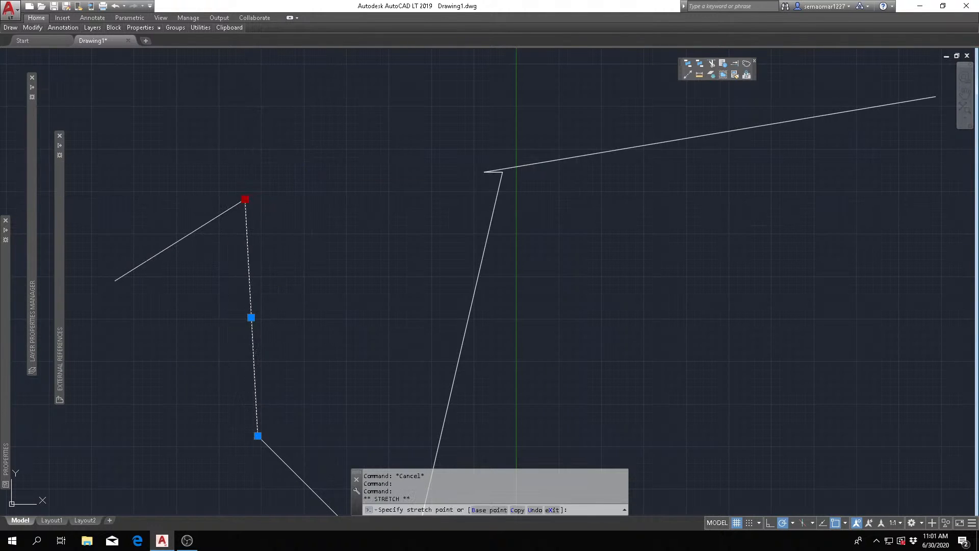
left_click(342, 158)
key("Escape")
scroll(240, 305, "down", 2)
key("Escape")
- Undo the stretch that separated the steep segment from the first segment of the line chain
type("u")
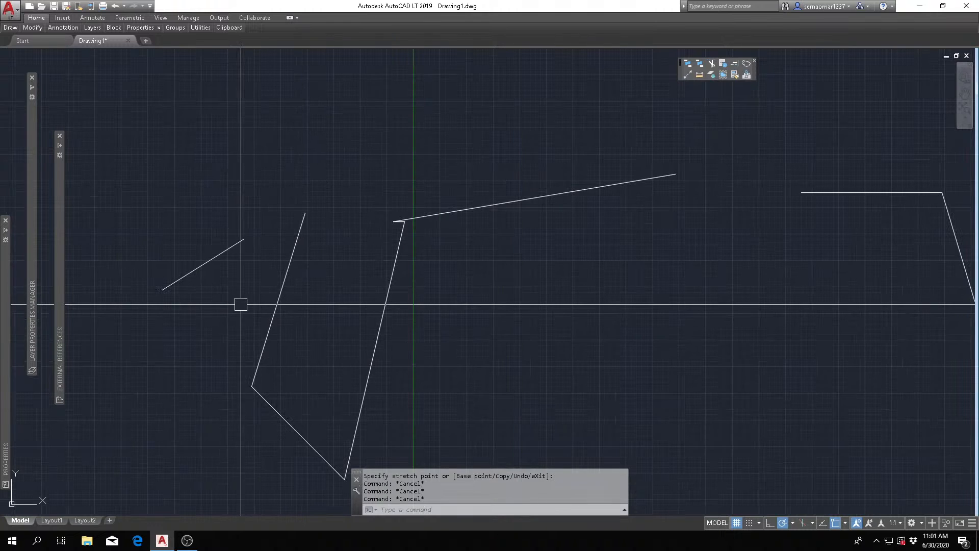
key("Return")
type("u")
key("Return")
scroll(241, 304, "down", 4)
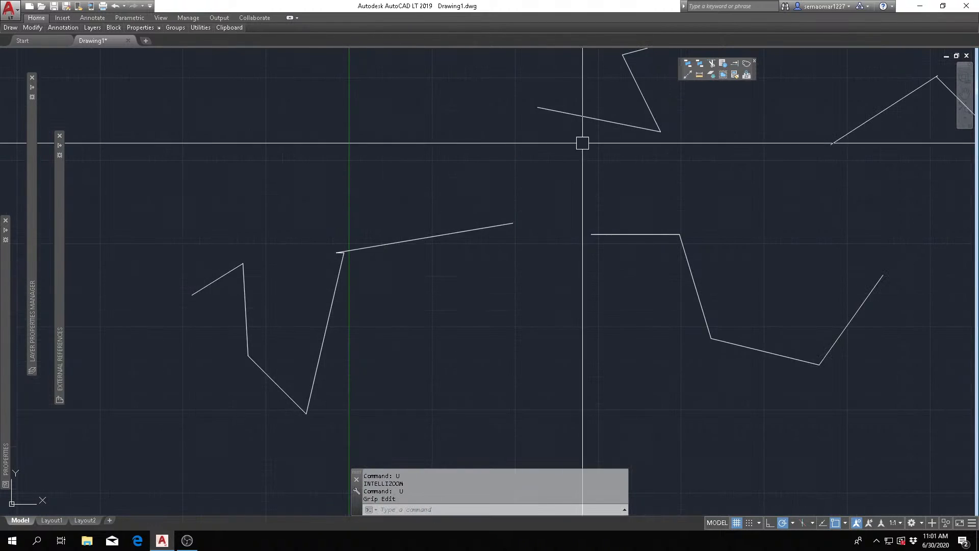
- Stretch the upper-left vertex of the uppermost polyline straight up, and clear the selection
scroll(581, 142, "down", 2)
middle_click_drag(582, 142, 363, 287)
left_click(367, 286)
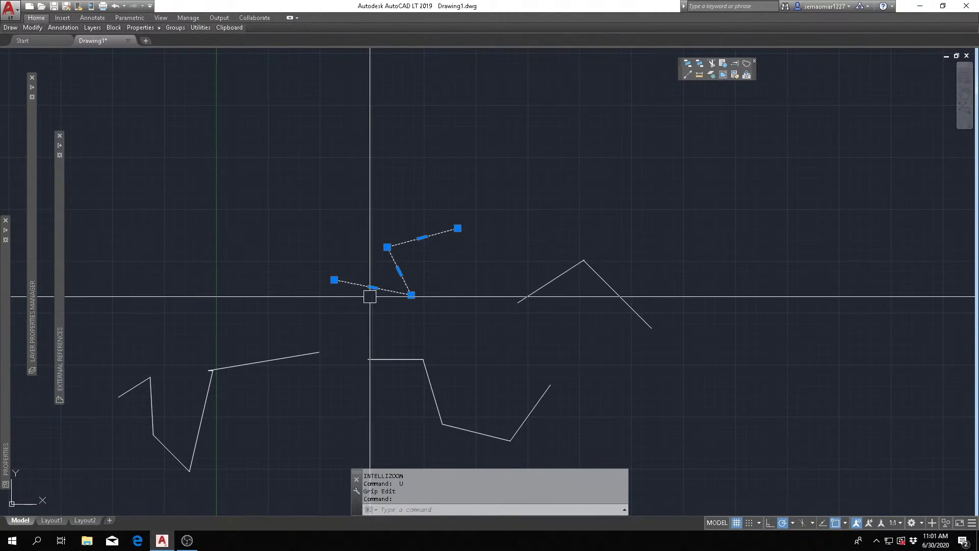
left_click(386, 244)
left_click(388, 191)
key("Escape")
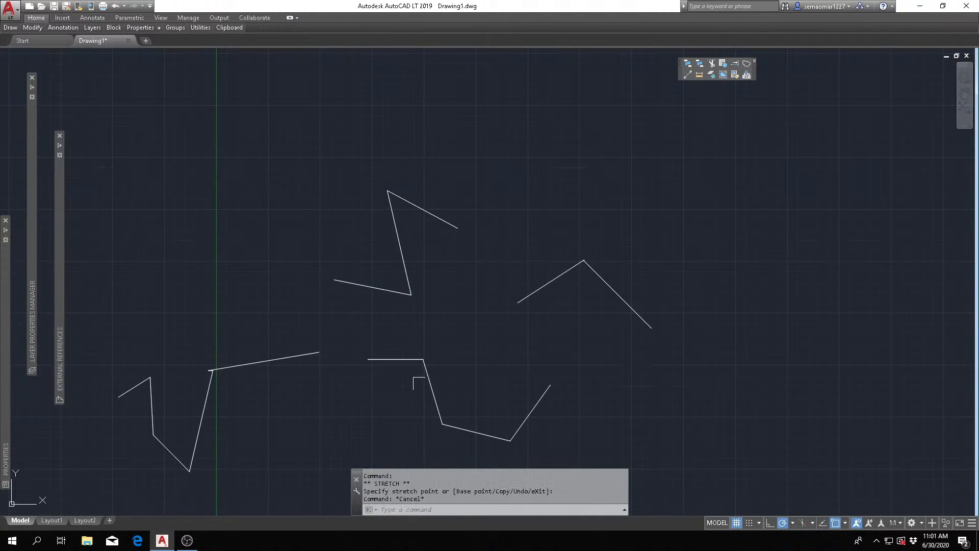
- Stretch the upper corner vertex of the first polyline up and to the right, and clear the selection
left_click(426, 378)
left_click(422, 359)
left_click(460, 336)
key("Escape")
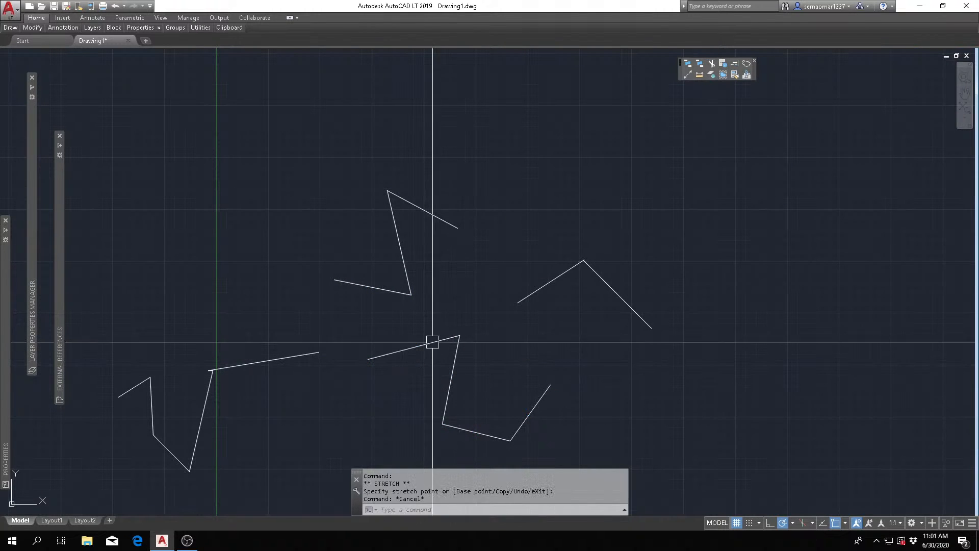
- Draw a large circle above and to the right of the polylines using the Center, Radius method
scroll(380, 315, "down", 3)
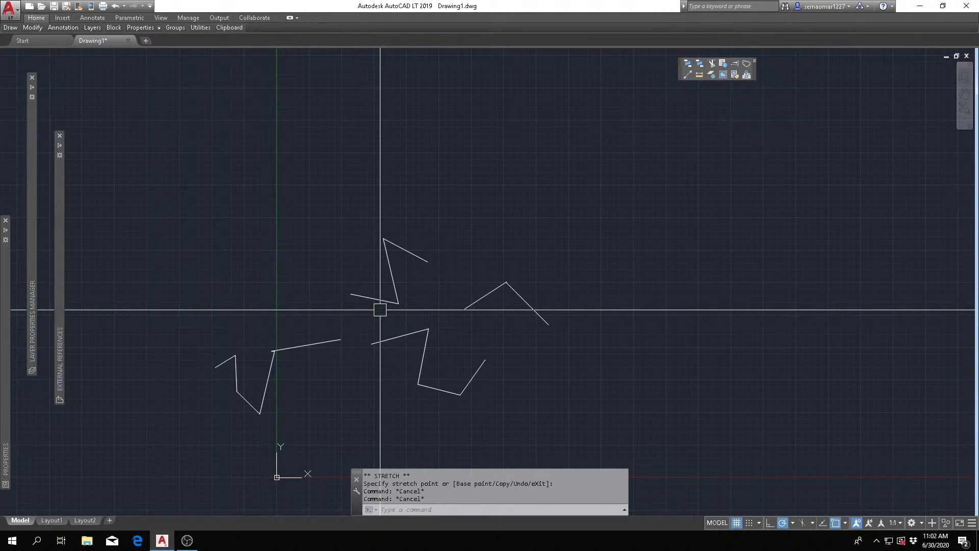
mouse_move(8, 29)
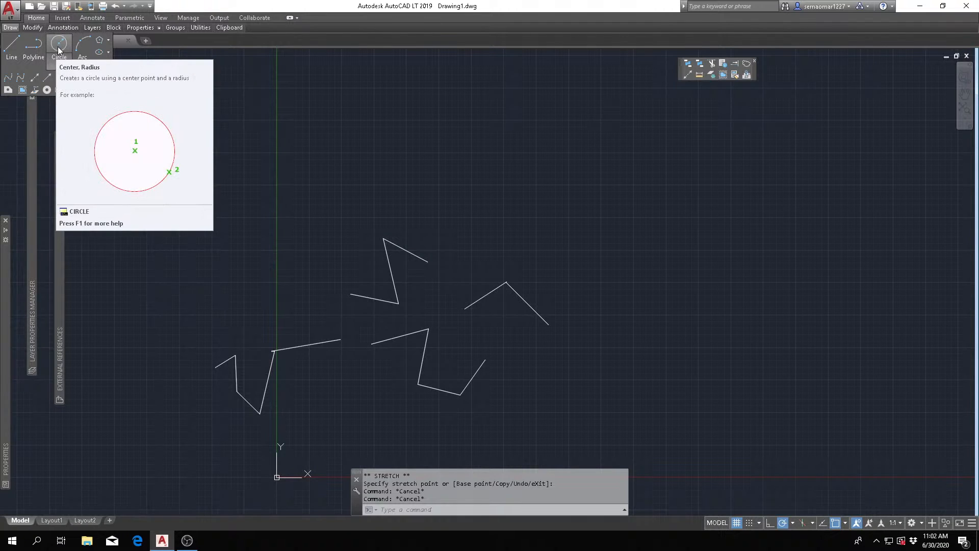
key("Escape")
left_click(59, 63)
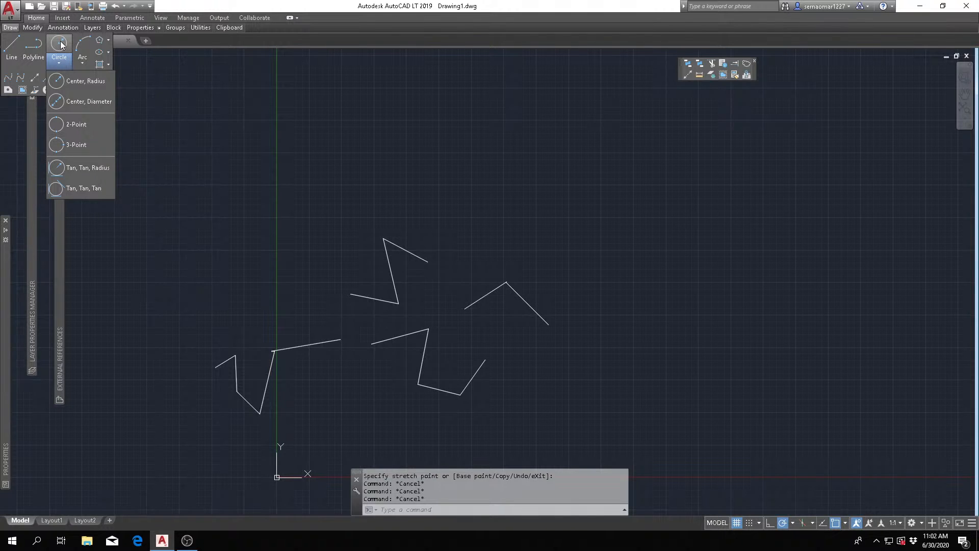
left_click(102, 84)
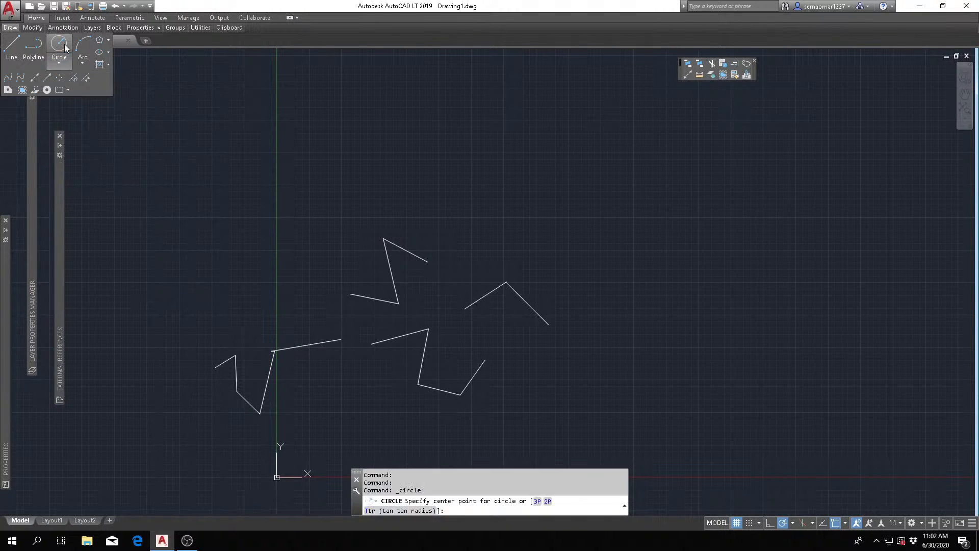
scroll(461, 224, "down", 2)
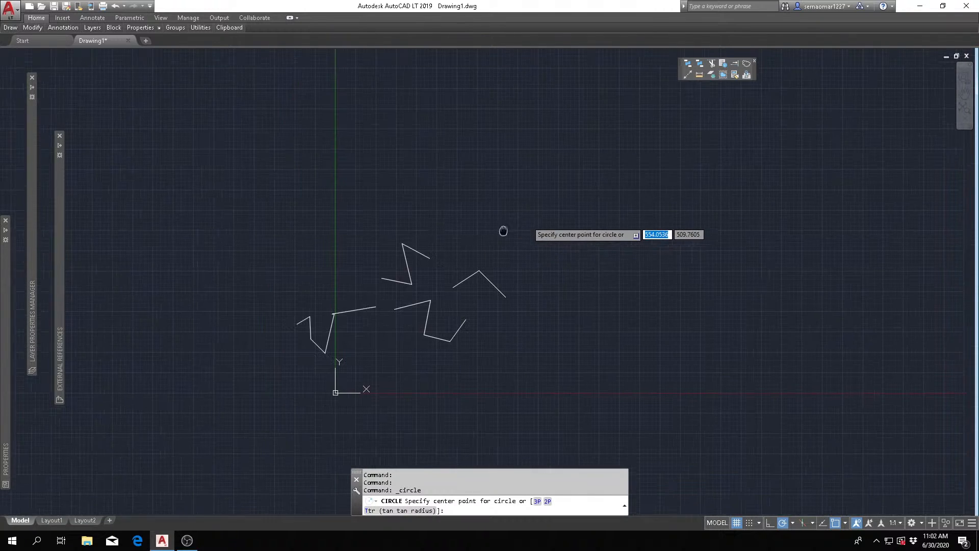
middle_click_drag(503, 230, 349, 247)
scroll(369, 249, "up", 2)
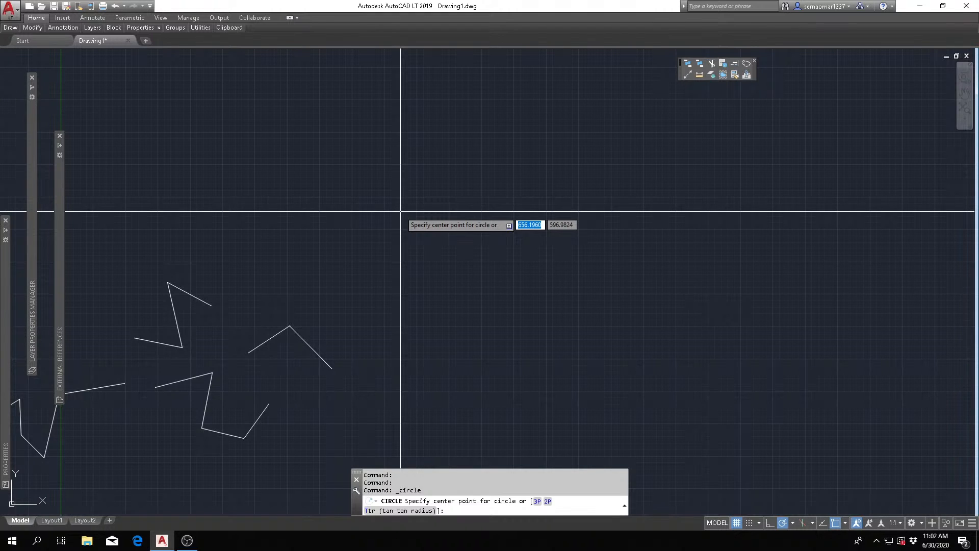
left_click(366, 182)
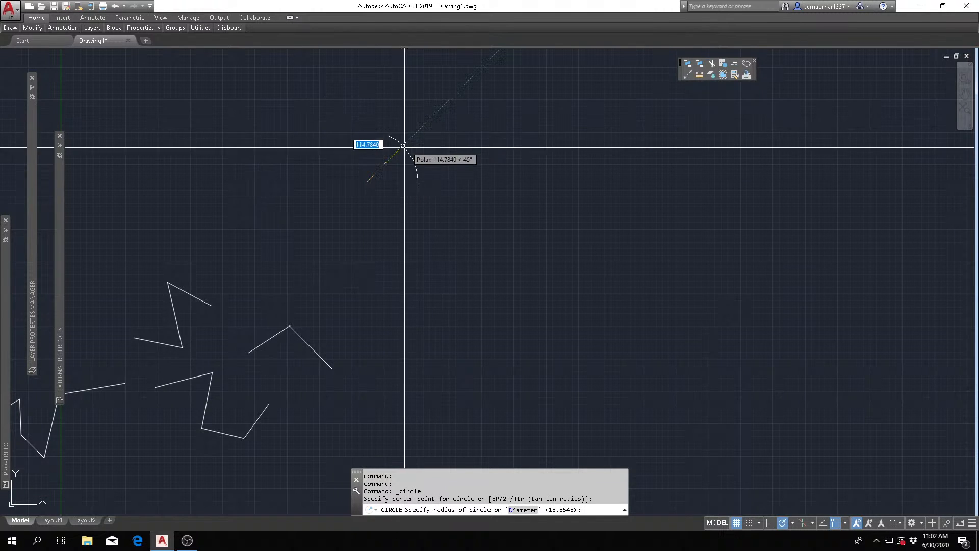
left_click(467, 125)
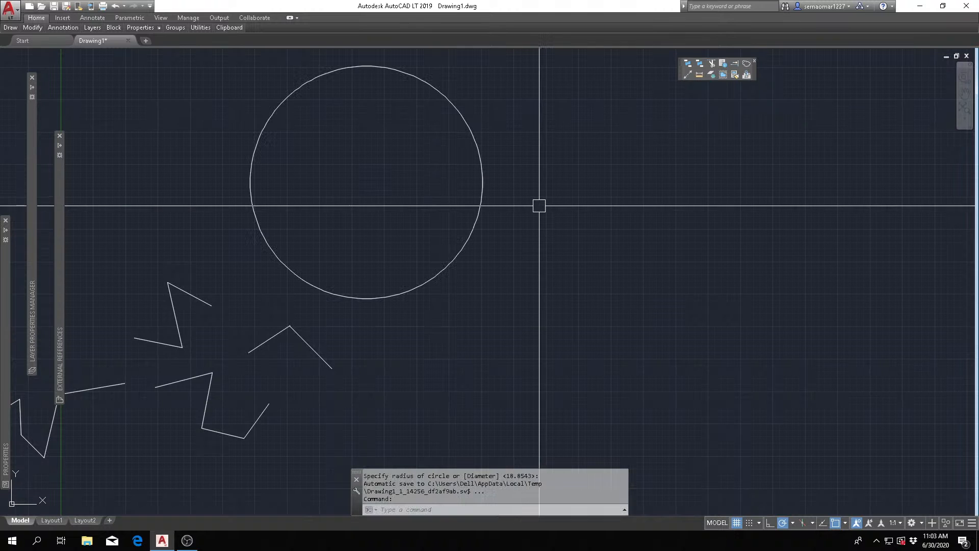
key("Escape")
key("Escape")
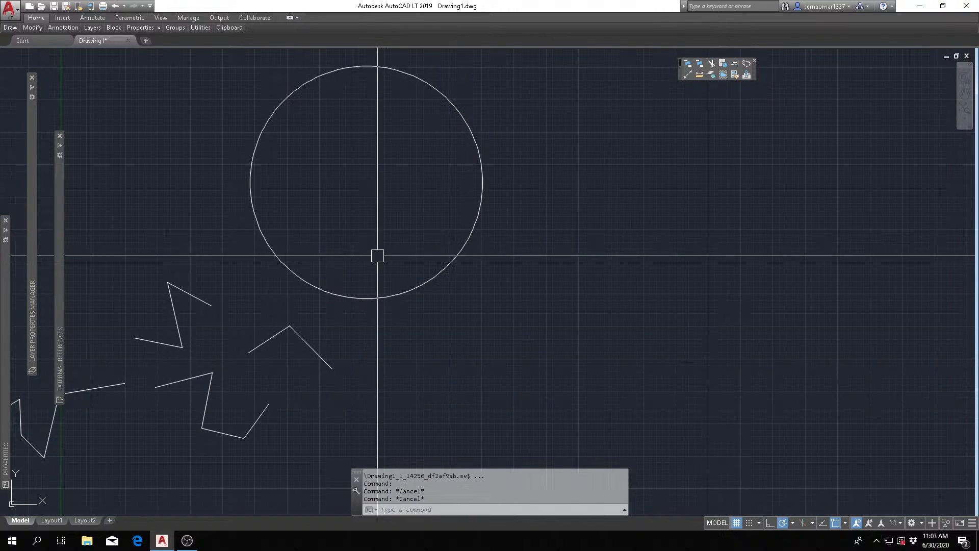
- Draw a second, larger circle to the right of the first one by picking its center and radius
scroll(425, 290, "down", 2)
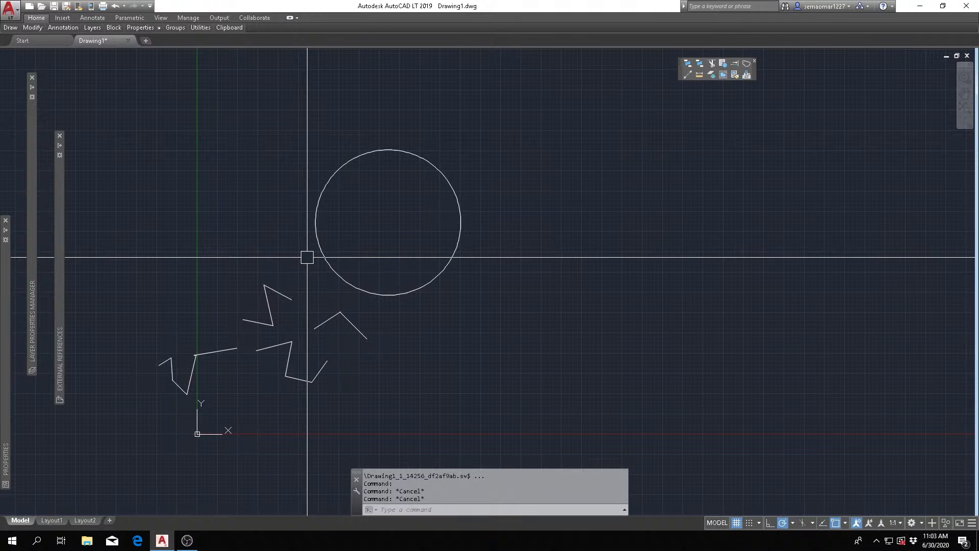
key("Escape")
mouse_move(10, 30)
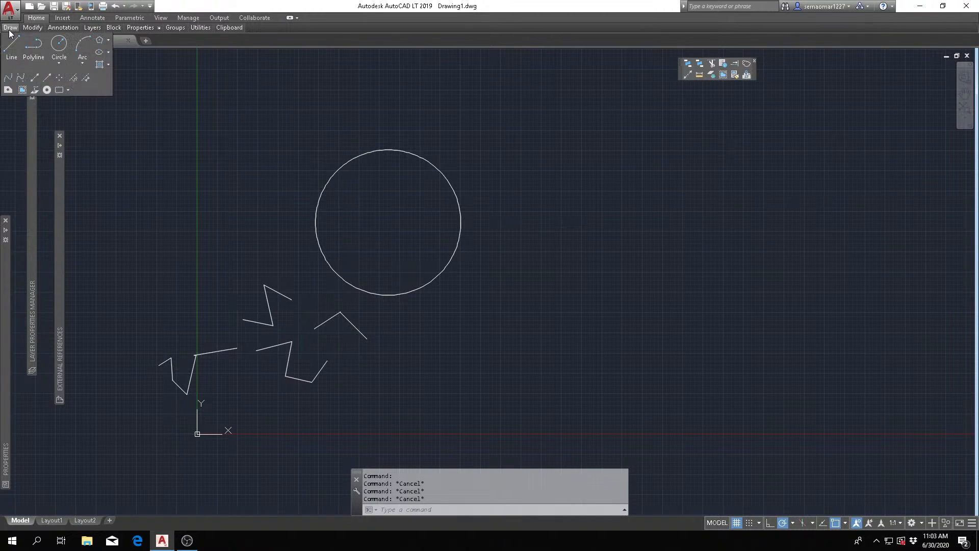
key("Escape")
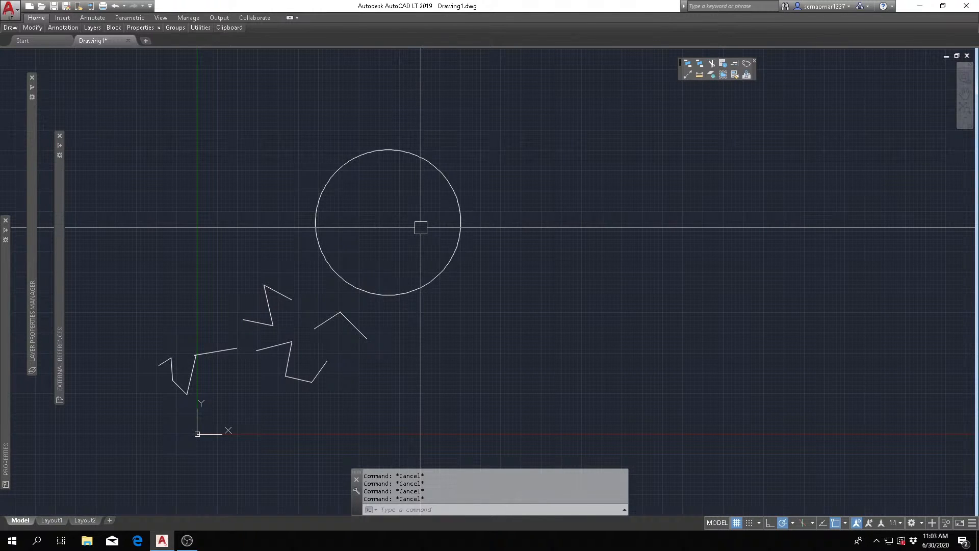
key("Return")
left_click(630, 218)
left_click(573, 289)
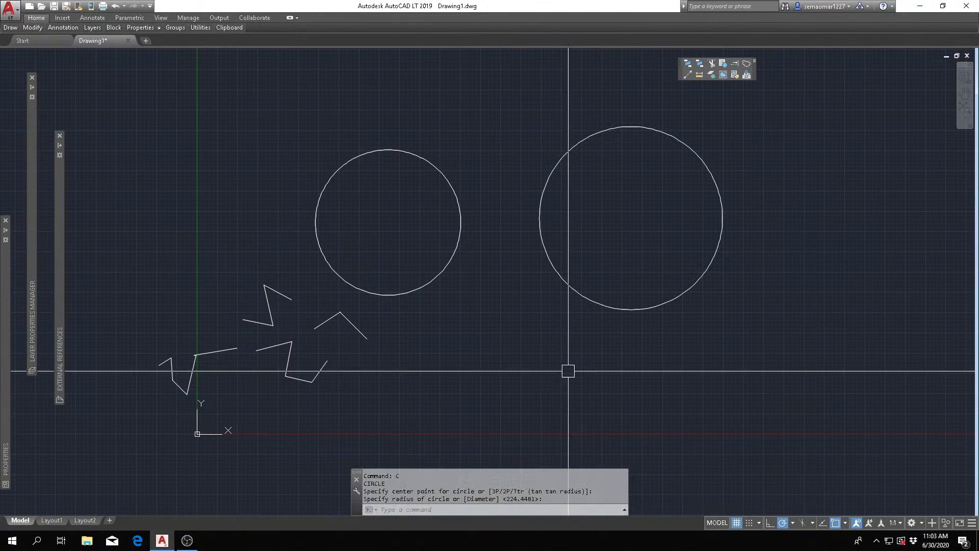
key("Escape")
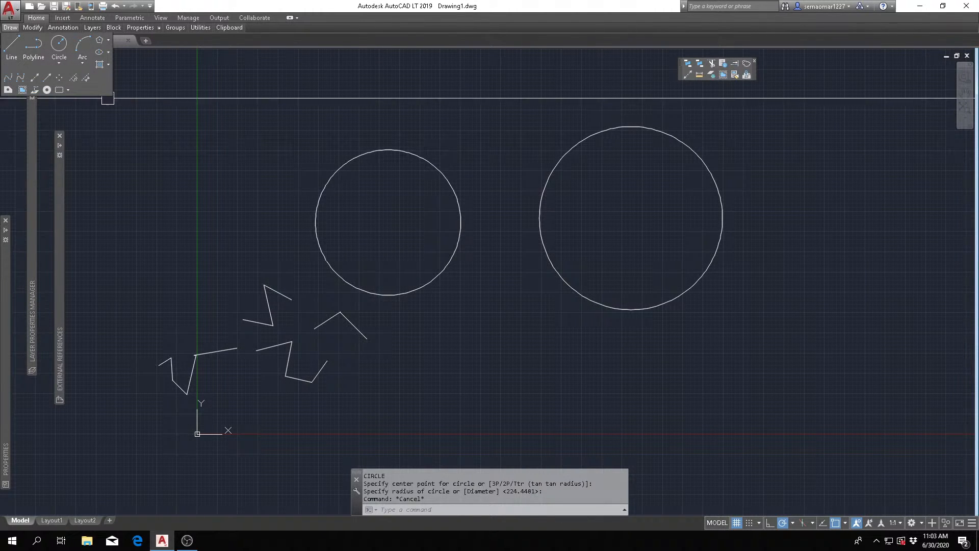
- Draw a shallow upward-bulging arc below the gap between the two circles using the 3-Point method
key("Escape")
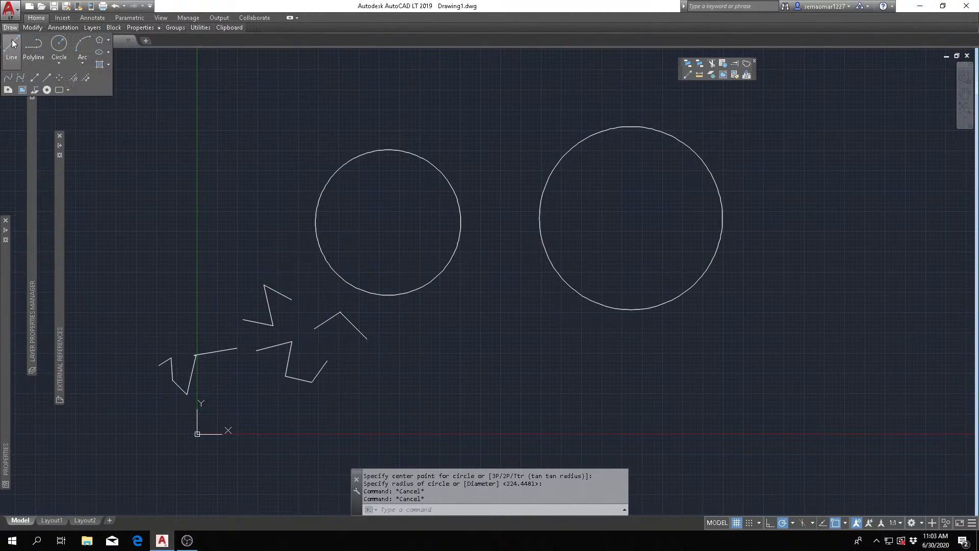
left_click(81, 64)
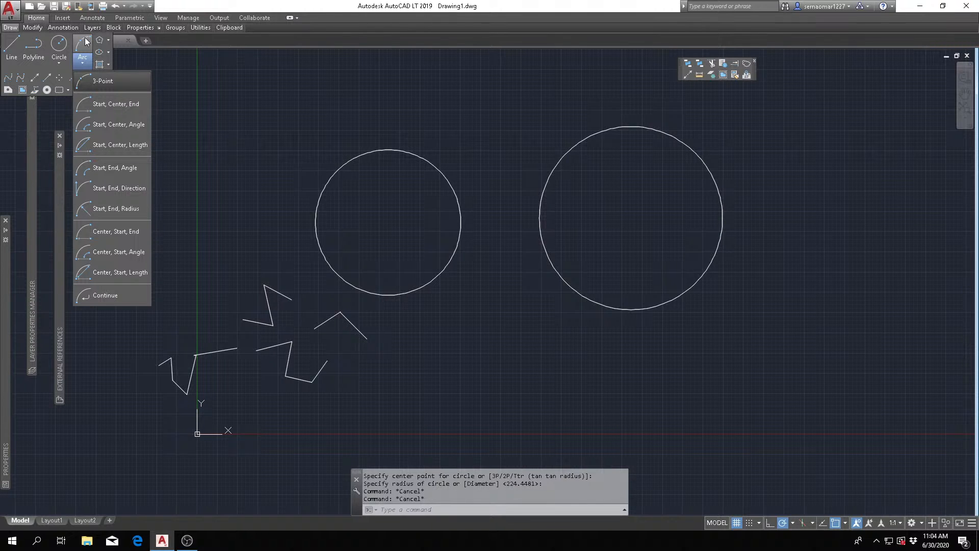
left_click(102, 80)
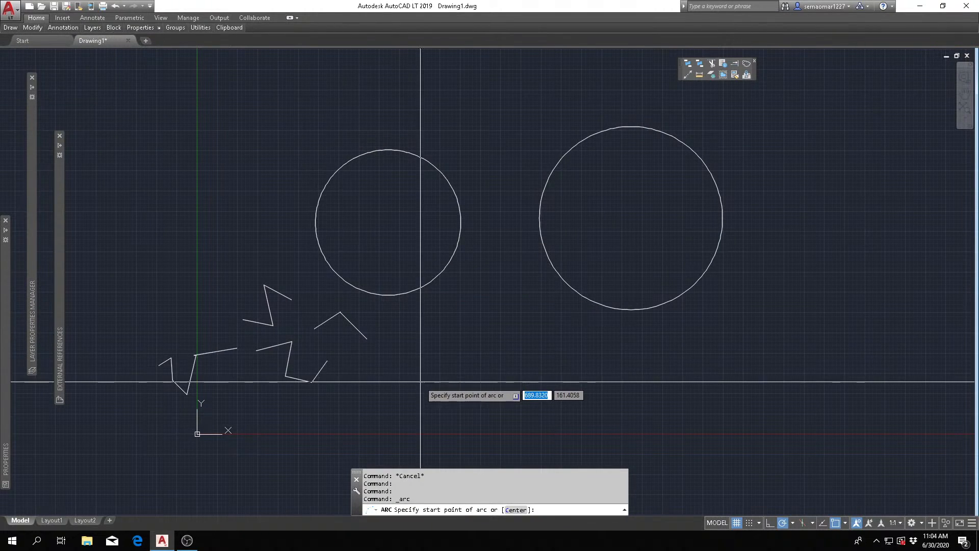
scroll(422, 357, "up", 3)
scroll(441, 291, "down", 5)
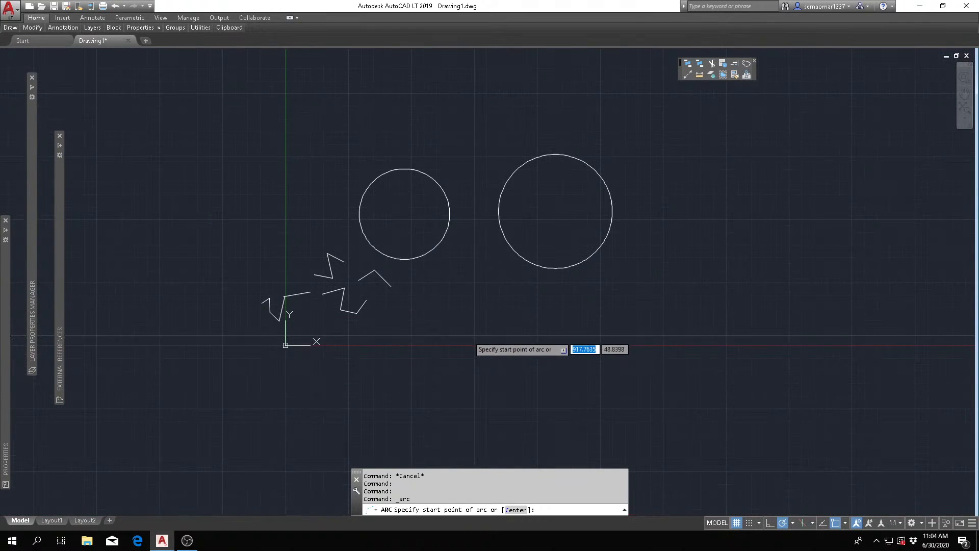
scroll(444, 331, "up", 4)
left_click(388, 295)
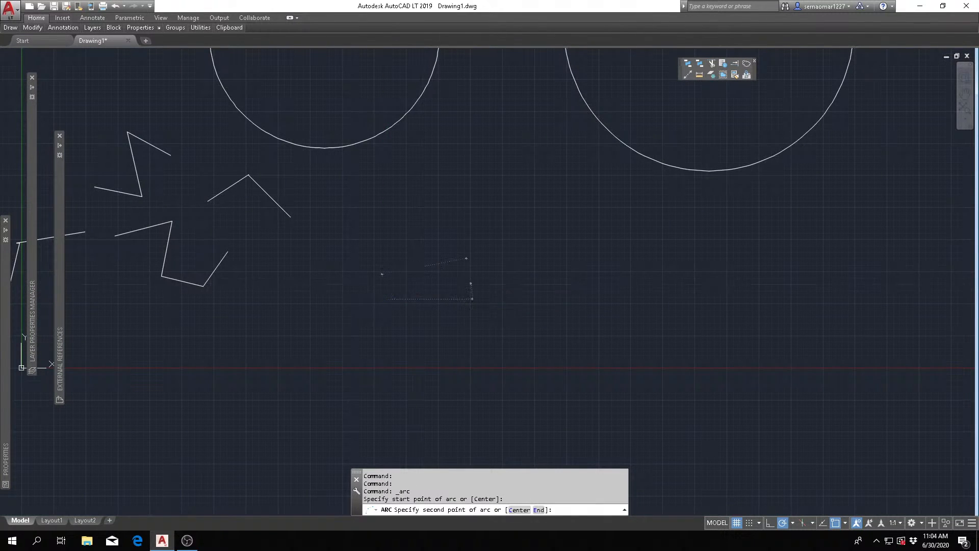
left_click(469, 282)
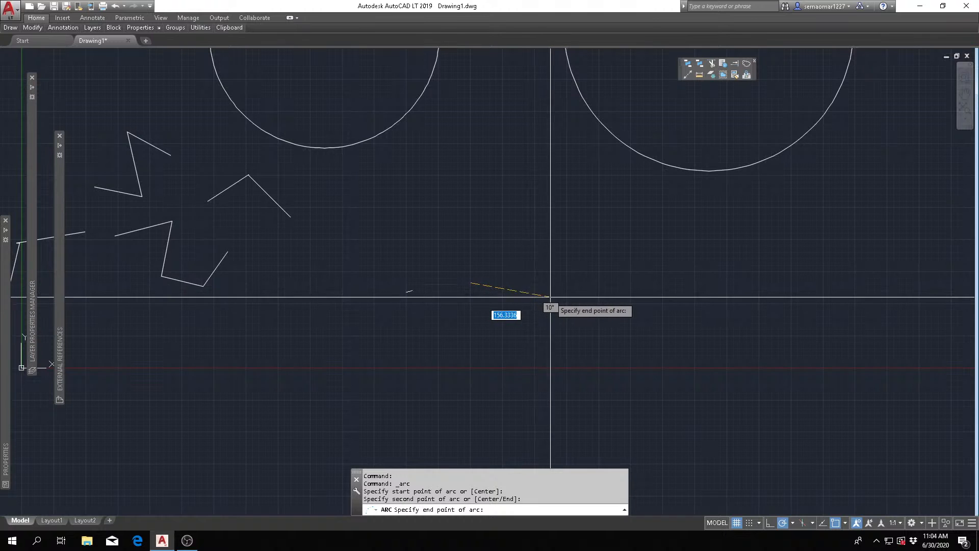
left_click(550, 296)
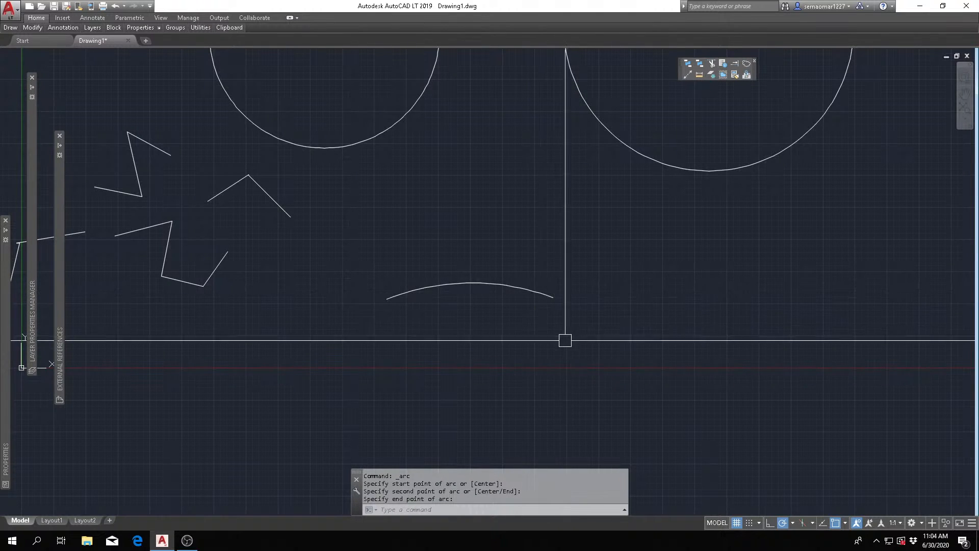
- Stretch the arc's midpoint straight up until the arc is slightly more than a semicircle, and clear the selection
scroll(530, 324, "up", 2)
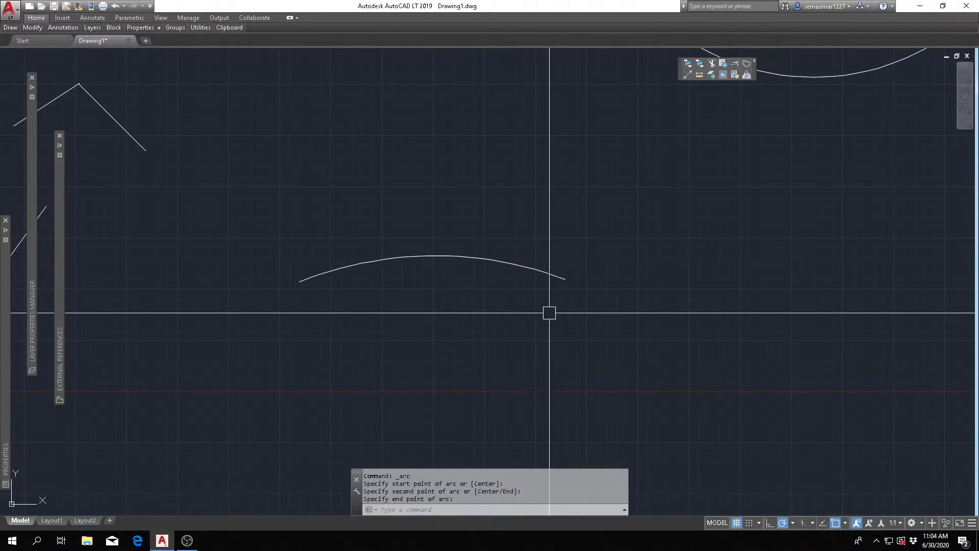
left_click(551, 273)
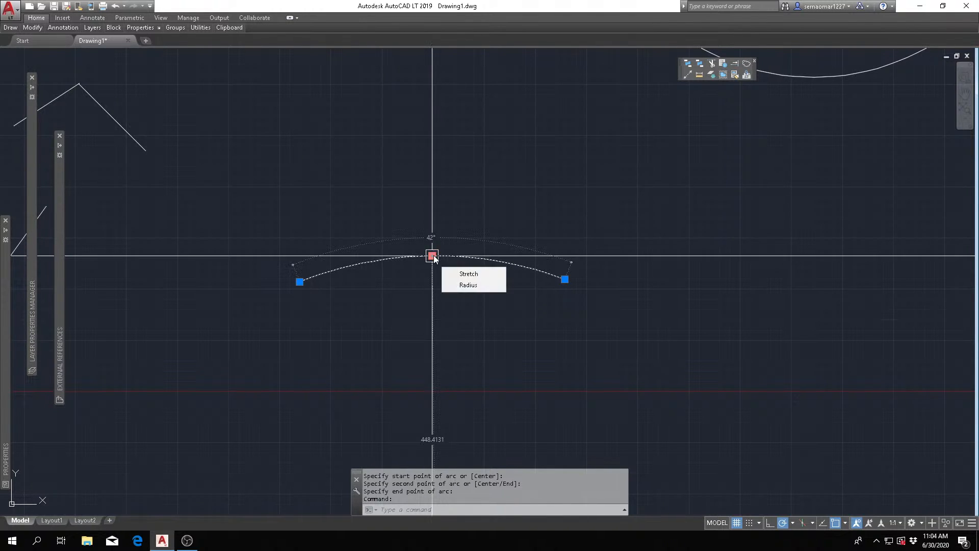
left_click(432, 255)
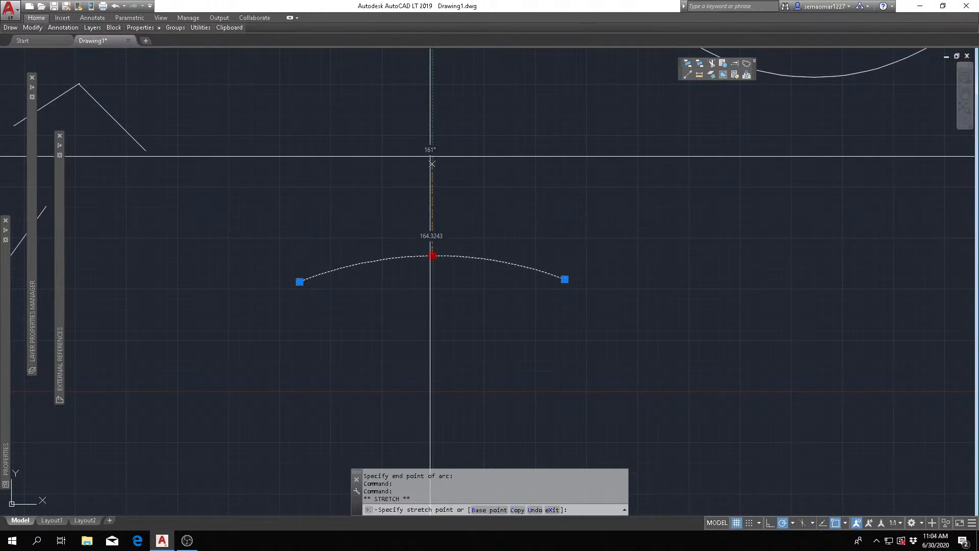
left_click(431, 110)
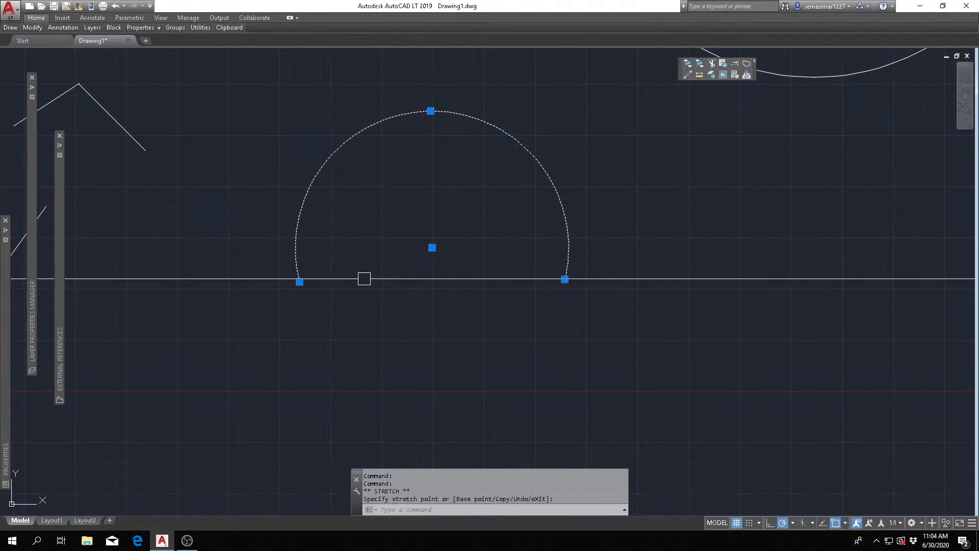
key("Escape")
key("Escape")
key("Escape")
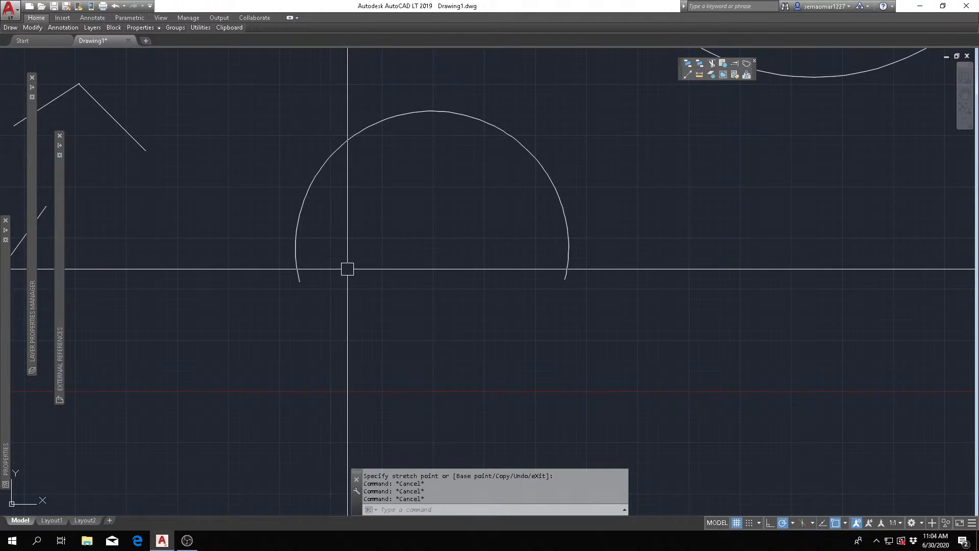
key("Escape")
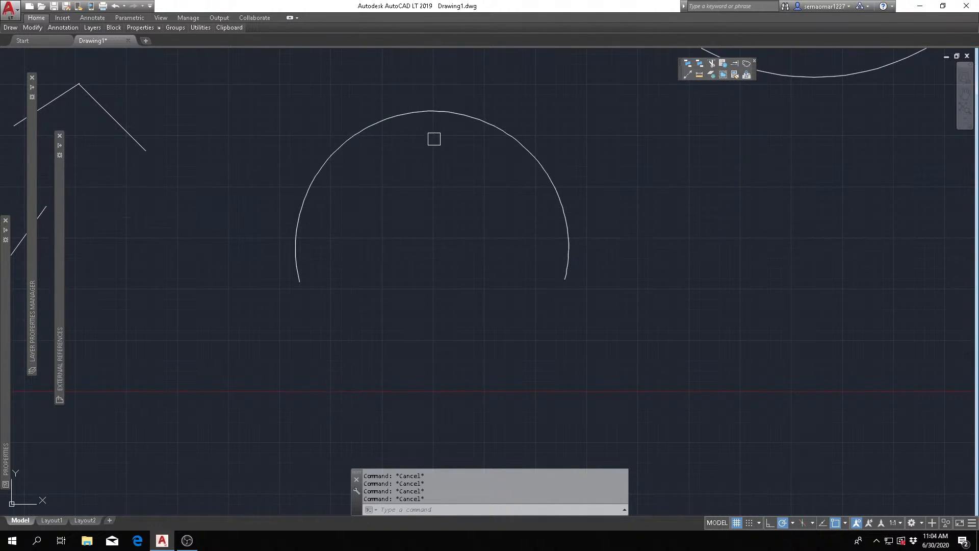
left_click(431, 110)
left_click(431, 111)
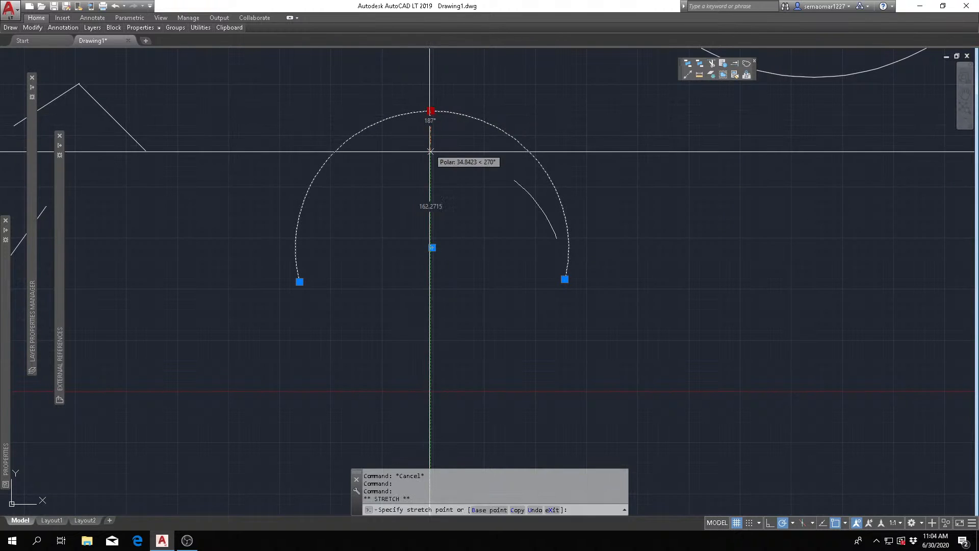
key("Escape")
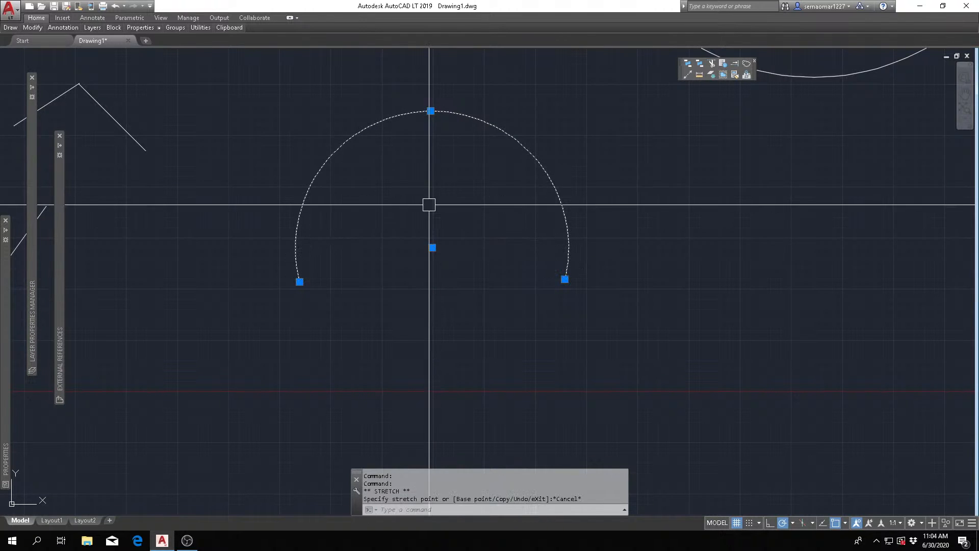
key("Escape")
key("Escape")
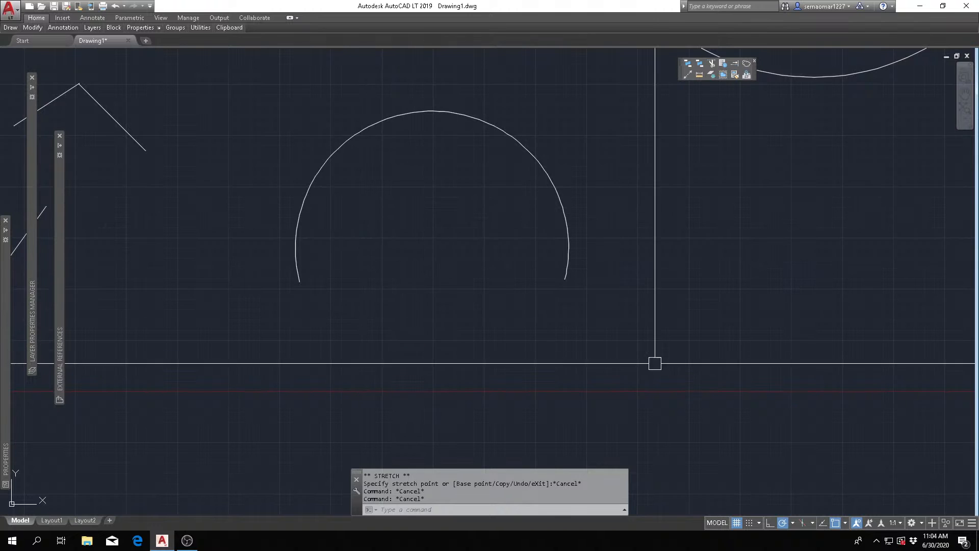
key("Escape")
key("Escape")
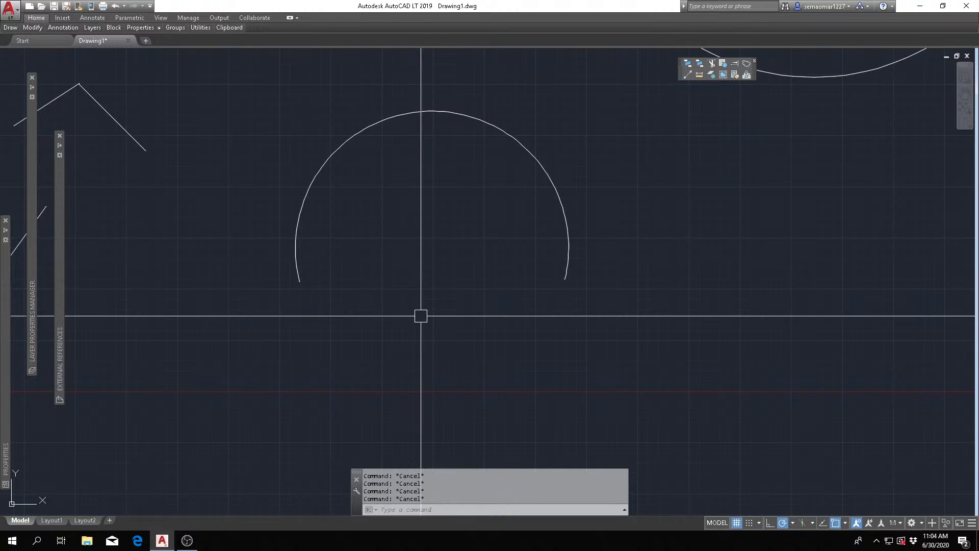
- Review the polar tracking settings and the object snap modes in the Drafting Settings, and accept them
left_click(793, 523)
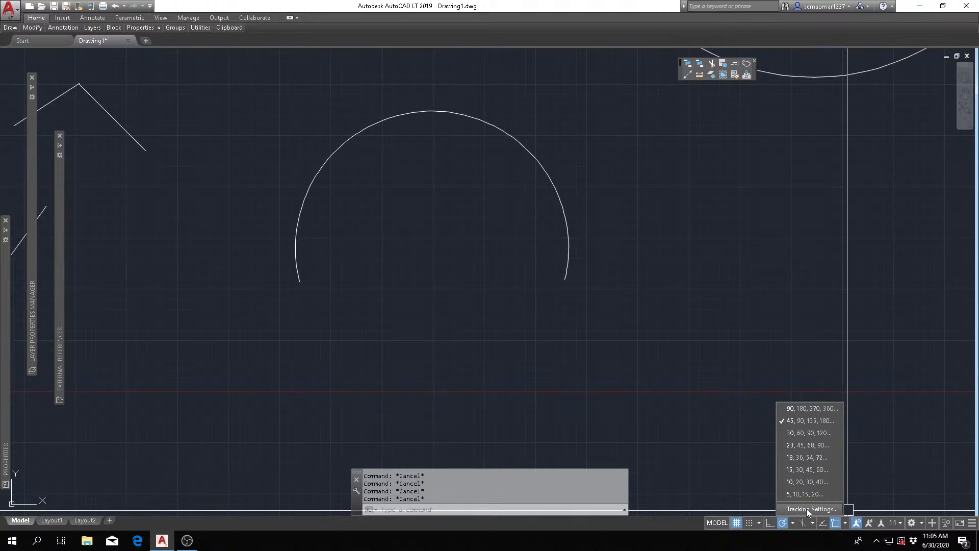
left_click(812, 508)
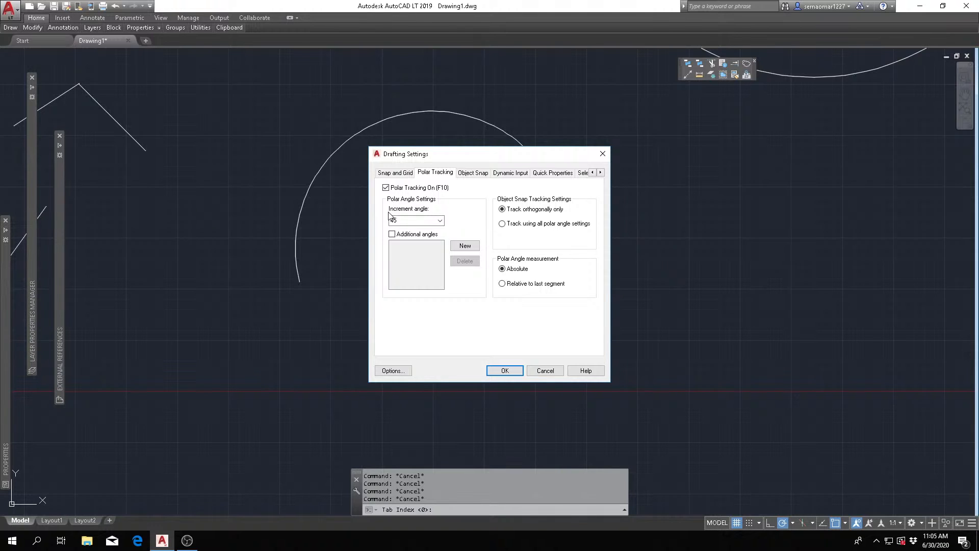
left_click(471, 174)
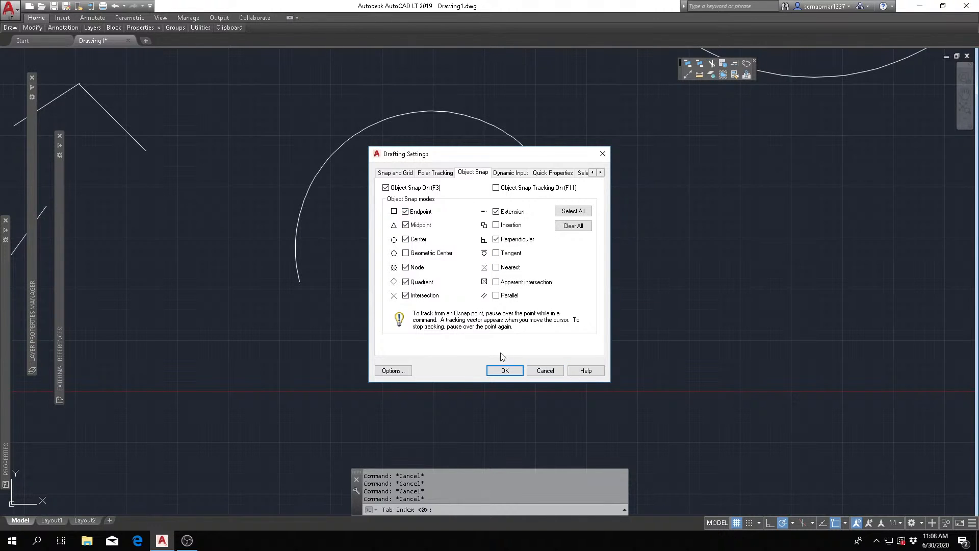
left_click(503, 372)
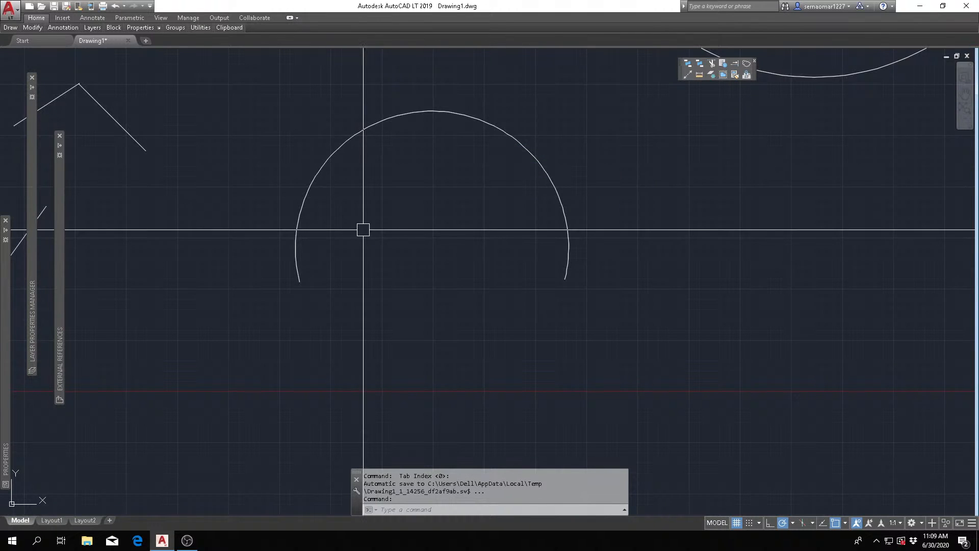
key("Escape")
key("Escape")
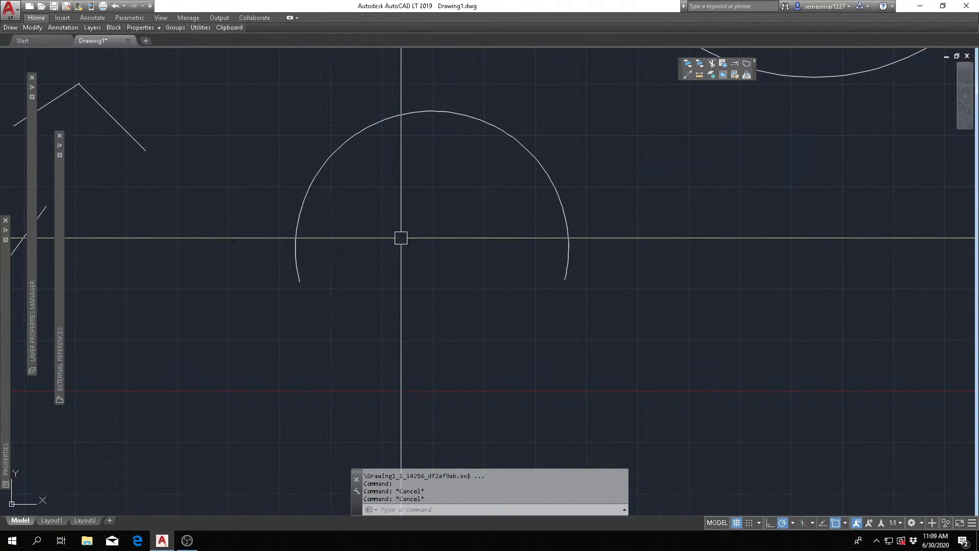
key("Escape")
key("Escape")
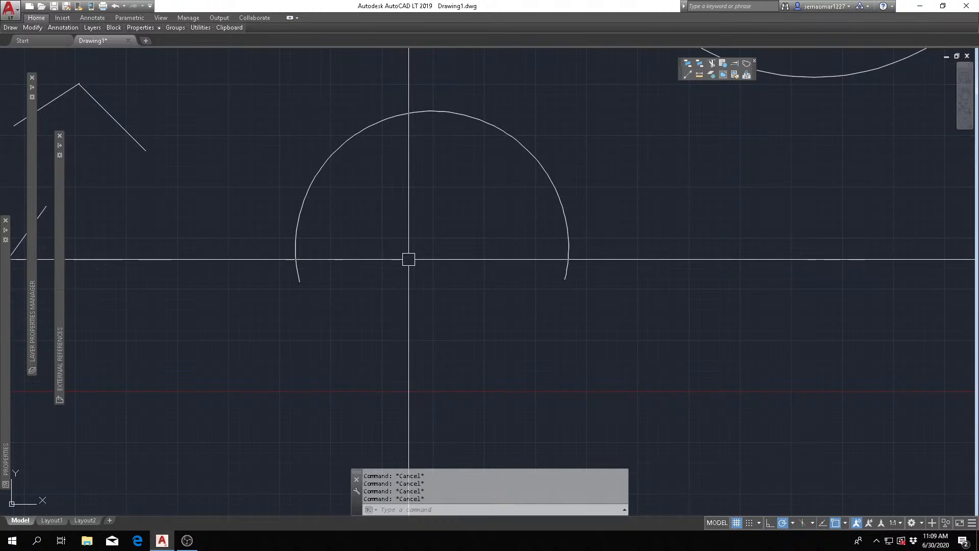
- Draw a line from the arc's left endpoint diagonally up and to the left, and end the command
type("L")
key("Return")
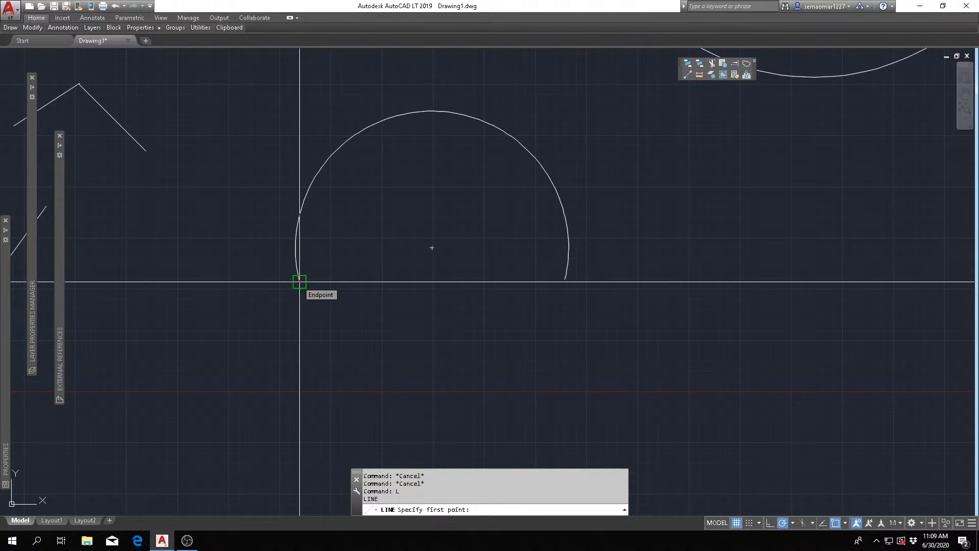
scroll(299, 281, "up", 10)
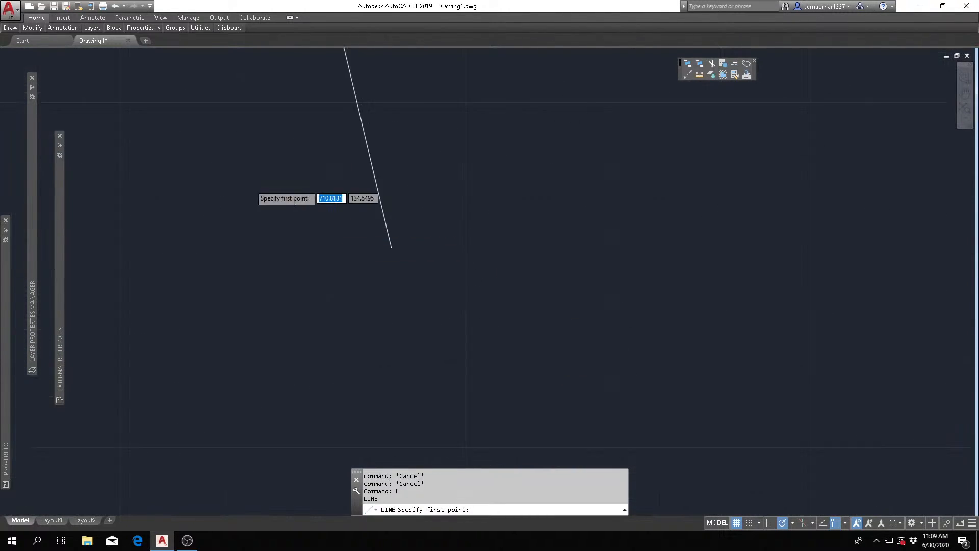
scroll(294, 203, "down", 12)
scroll(346, 271, "up", 7)
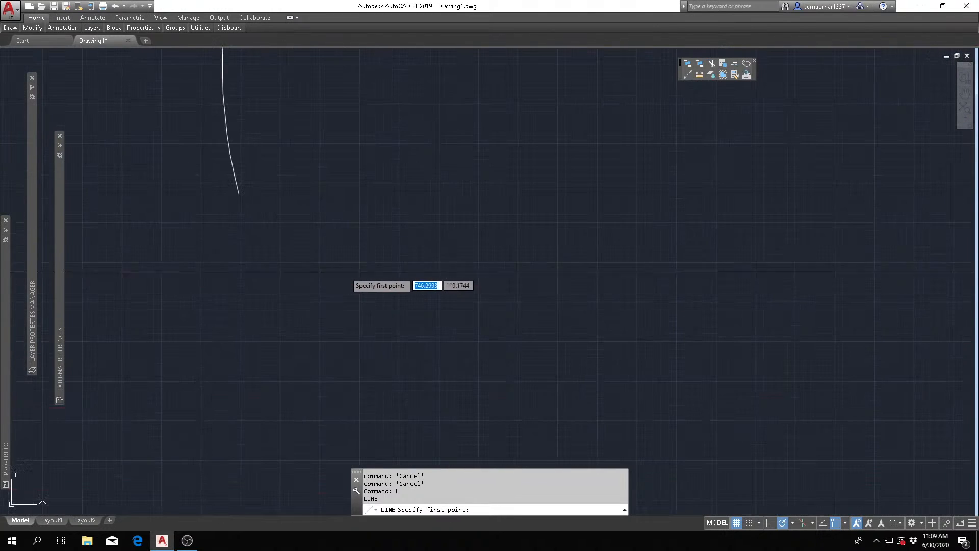
left_click(238, 194)
scroll(237, 192, "down", 5)
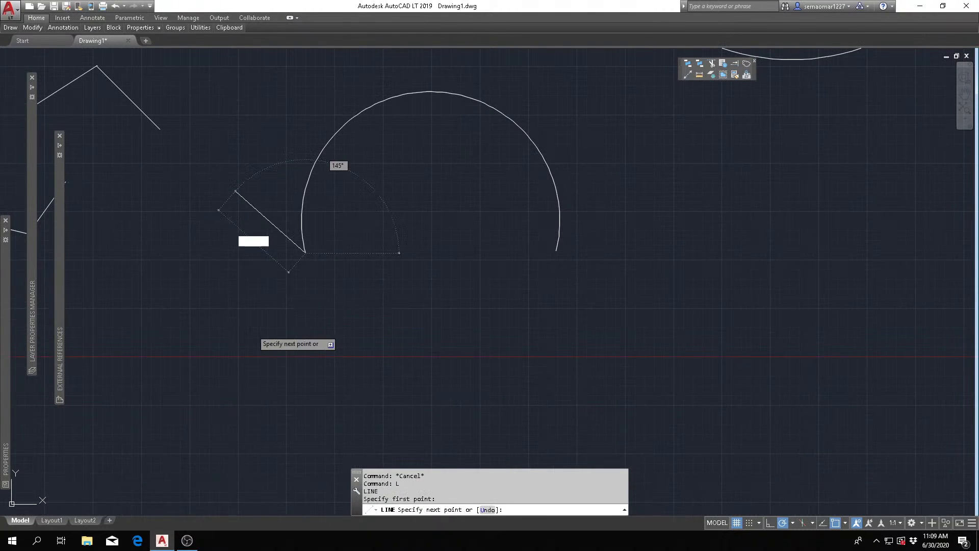
left_click(239, 187)
key("Escape")
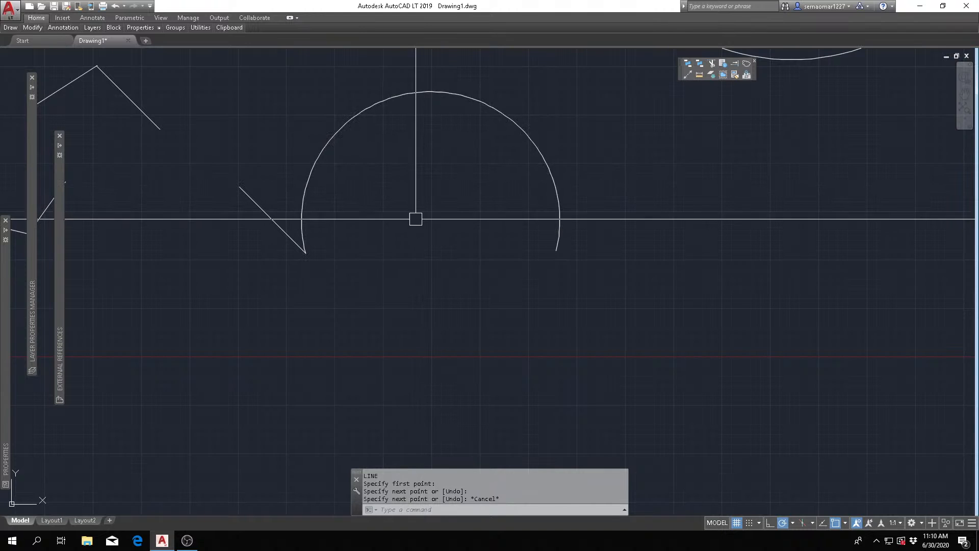
left_click(430, 91)
key("Escape")
key("Escape")
key("Escape")
key("Escape")
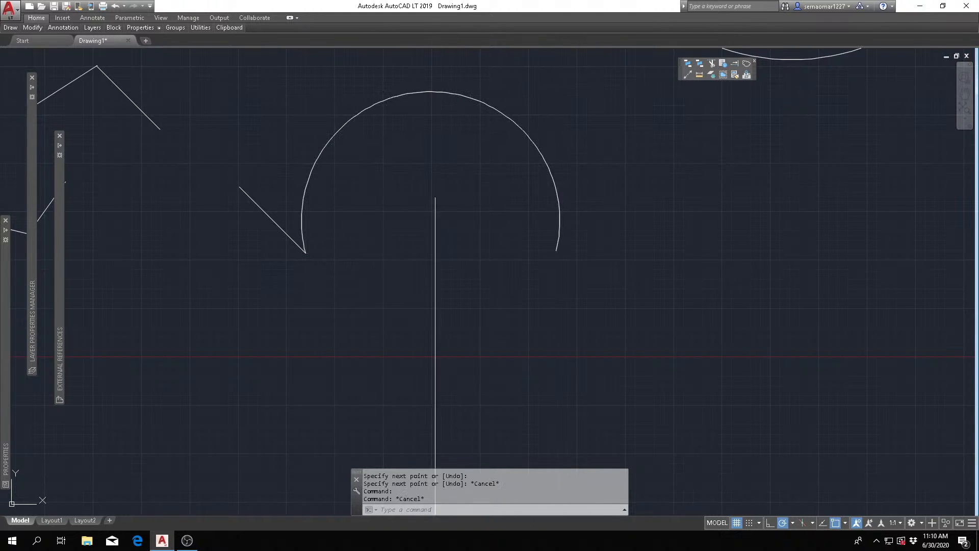
mouse_move(11, 28)
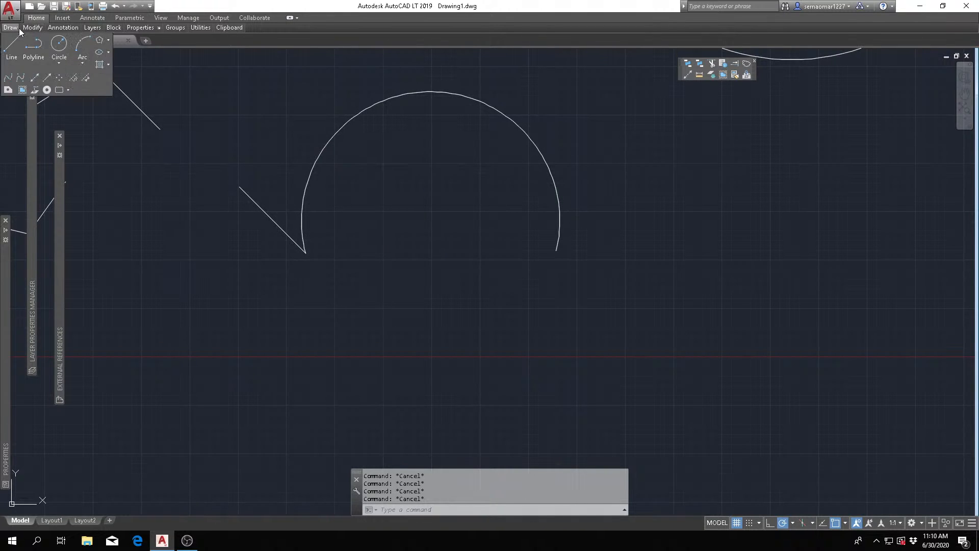
- Draw a circle at the large arc's center with a radius slightly smaller than the arc's, and end the command
left_click(58, 45)
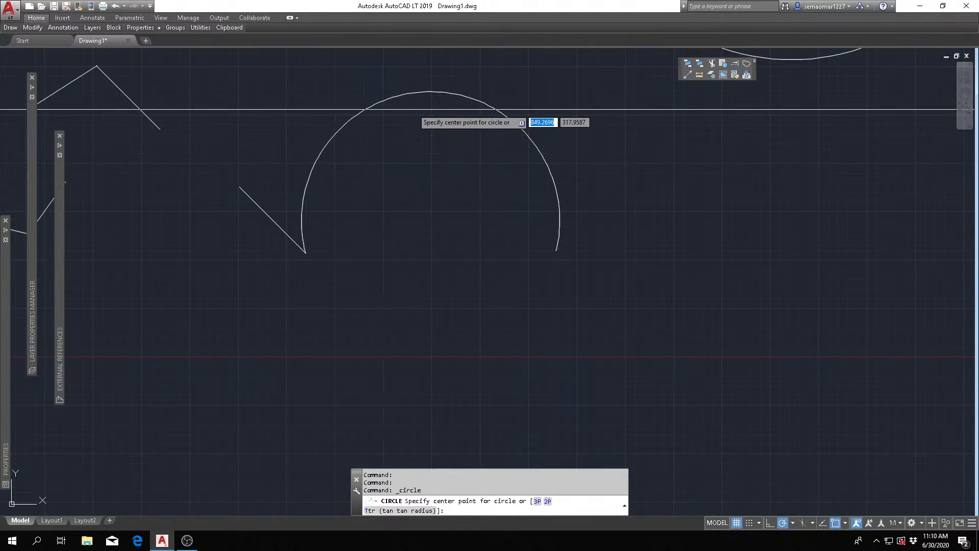
left_click(430, 220)
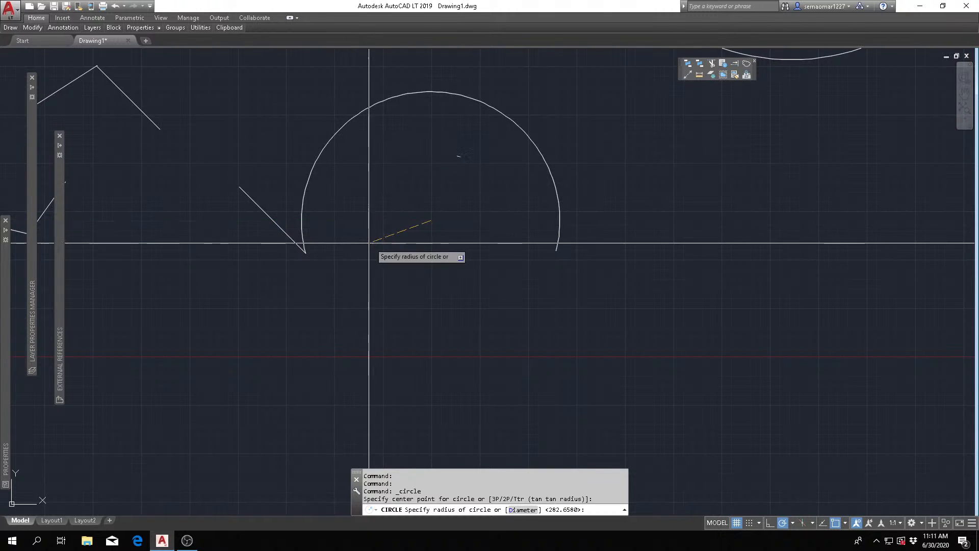
left_click(330, 208)
key("Escape")
key("Escape")
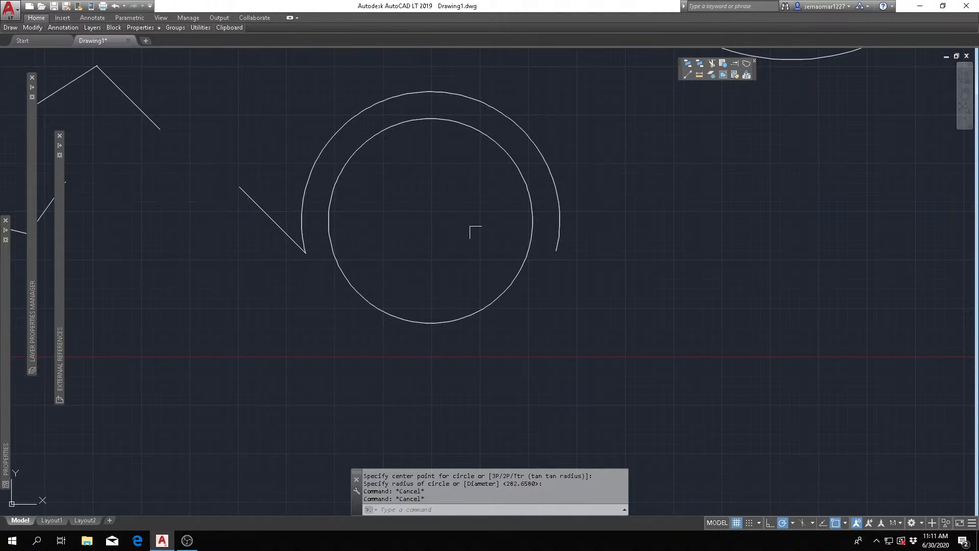
type("L")
key("Return")
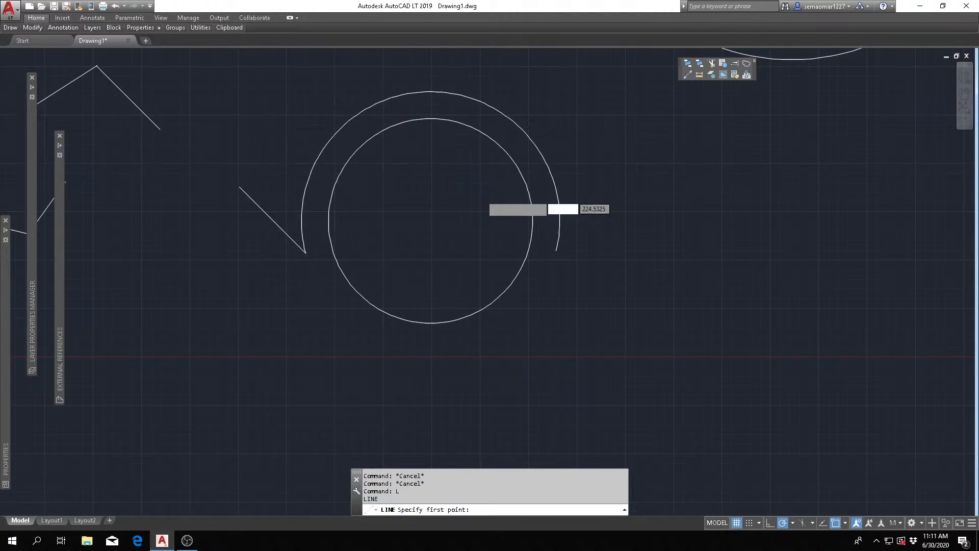
scroll(494, 204, "down", 6)
key("Escape")
scroll(297, 197, "up", 4)
left_click(350, 183)
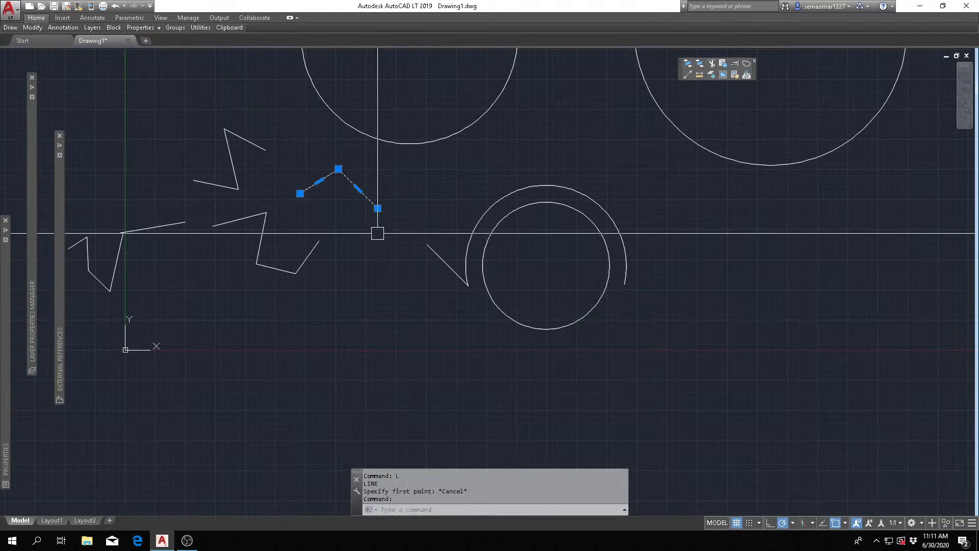
key("Escape")
key("Escape")
- Draw a line from the midpoint of the peaked polyline's right segment up and to the right, and end the command
scroll(377, 225, "up", 2)
scroll(372, 201, "up", 4)
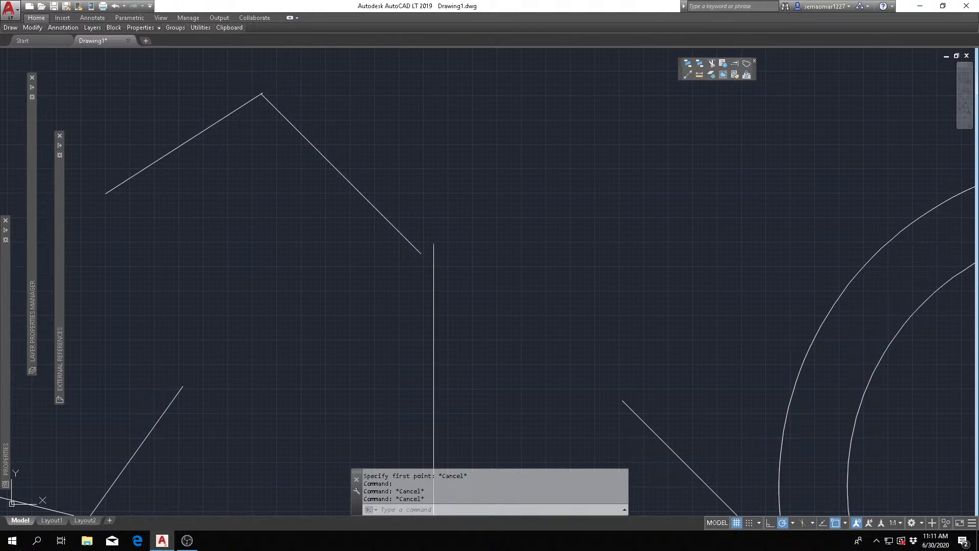
key("Escape")
key("Escape")
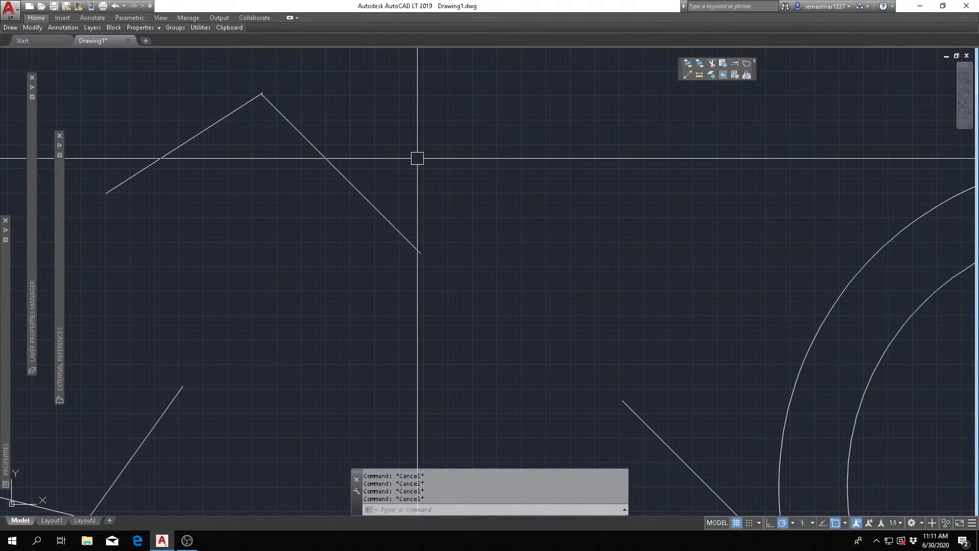
type("l")
key("Return")
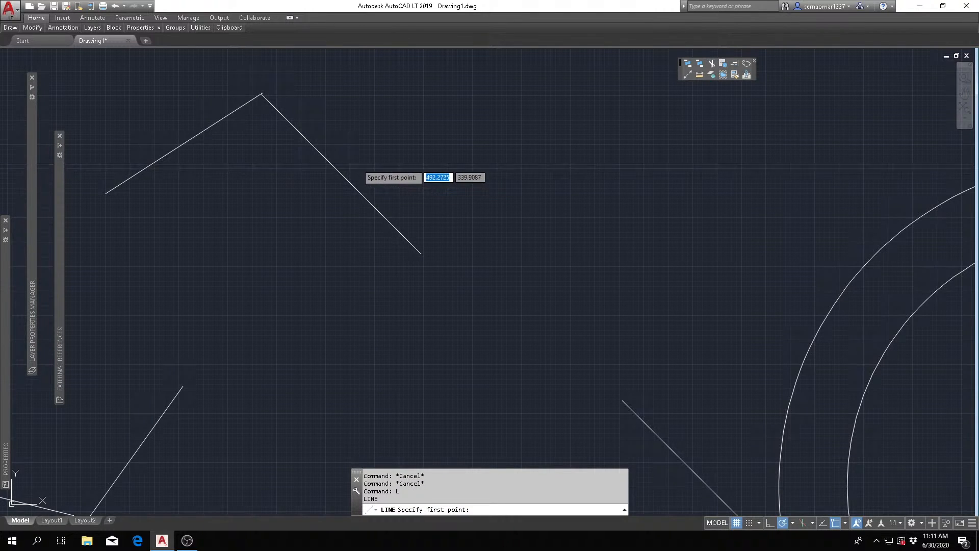
left_click(340, 173)
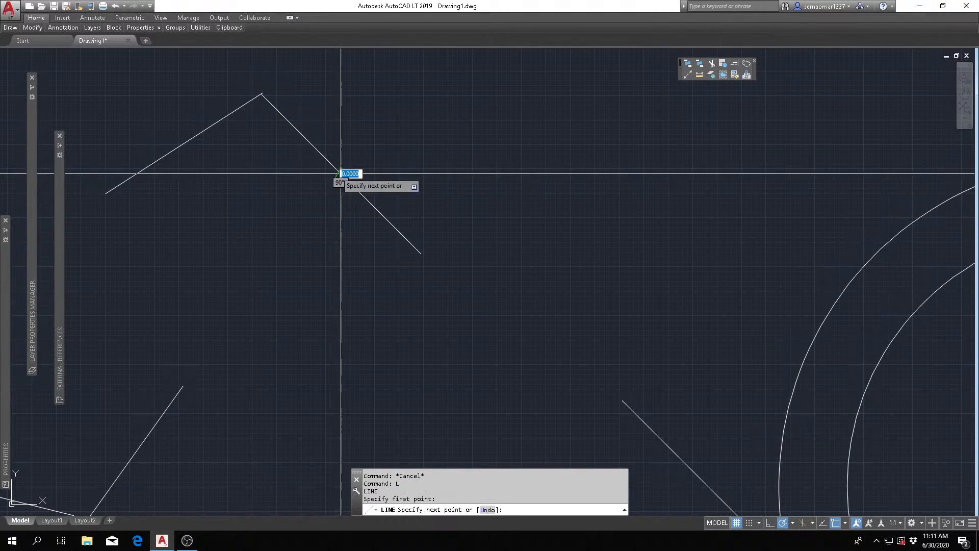
left_click(495, 124)
key("Escape")
- Draw a tilted six-sided polygon, inscribed in a circle of radius about 296, below and to the right of the largest circle
scroll(377, 218, "down", 5)
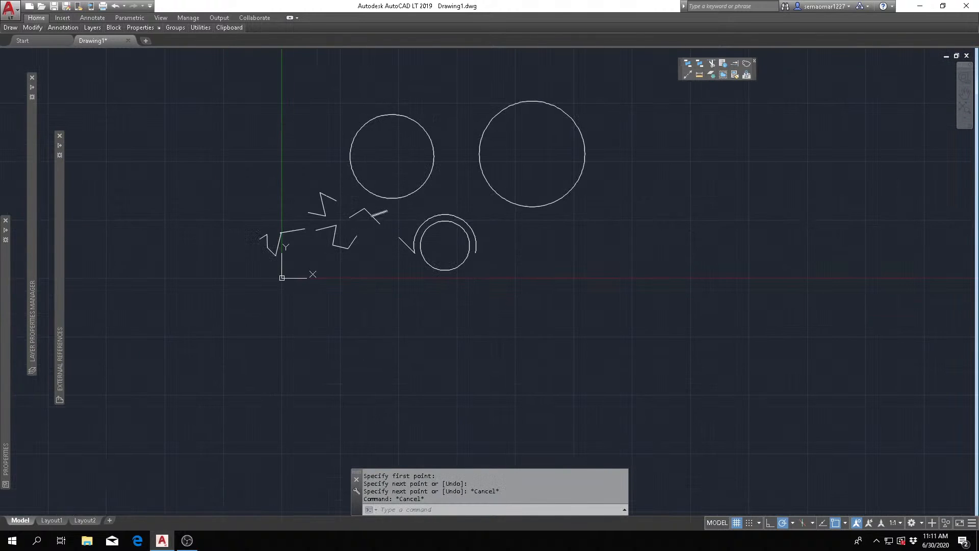
scroll(372, 214, "up", 3)
scroll(436, 212, "down", 3)
scroll(436, 212, "down", 1)
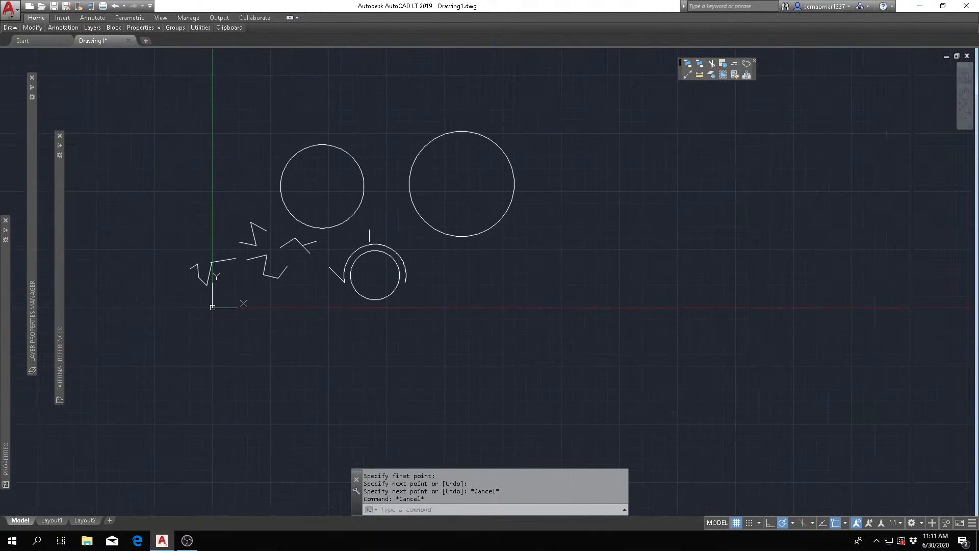
scroll(372, 225, "up", 3)
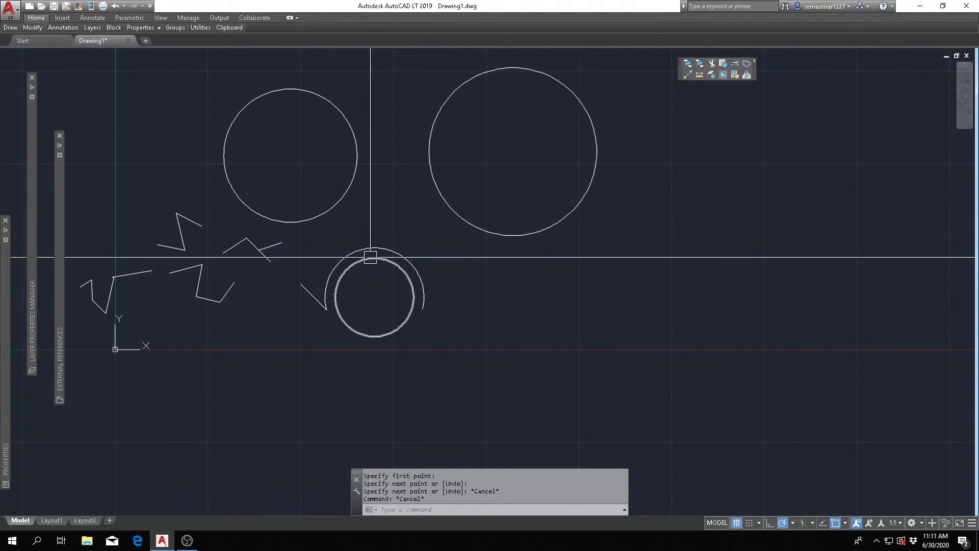
left_click(323, 213)
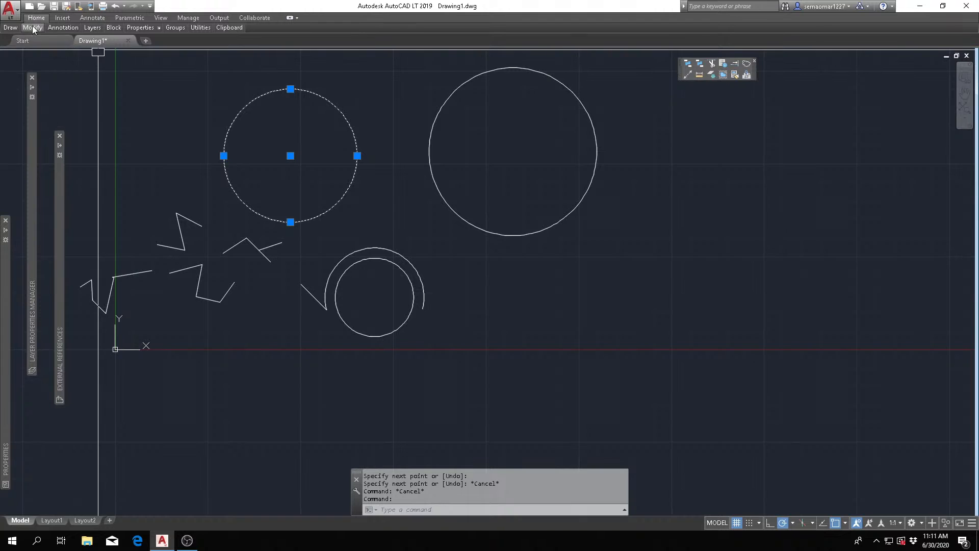
mouse_move(9, 31)
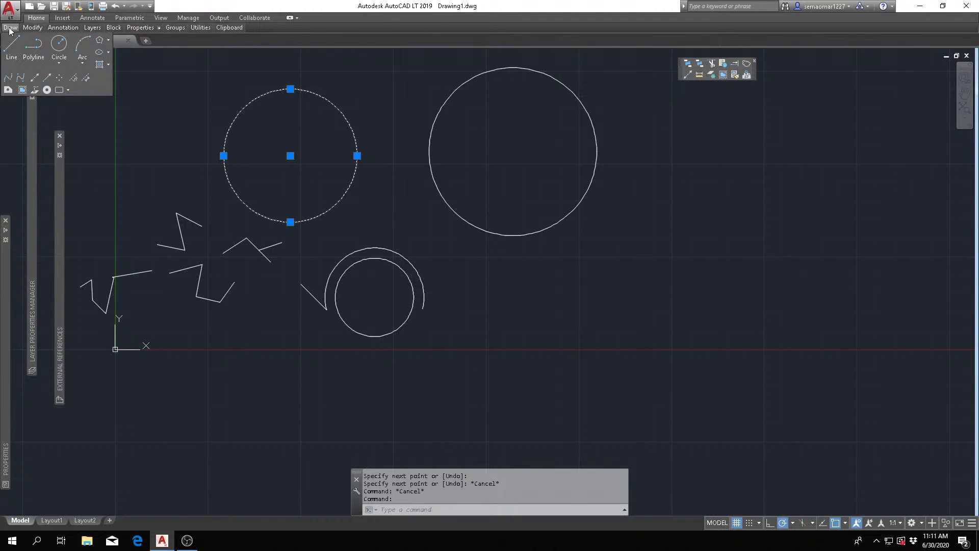
left_click(100, 41)
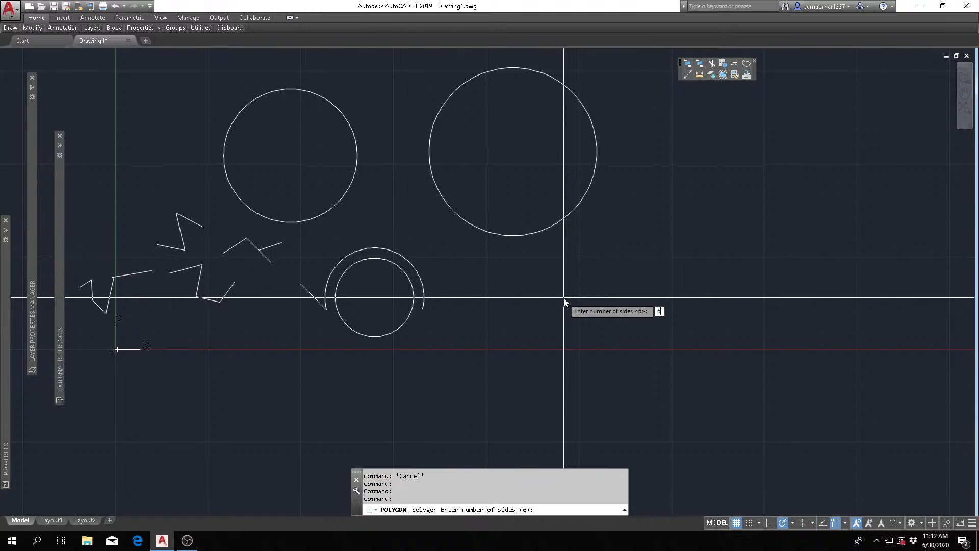
key("Return")
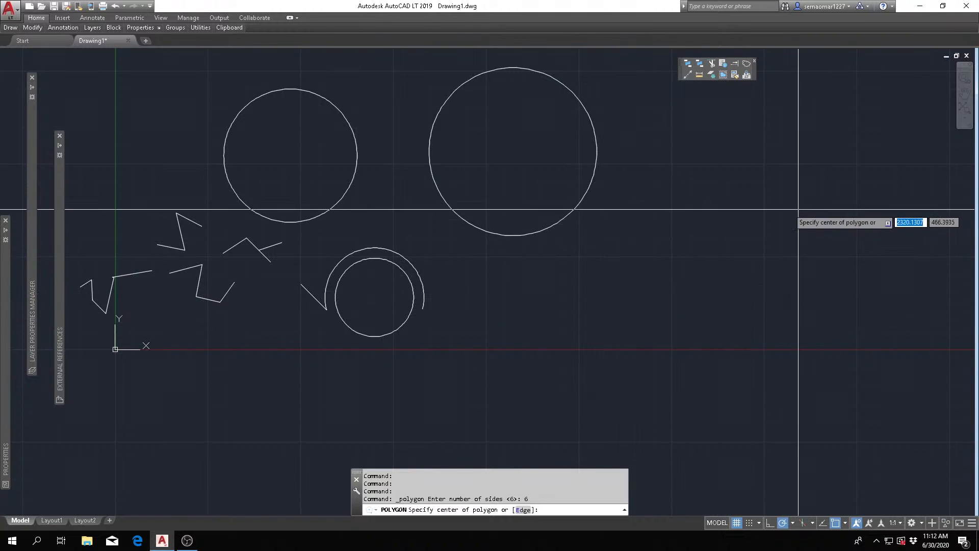
left_click(669, 323)
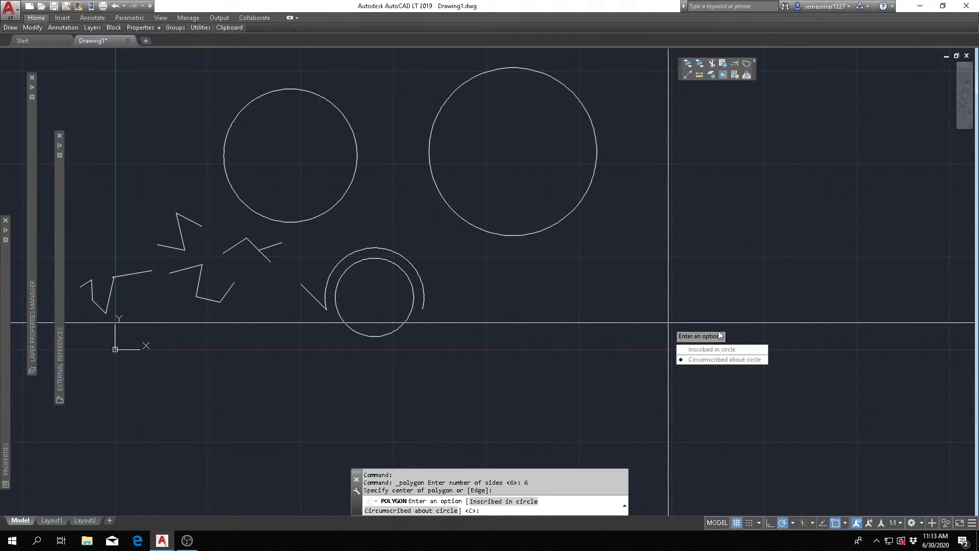
left_click(705, 350)
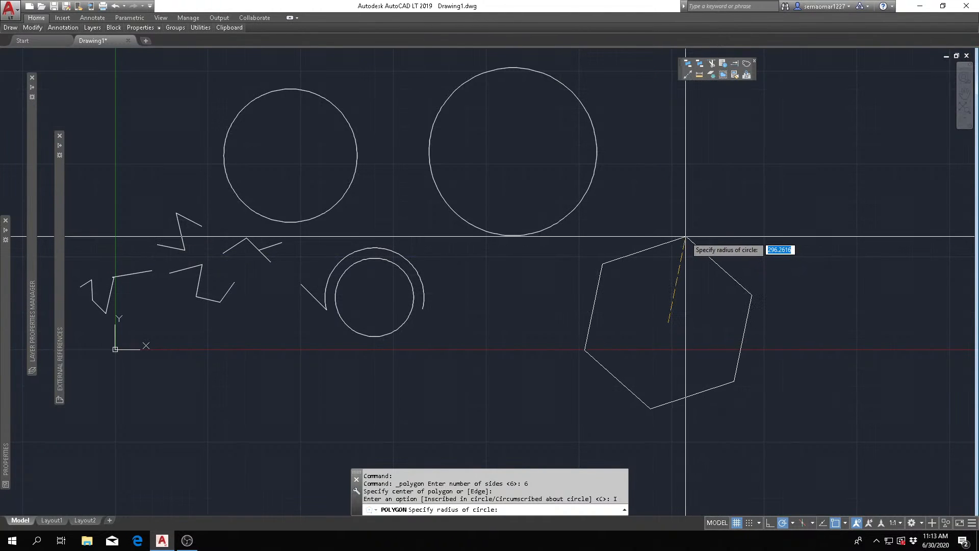
left_click(686, 235)
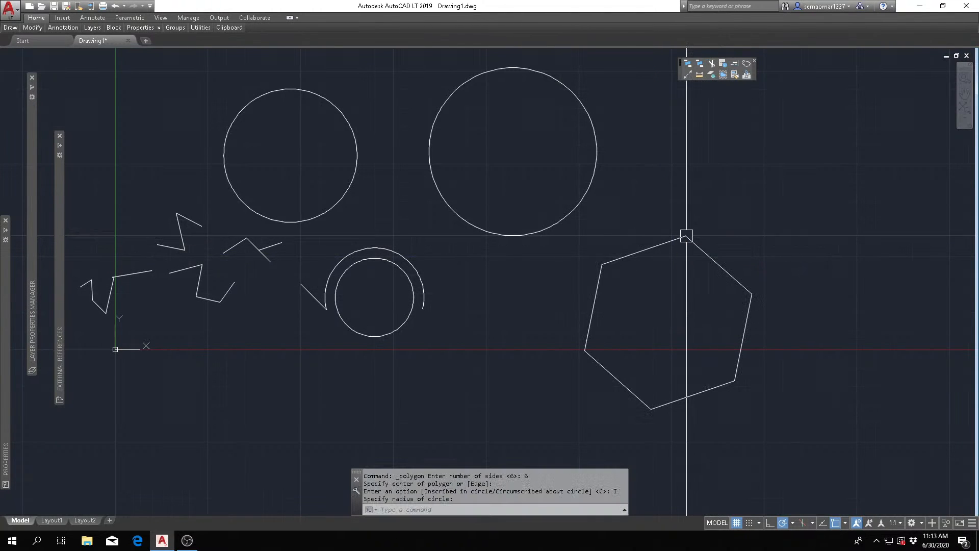
- Select the hexagon, the short branch line and the U-shaped polyline to compare their grips, and clear the selection
left_click(631, 252)
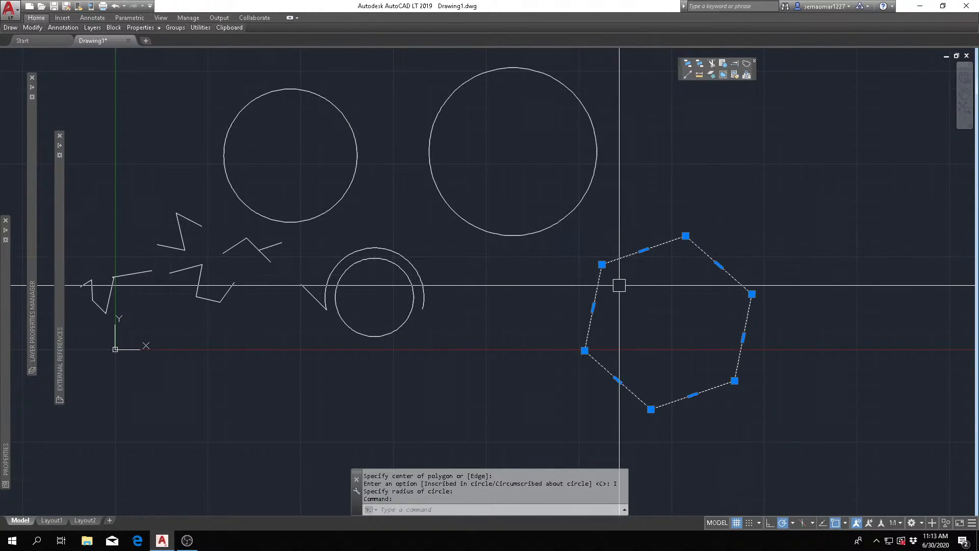
left_click(263, 248)
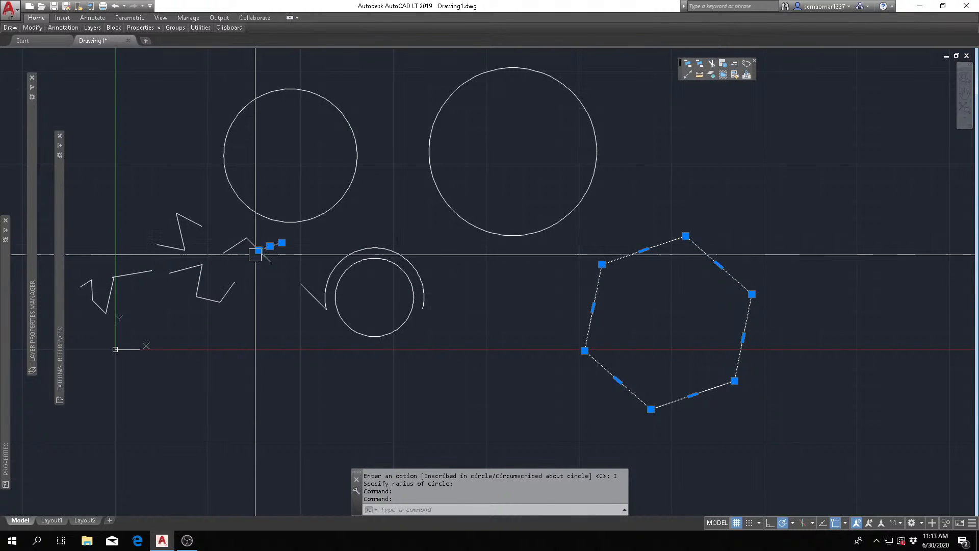
left_click(214, 301)
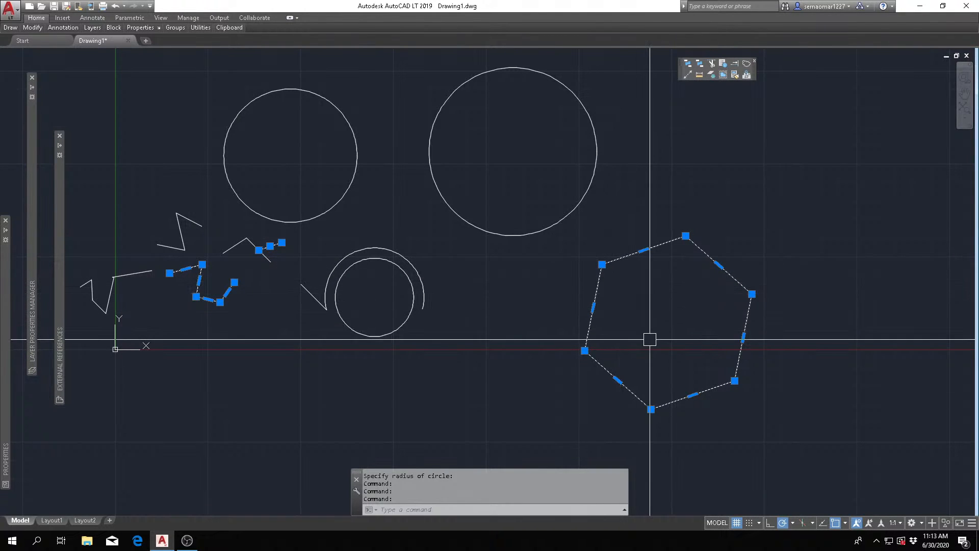
key("Escape")
key("Escape")
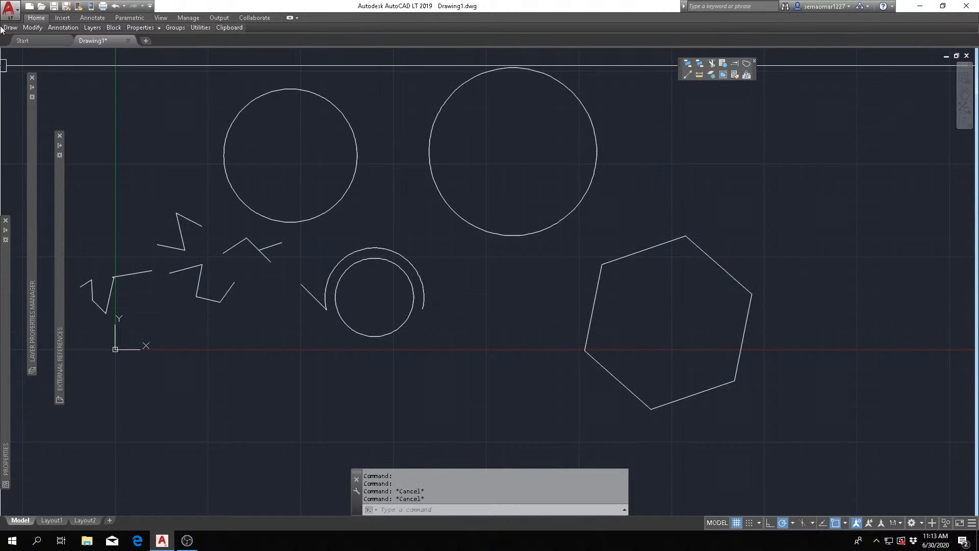
- Draw a six-sided polygon circumscribed about a circle, with a horizontal top edge, to the right of the largest circle
mouse_move(9, 30)
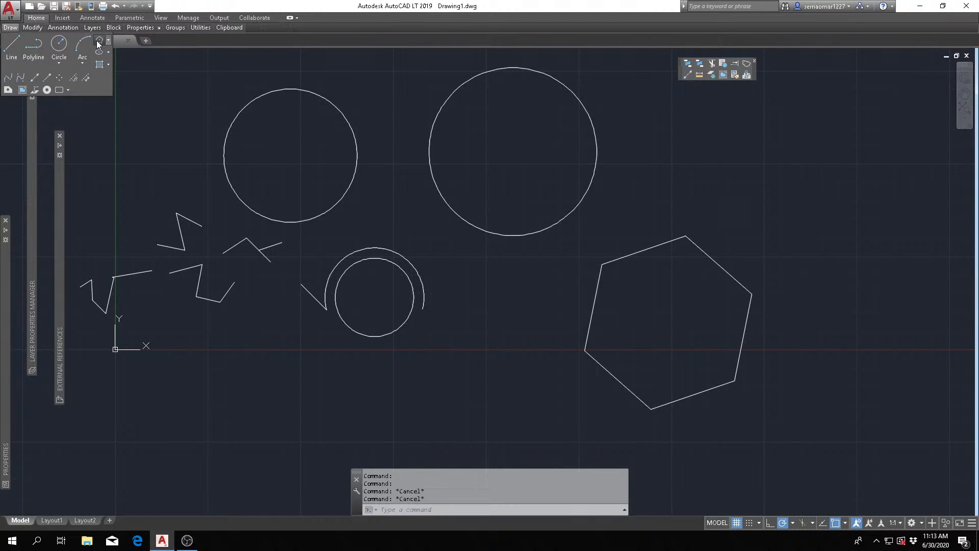
left_click(97, 42)
mouse_move(656, 228)
middle_mouse_down()
mouse_move(639, 263)
mouse_move(606, 274)
middle_mouse_up()
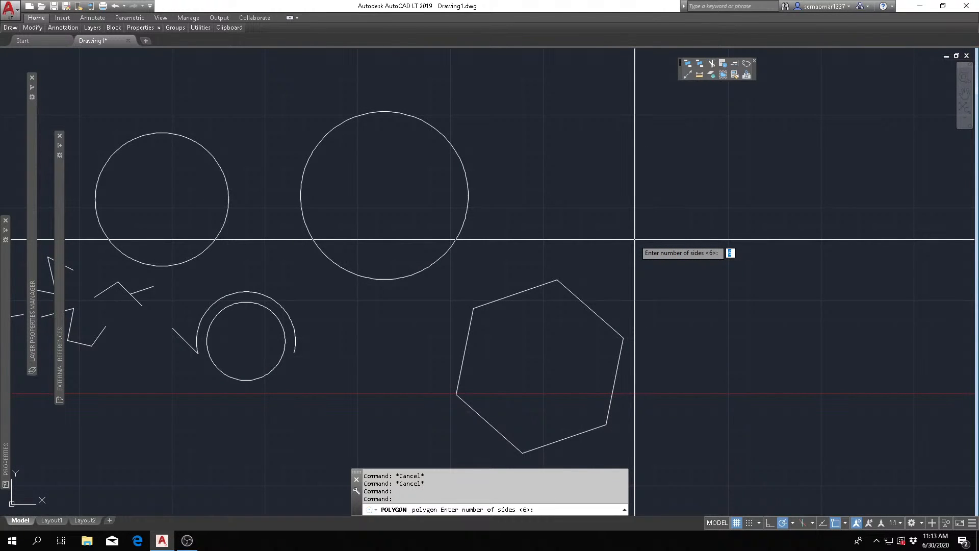
key("Return")
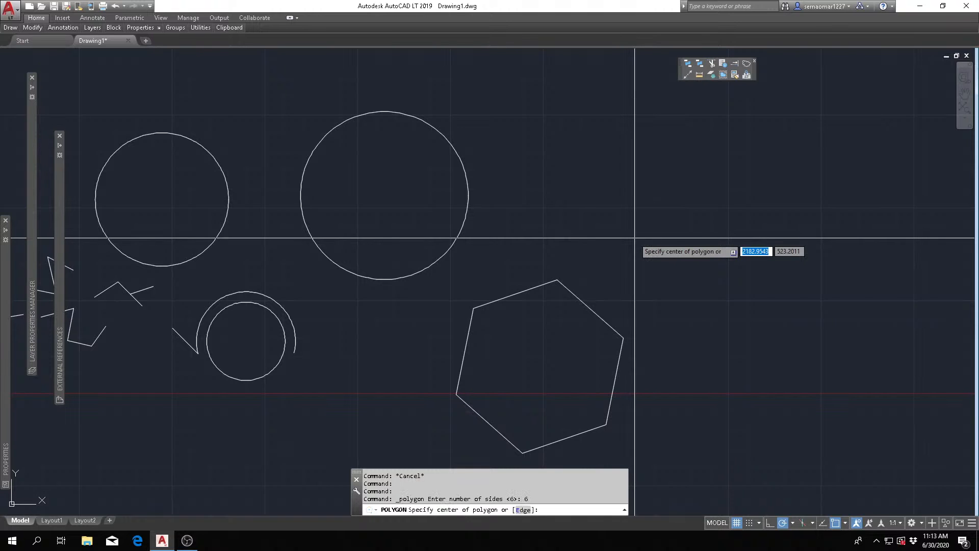
left_click(639, 190)
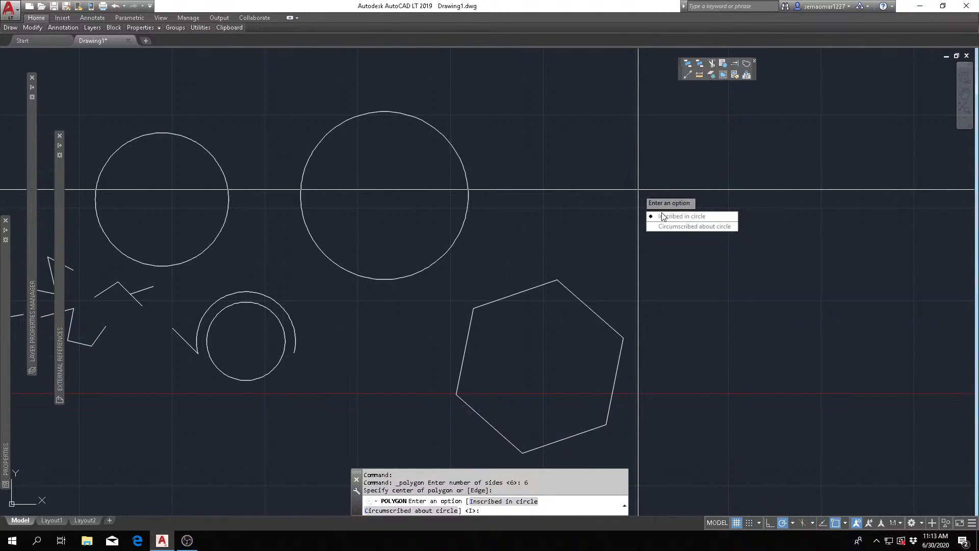
left_click(671, 227)
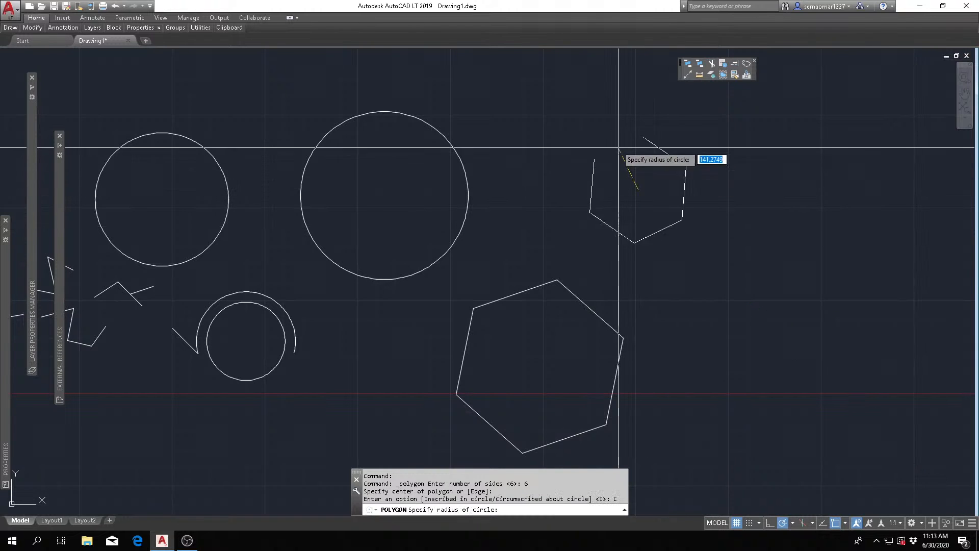
left_click(638, 115)
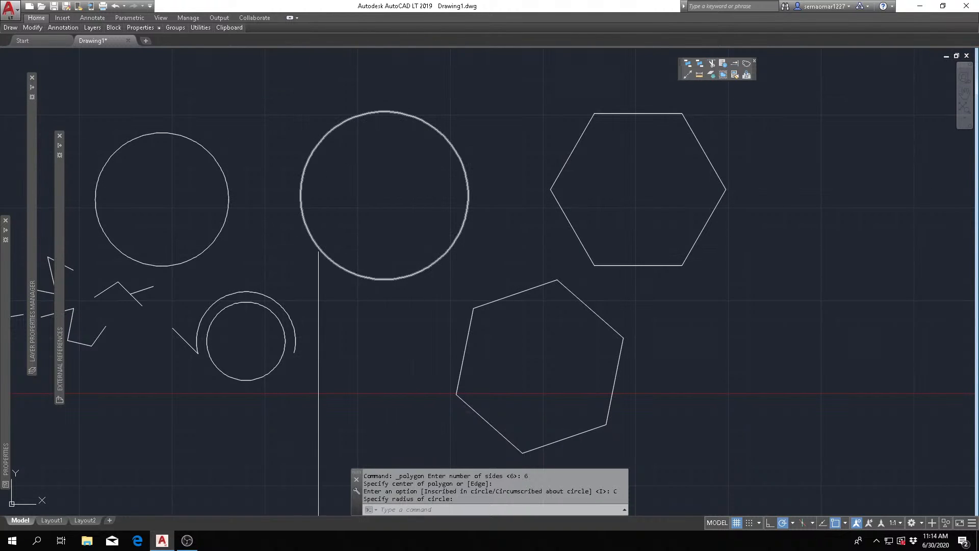
key("Escape")
- Select the largest circle to examine its grips, and clear the selection
left_click(341, 124)
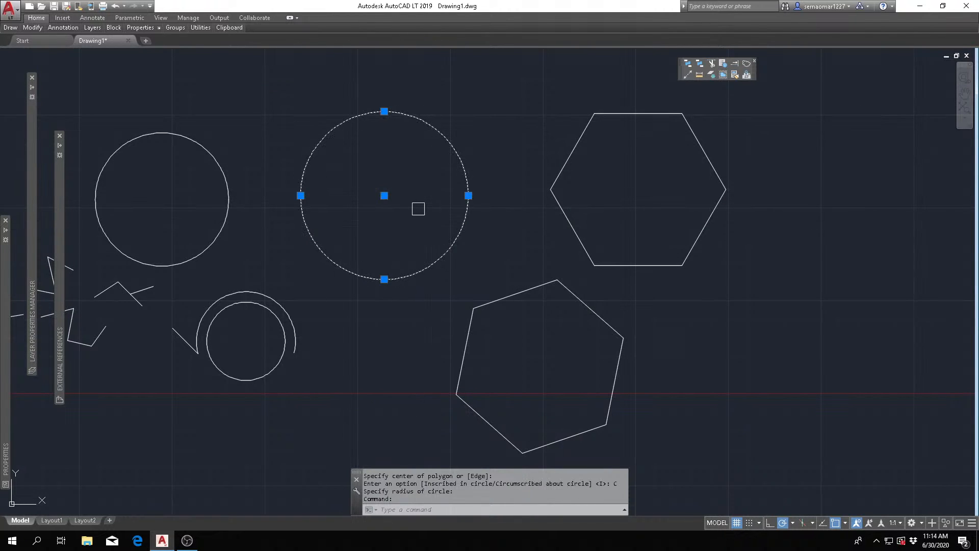
key("Escape")
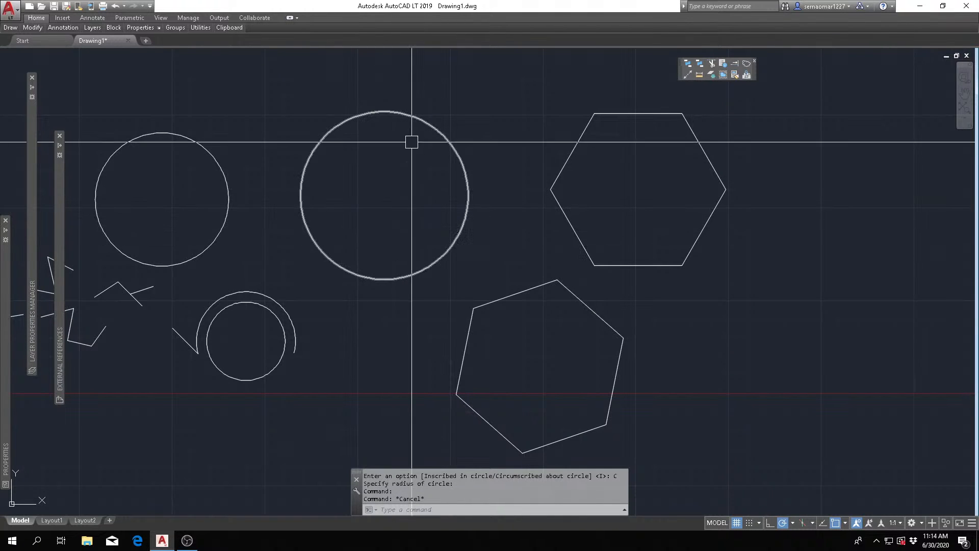
key("Escape")
- Draw a six-sided polygon inscribed in the largest circle, centred on it with one vertex at its top quadrant
mouse_move(13, 31)
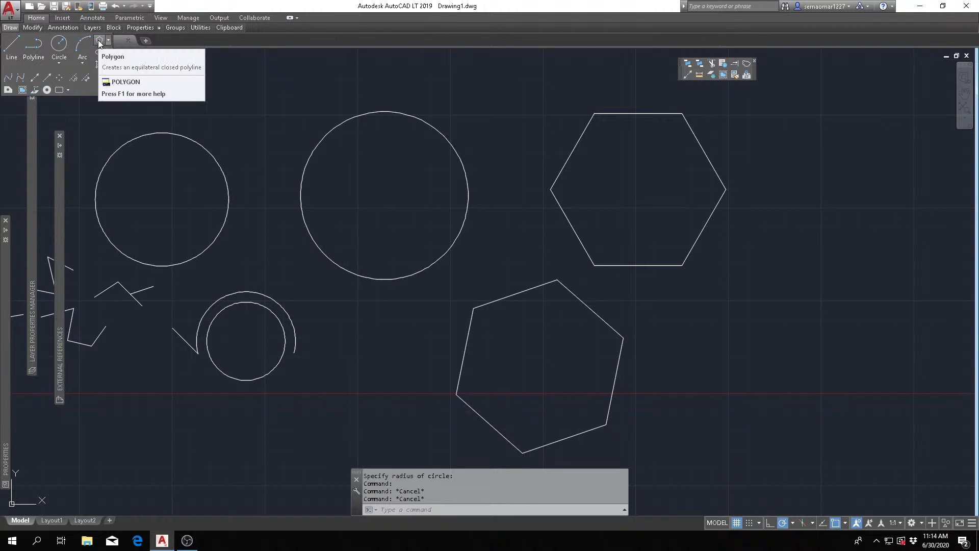
left_click(99, 42)
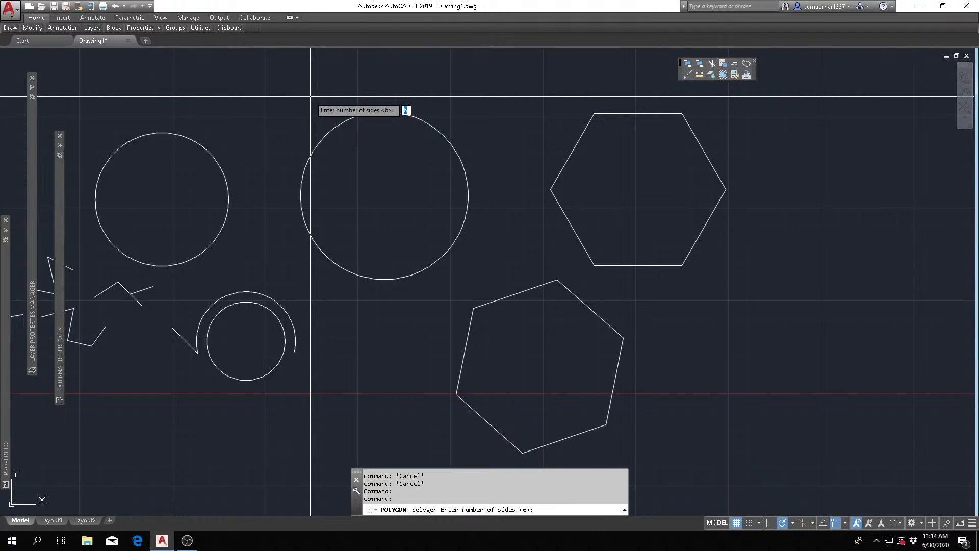
key("Return")
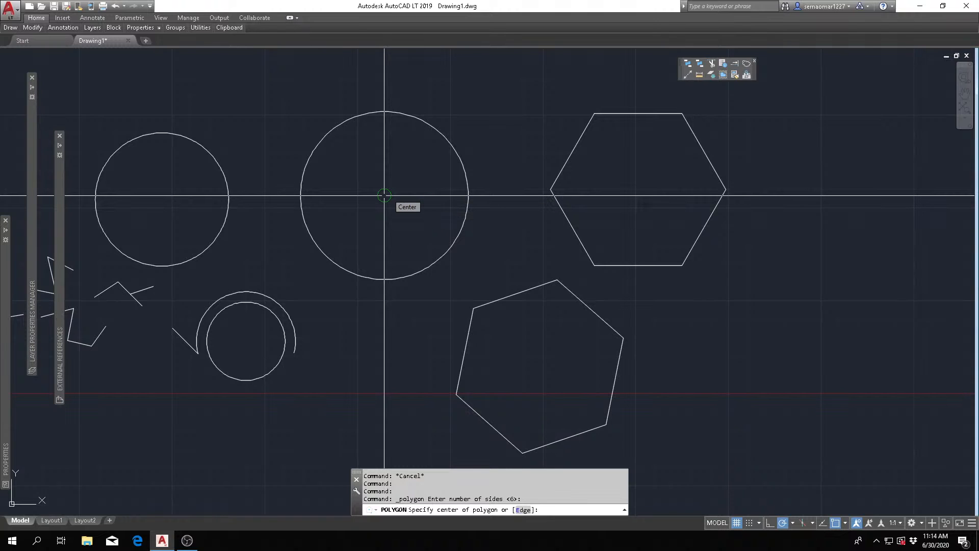
left_click(384, 195)
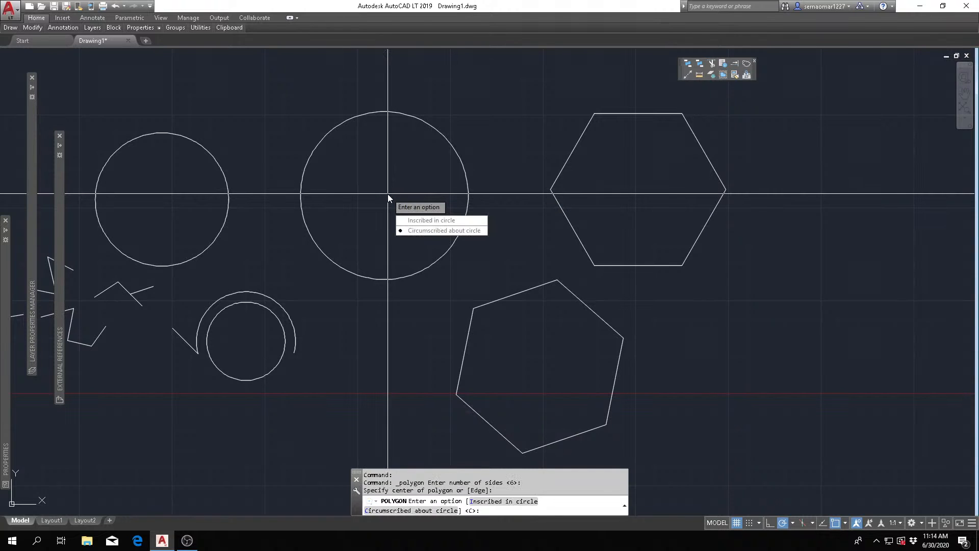
left_click(431, 219)
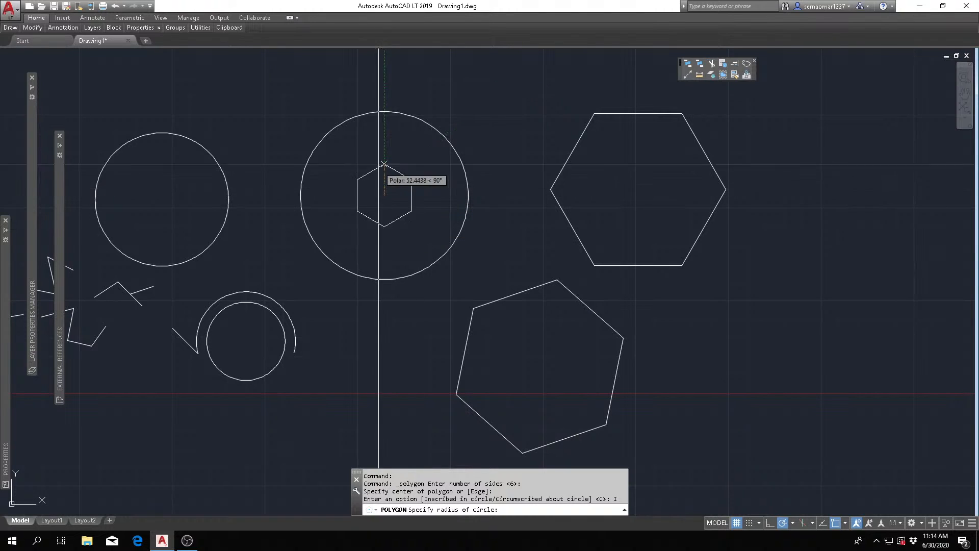
left_click(384, 111)
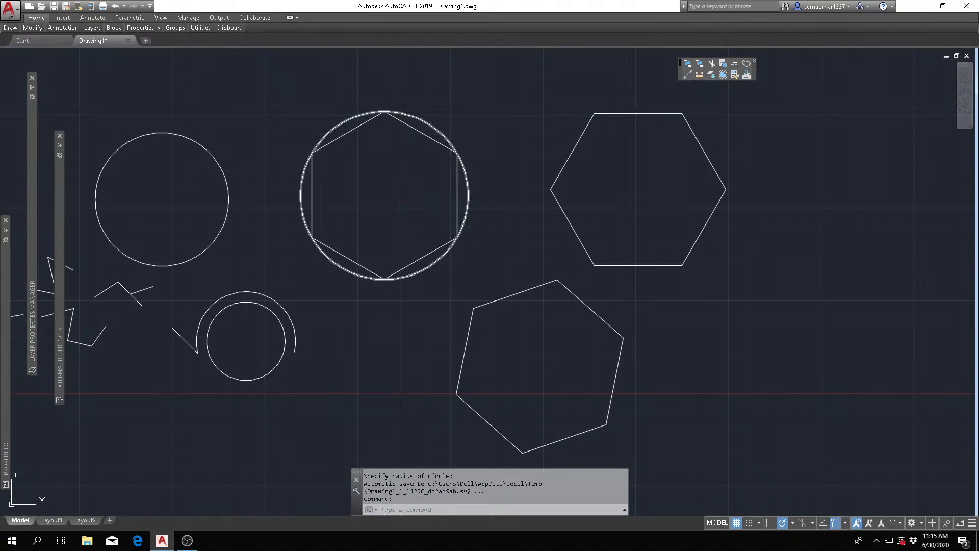
- Draw a six-sided polygon circumscribed about the largest circle, centred on it with its horizontal top edge touching the top quadrant
mouse_move(10, 29)
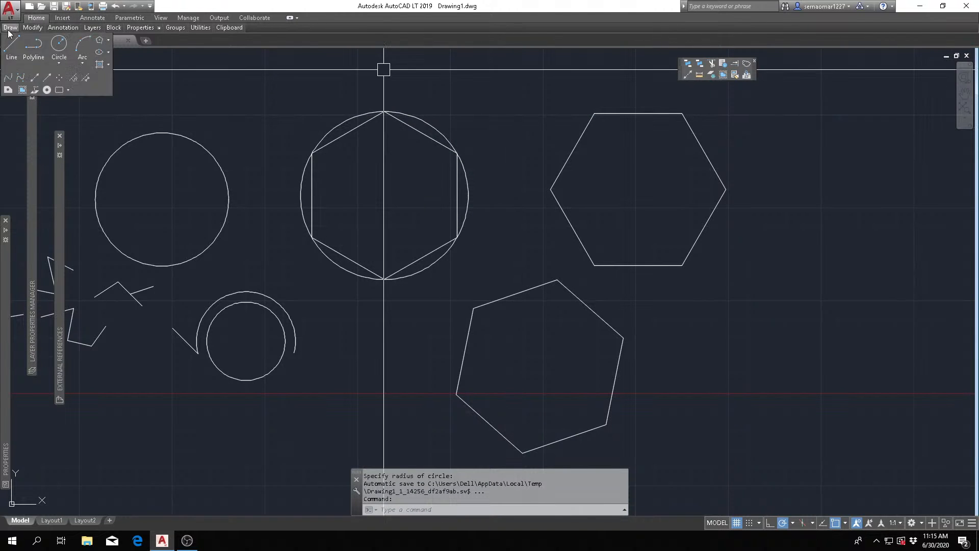
left_click(99, 42)
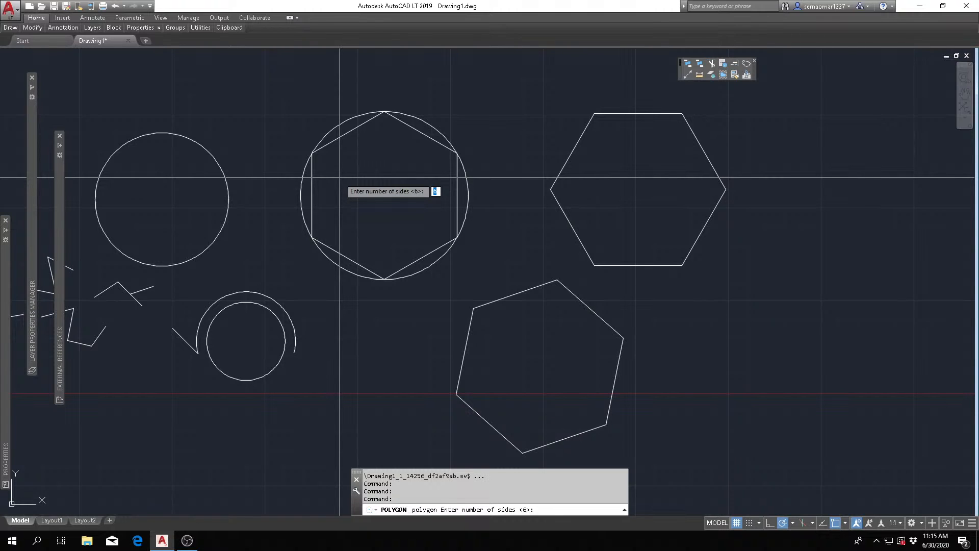
key("Return")
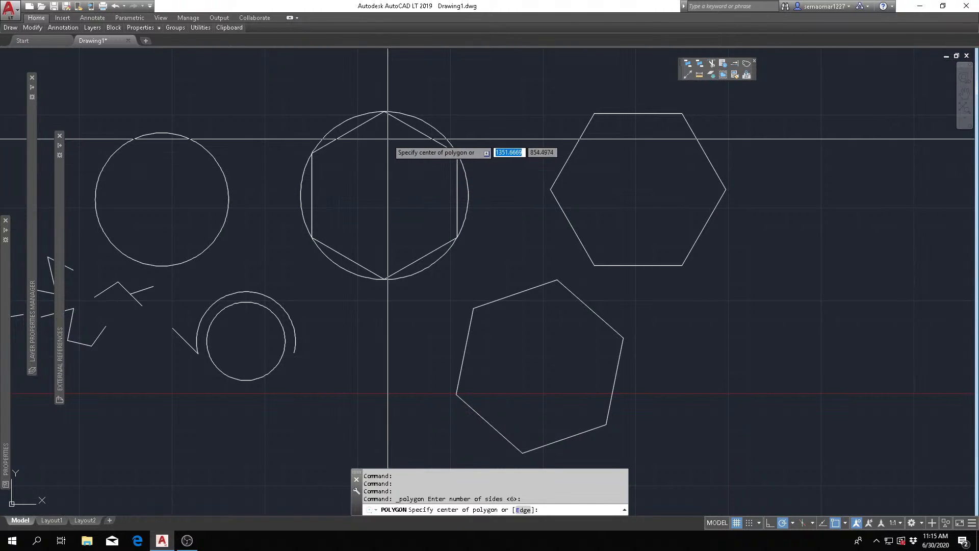
left_click(384, 196)
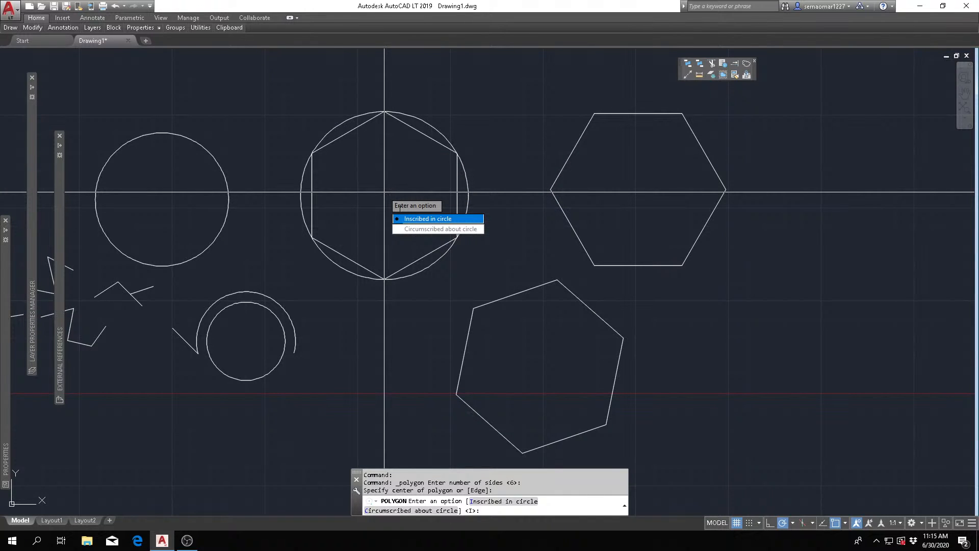
left_click(417, 229)
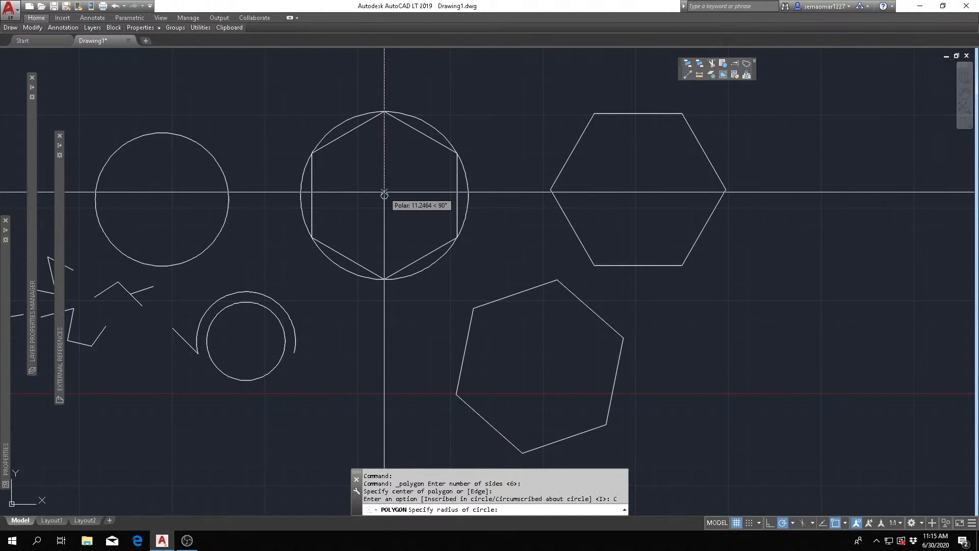
left_click(383, 114)
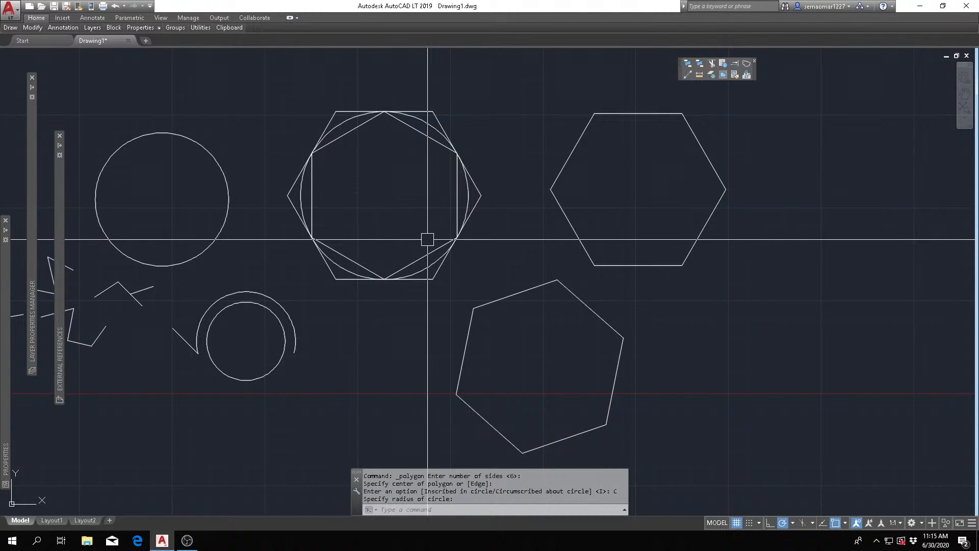
- Select the inscribed and circumscribed hexagons around the largest circle to compare their grips, and clear the selection
left_click(410, 130)
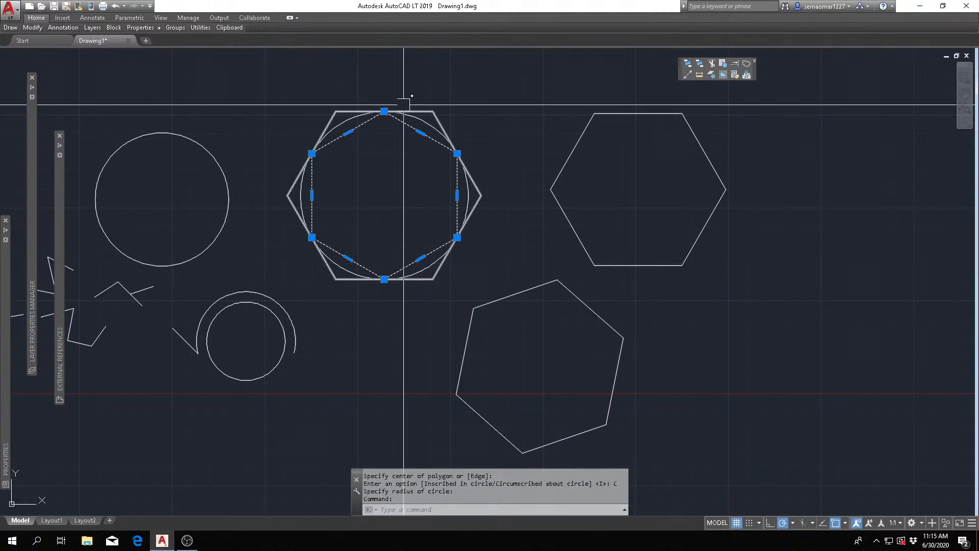
left_click(415, 111)
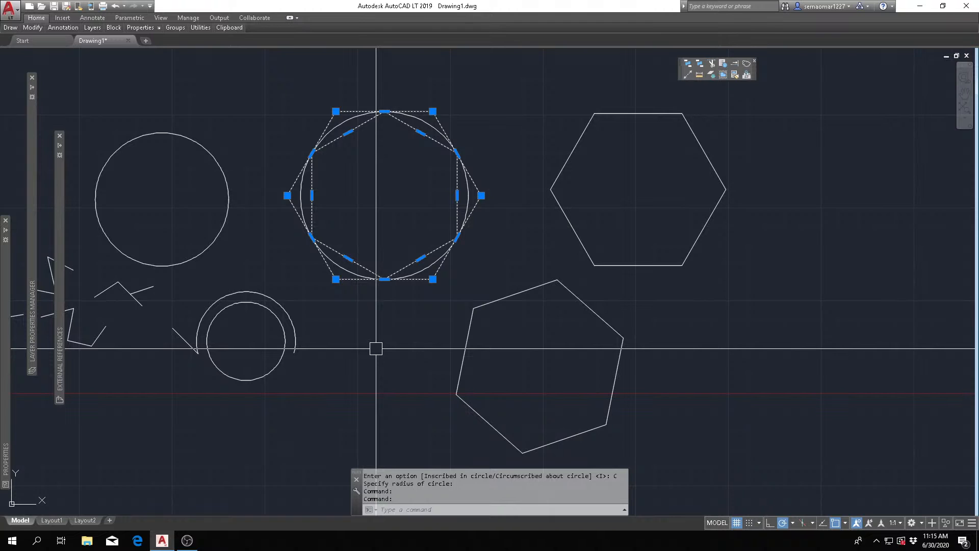
key("Escape")
key("Escape")
key("Escape")
key("Escape")
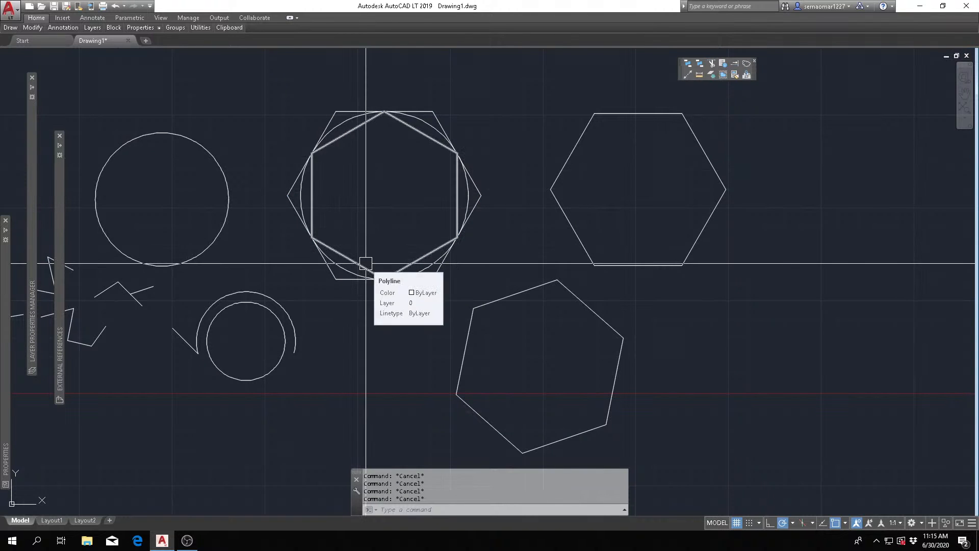
- Draw a vertical construction line through two points just to the right of the upper-right hexagon, and end the command
mouse_move(37, 29)
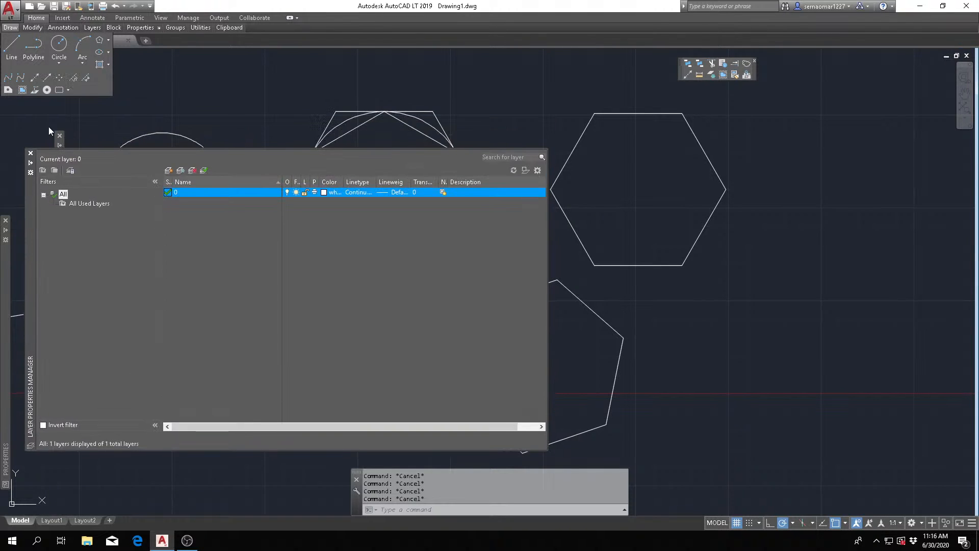
left_click(35, 82)
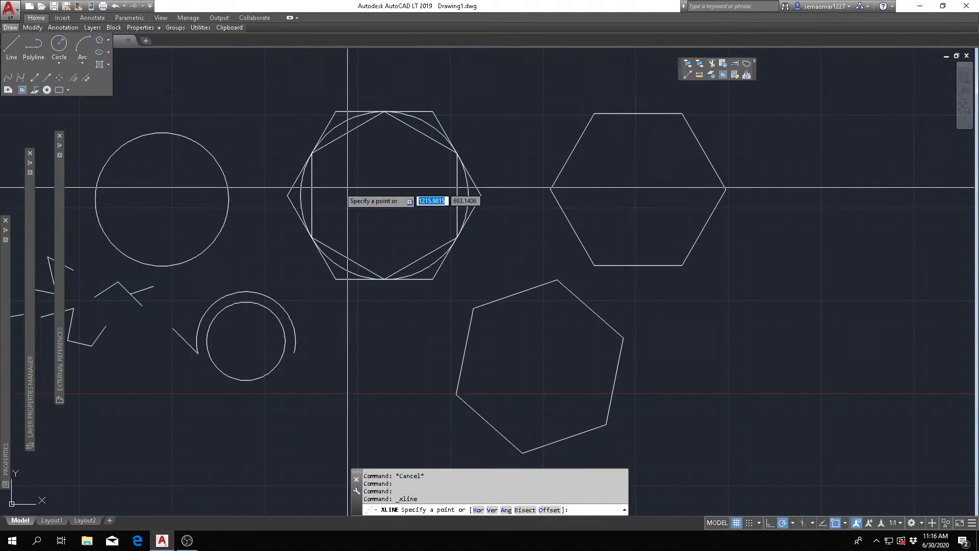
scroll(334, 201, "down", 4)
mouse_move(538, 189)
middle_mouse_down()
mouse_move(479, 247)
mouse_move(455, 239)
middle_mouse_up()
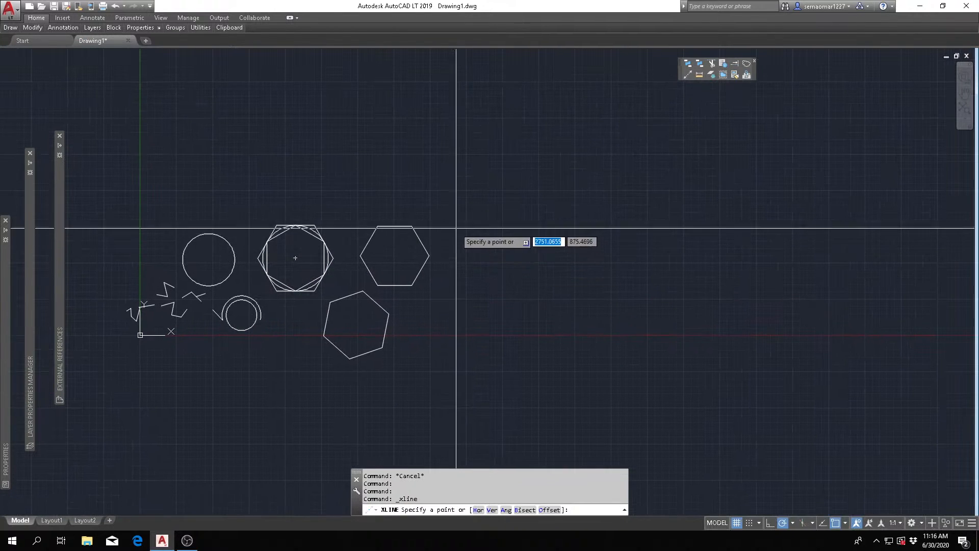
left_click(448, 174)
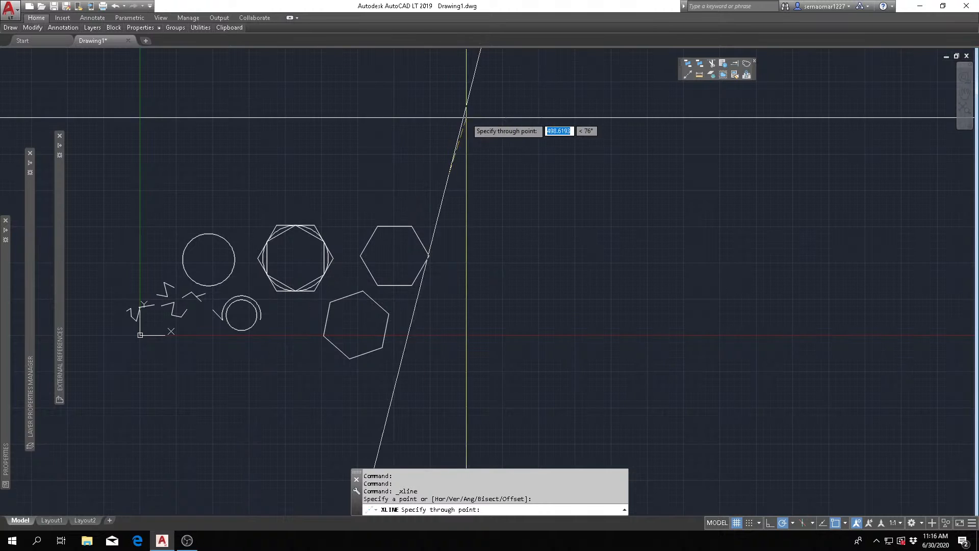
left_click(449, 109)
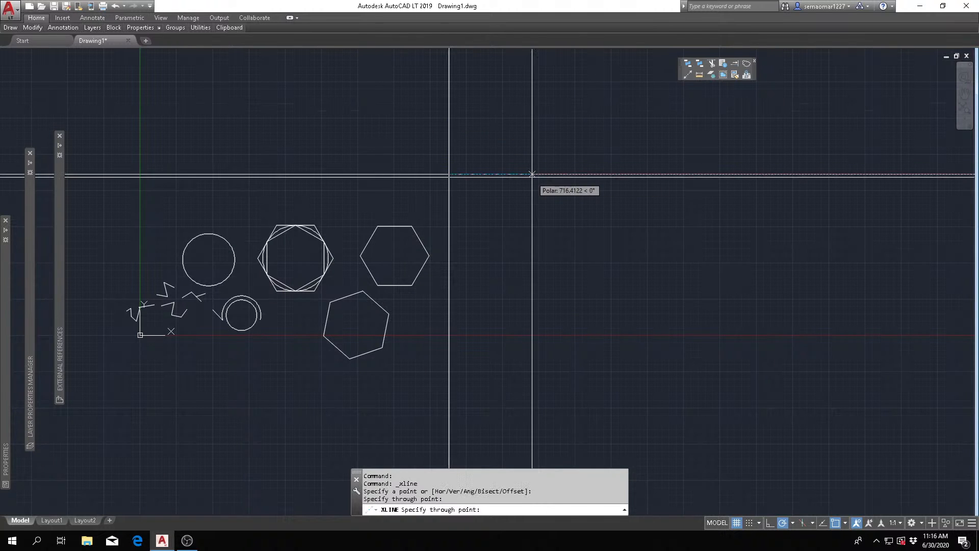
key("Escape")
key("Escape")
key("Escape")
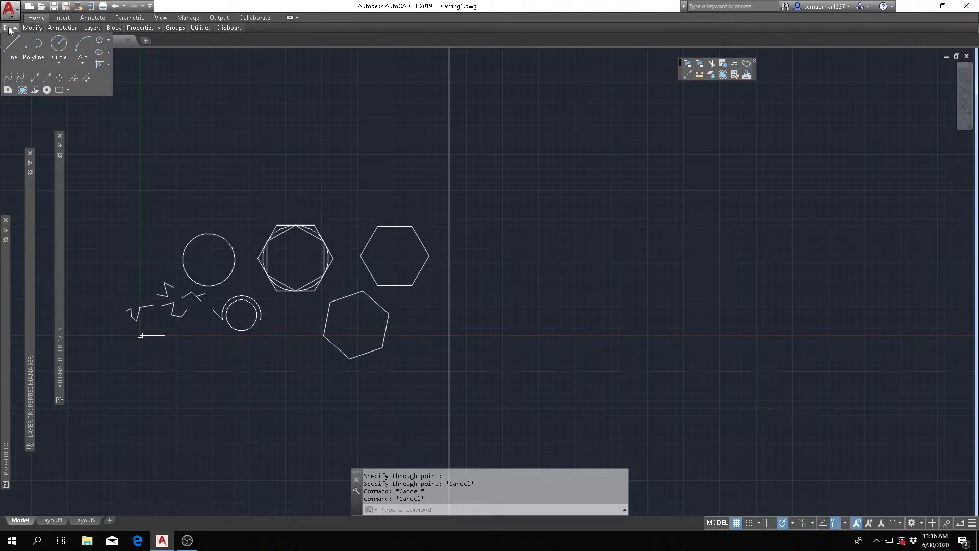
left_click(48, 78)
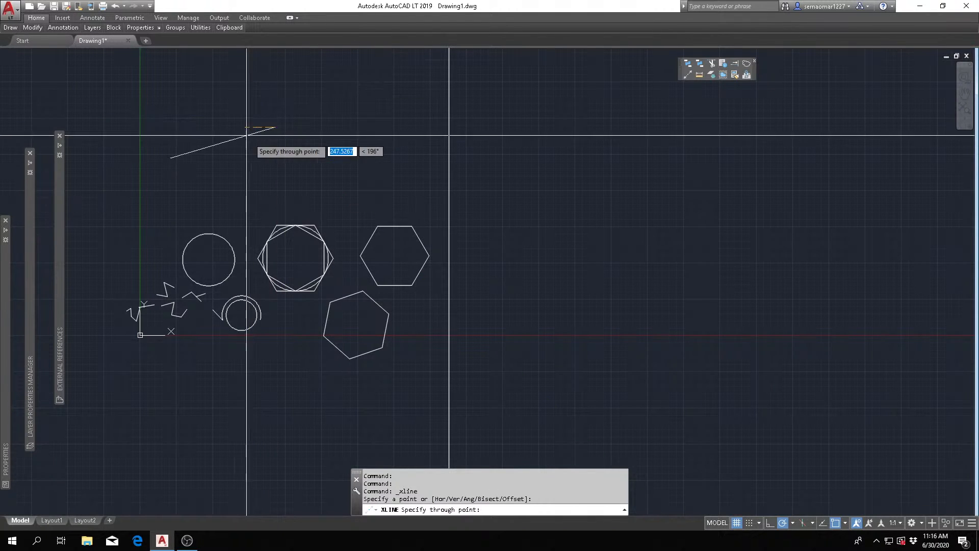
key("Escape")
key("Escape")
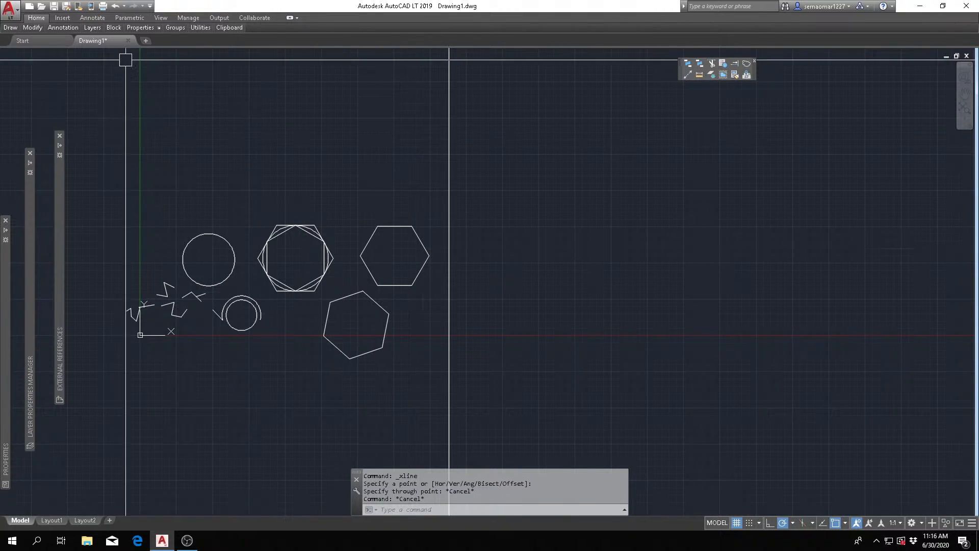
mouse_move(26, 30)
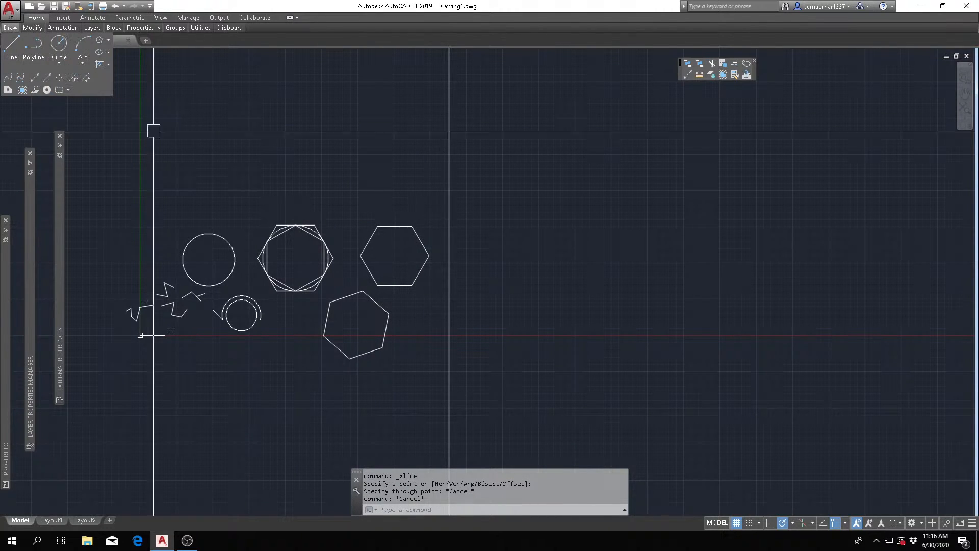
key("Escape")
key("Escape")
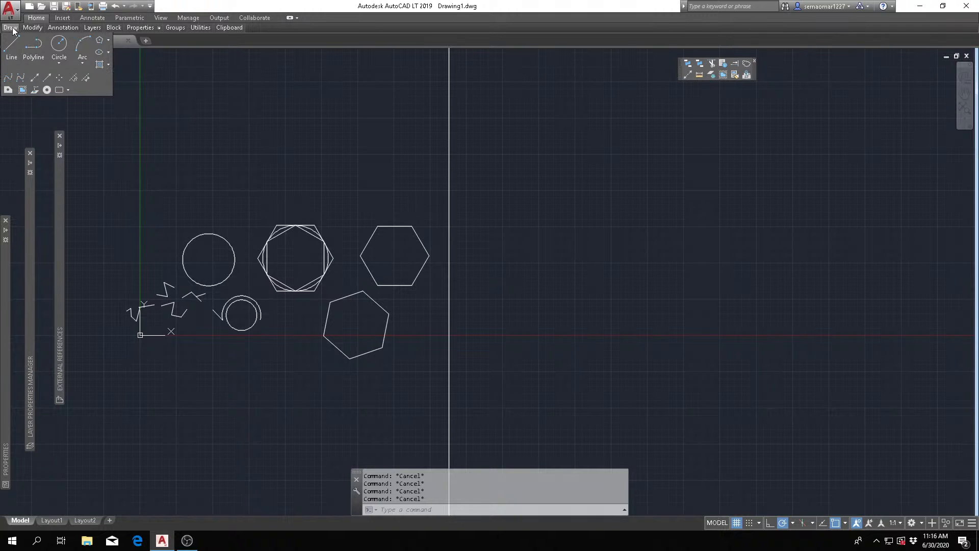
- Draw a horizontal construction line above the circles and hexagons using the Hor option, and end the command
left_click(36, 80)
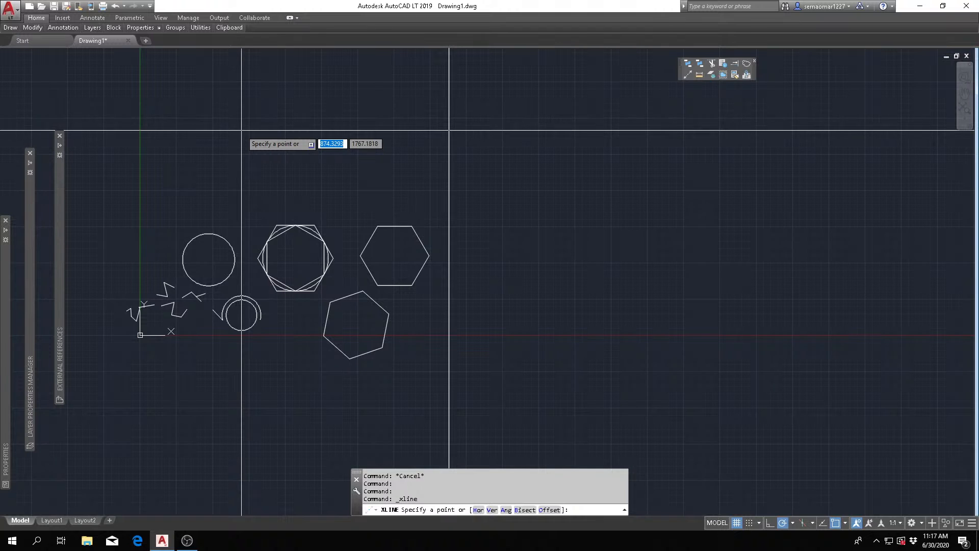
type("h")
key("Return")
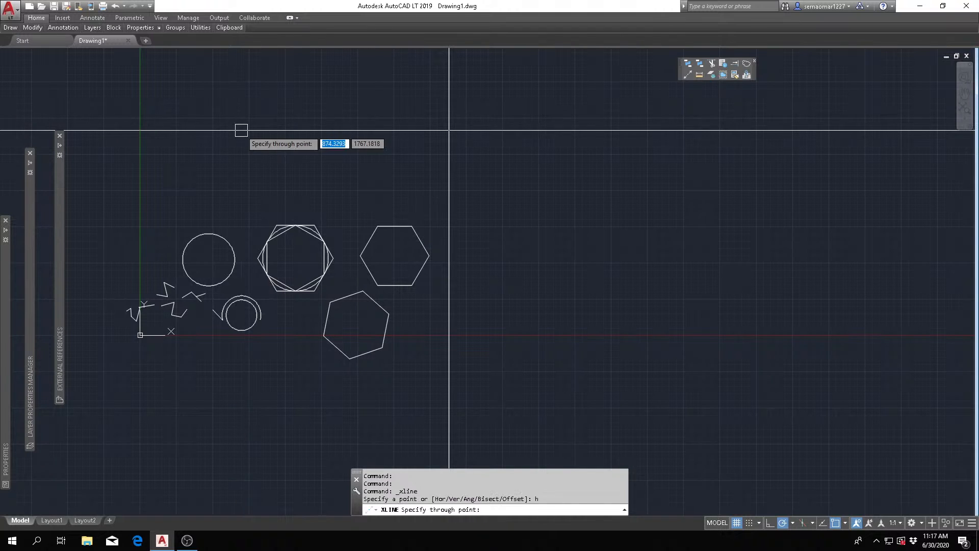
left_click(276, 135)
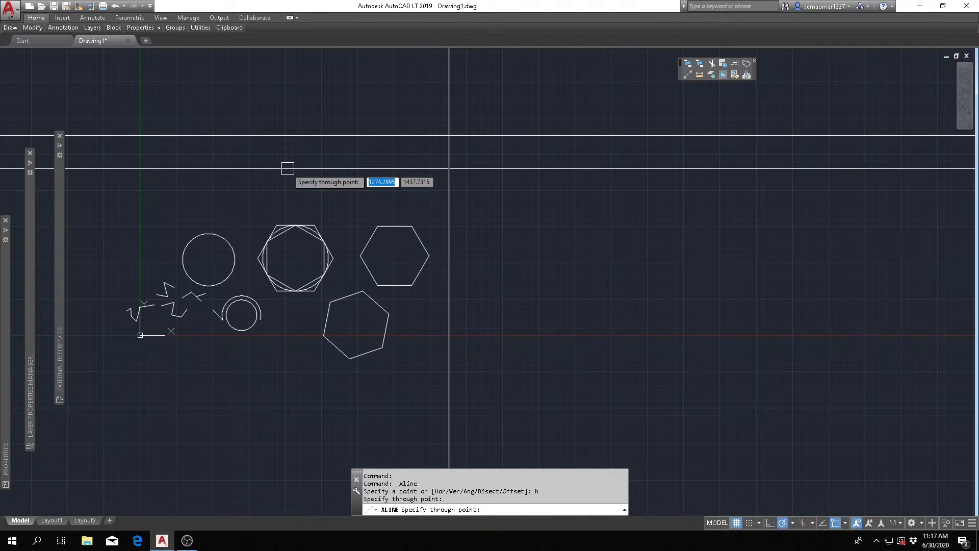
key("Escape")
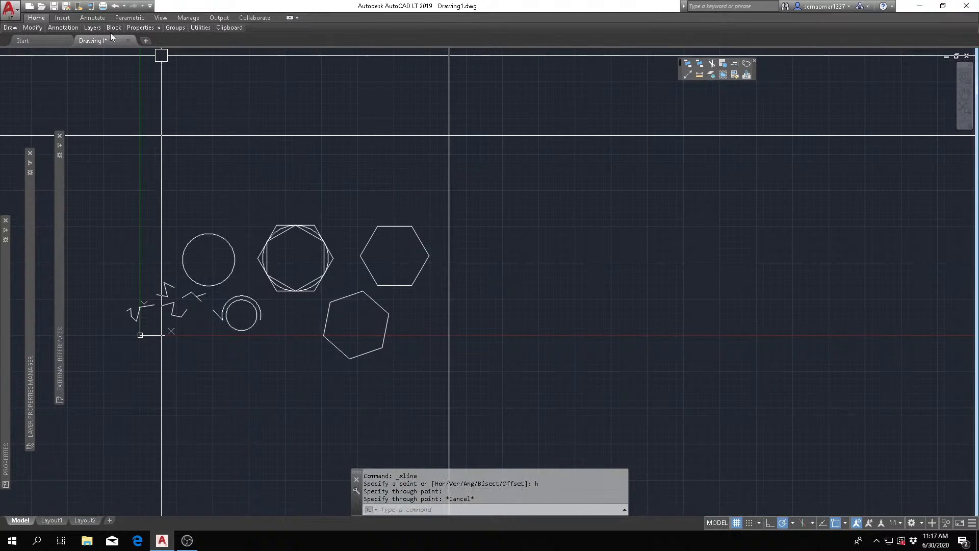
- Draw six vertical construction lines spaced to the right of the existing one using the Ver option, and end the command
mouse_move(11, 28)
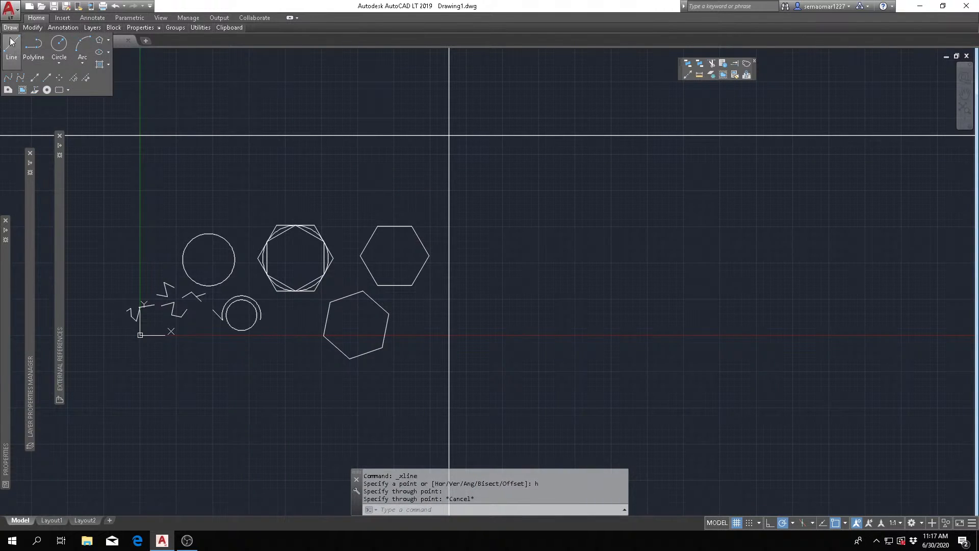
left_click(34, 79)
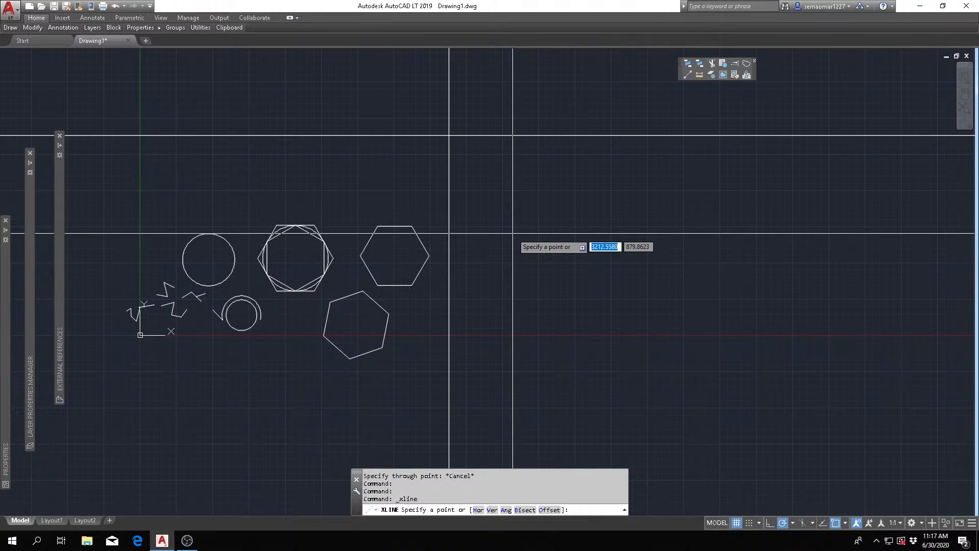
type("v")
key("Return")
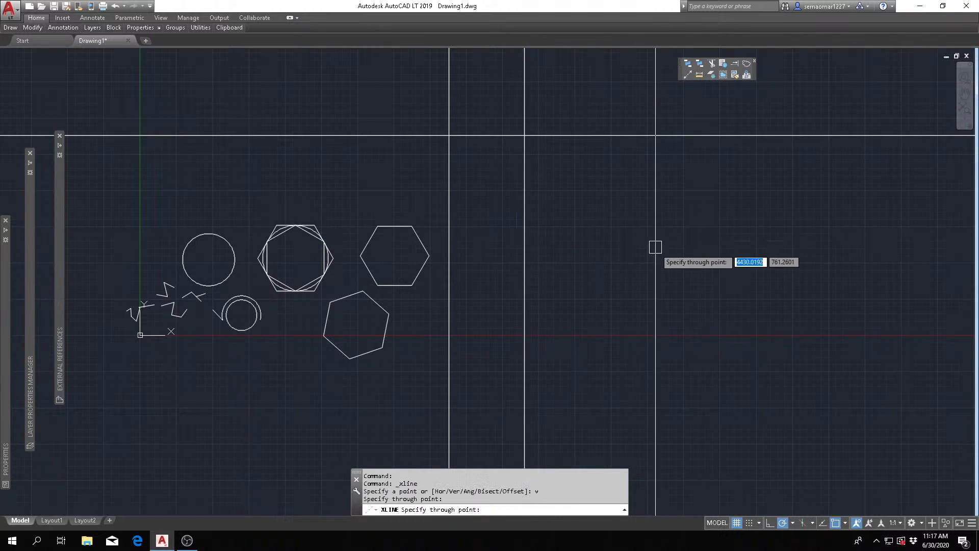
left_click(603, 238)
left_click(744, 235)
left_click(789, 220)
left_click(702, 186)
left_click(661, 206)
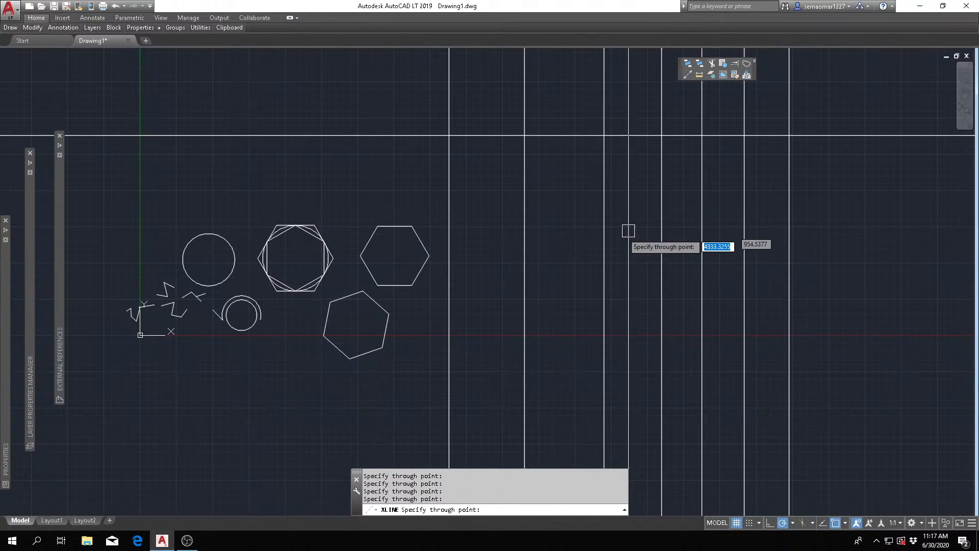
key("Escape")
key("Escape")
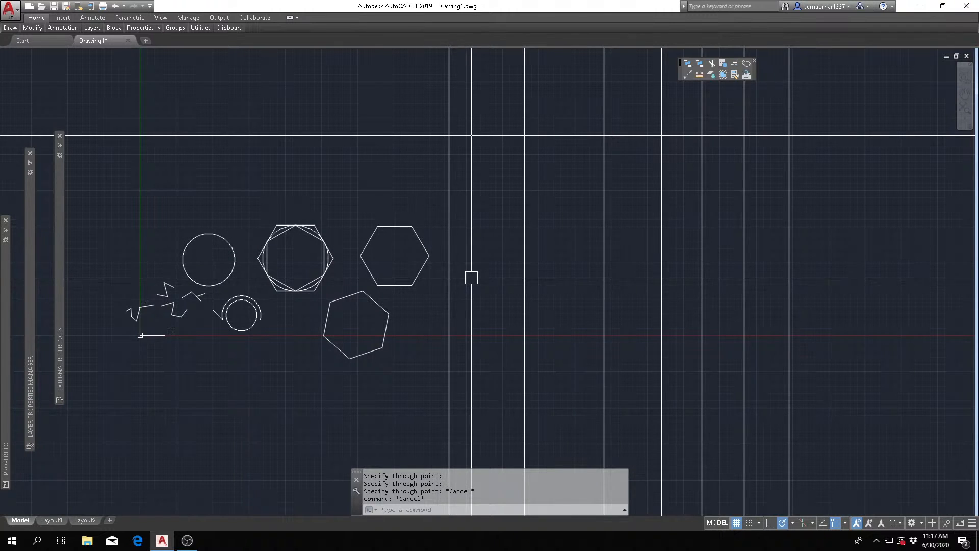
mouse_move(5, 27)
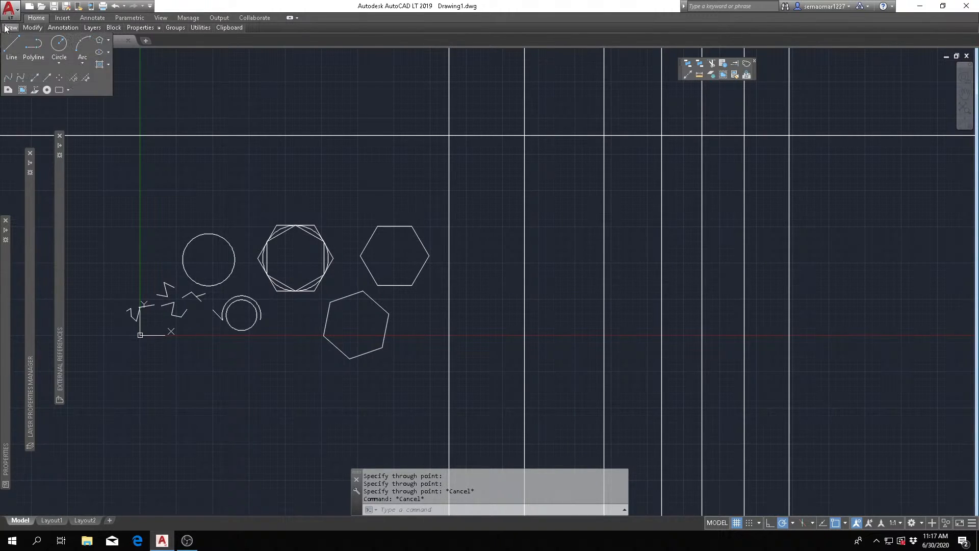
left_click(33, 80)
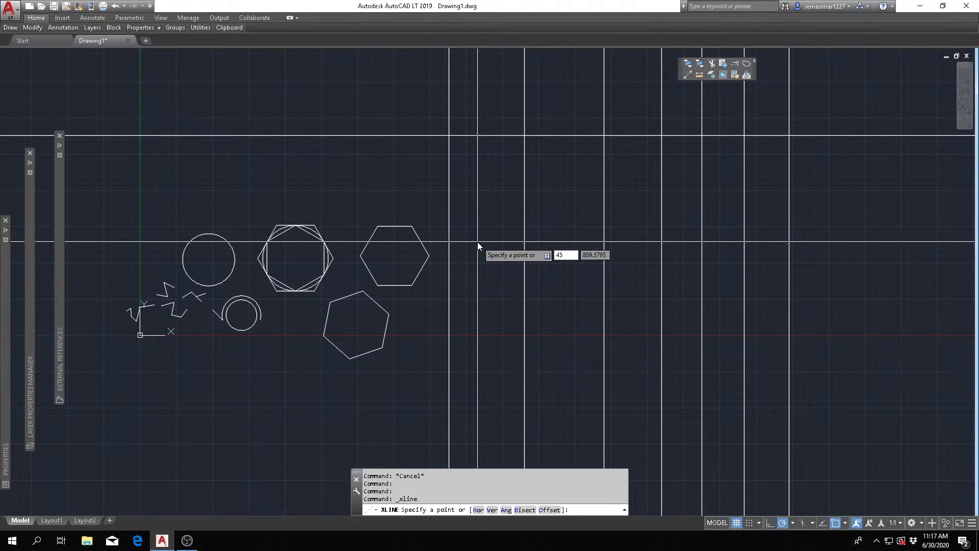
key("Return")
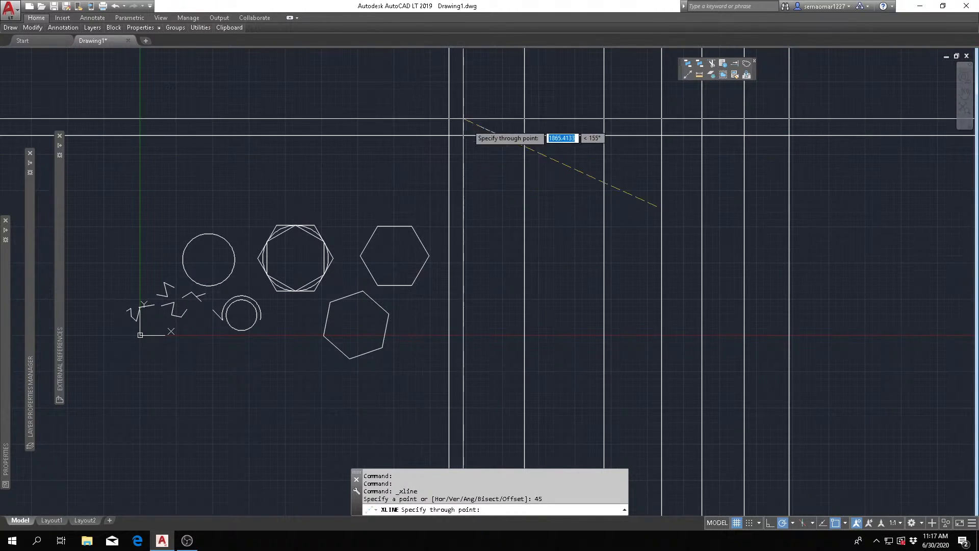
key("Escape")
key("Escape")
key("Escape")
mouse_move(11, 28)
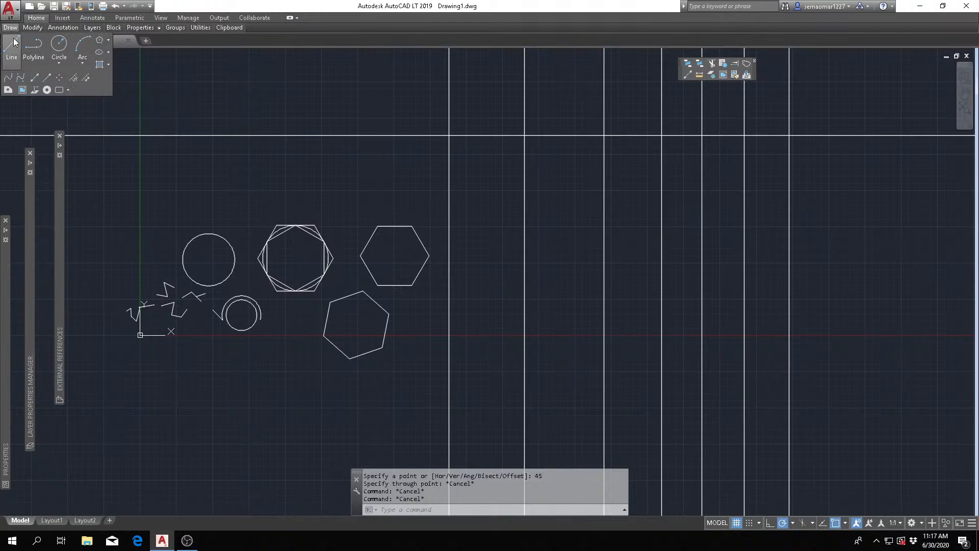
left_click(35, 79)
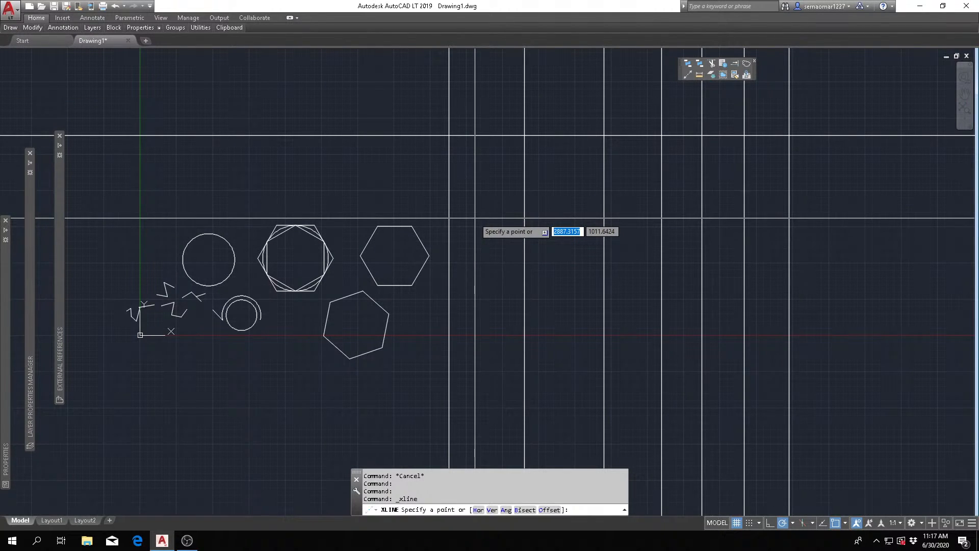
type("45")
key("Return")
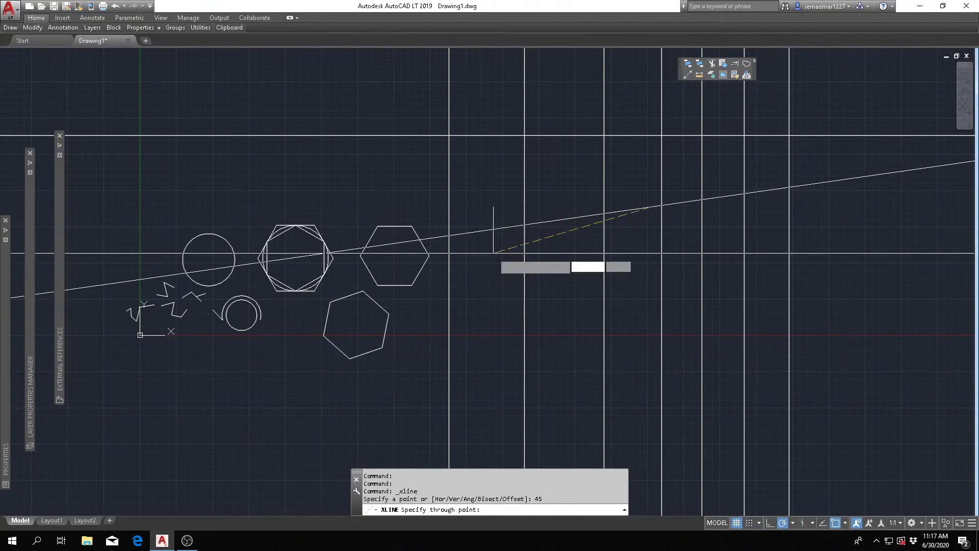
key("Escape")
key("Escape")
key("Escape")
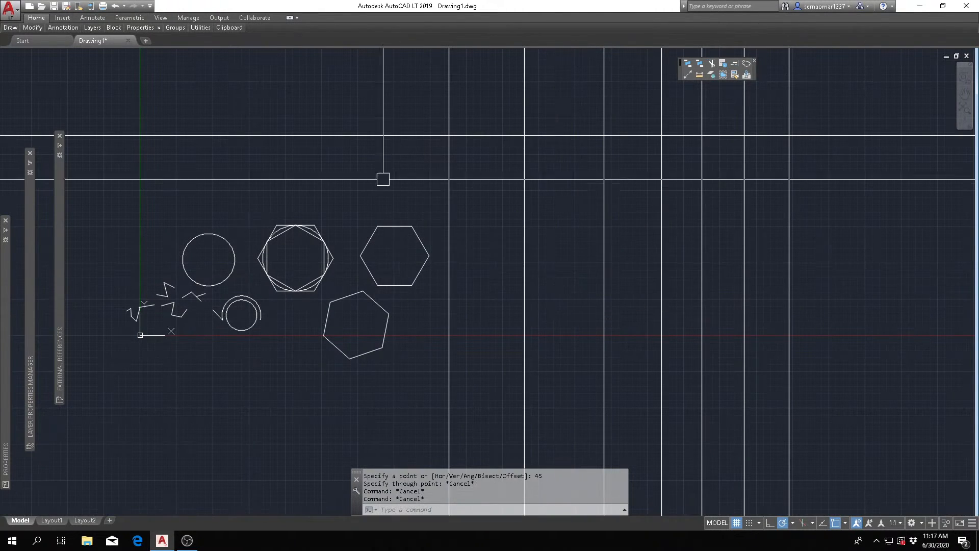
- Try the construction line's Ang option with an angle of 45 degrees, and cancel it before placing a line
mouse_move(11, 29)
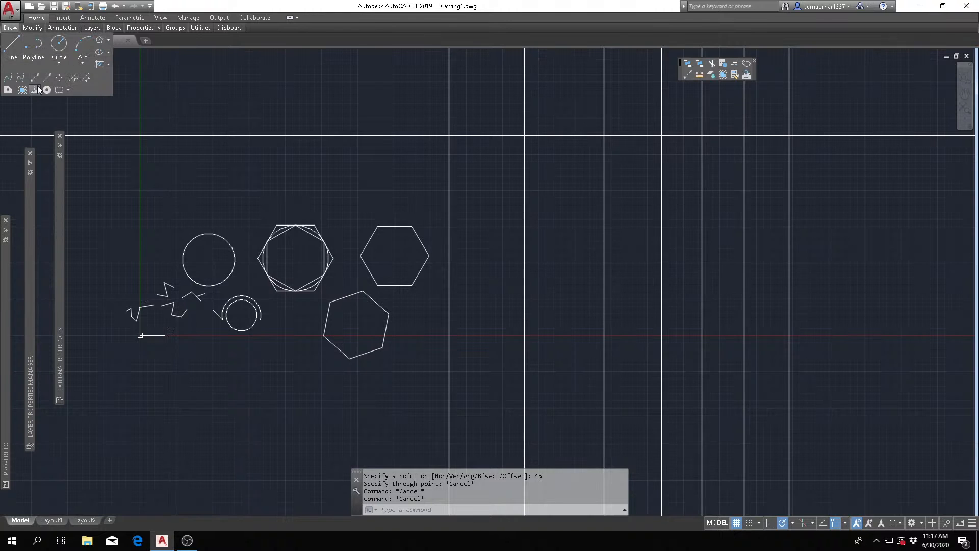
left_click(34, 77)
type("a")
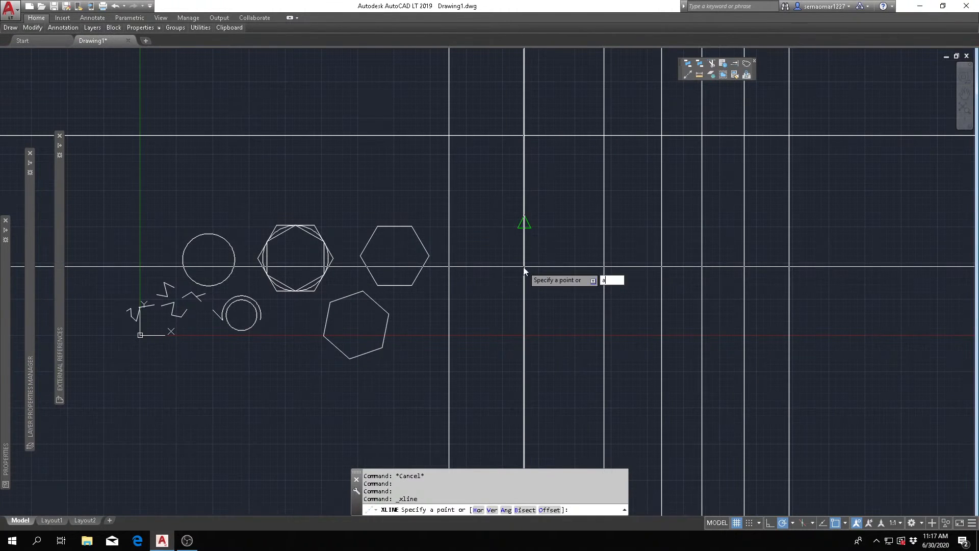
key("Return")
type("45")
key("Return")
key("Escape")
key("Escape")
key("Escape")
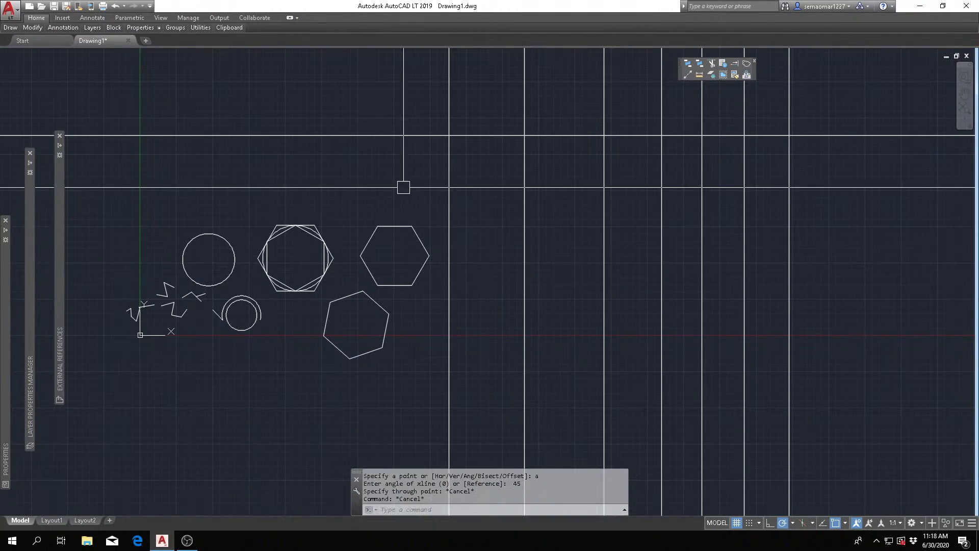
mouse_move(7, 30)
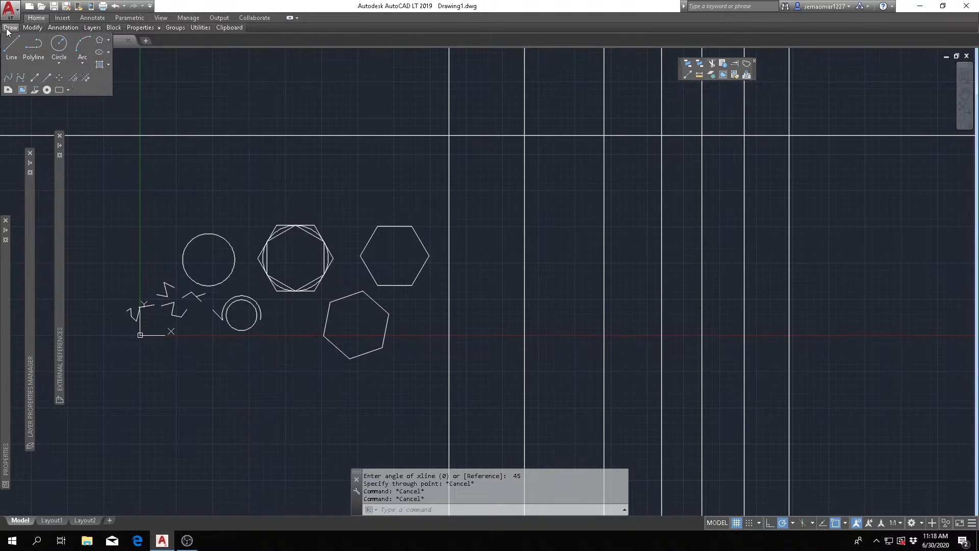
left_click(34, 78)
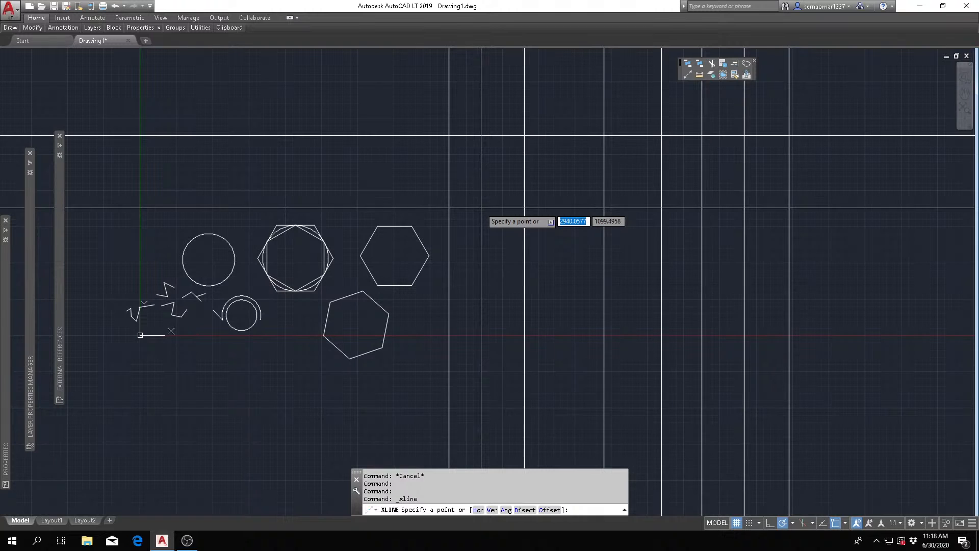
type("a")
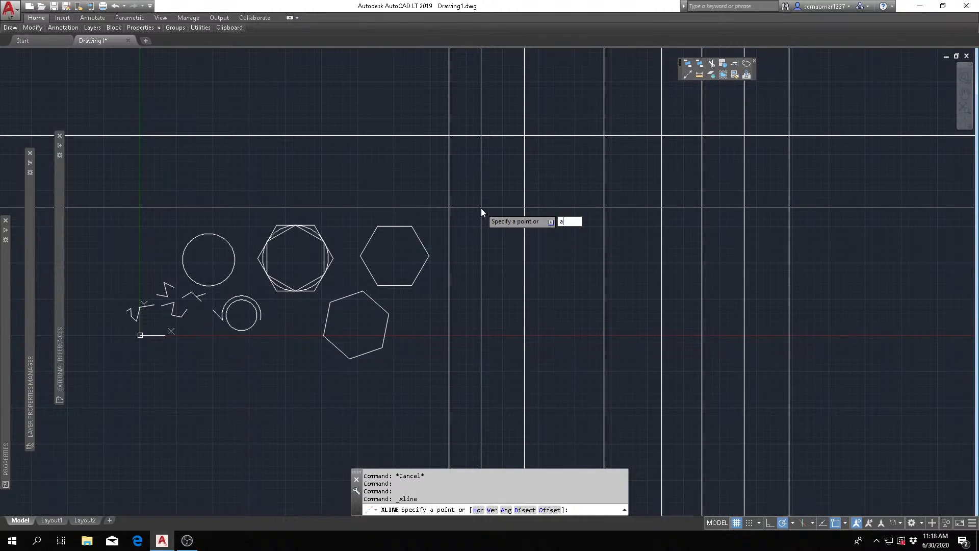
type("45")
key("Return")
key("Escape")
key("Escape")
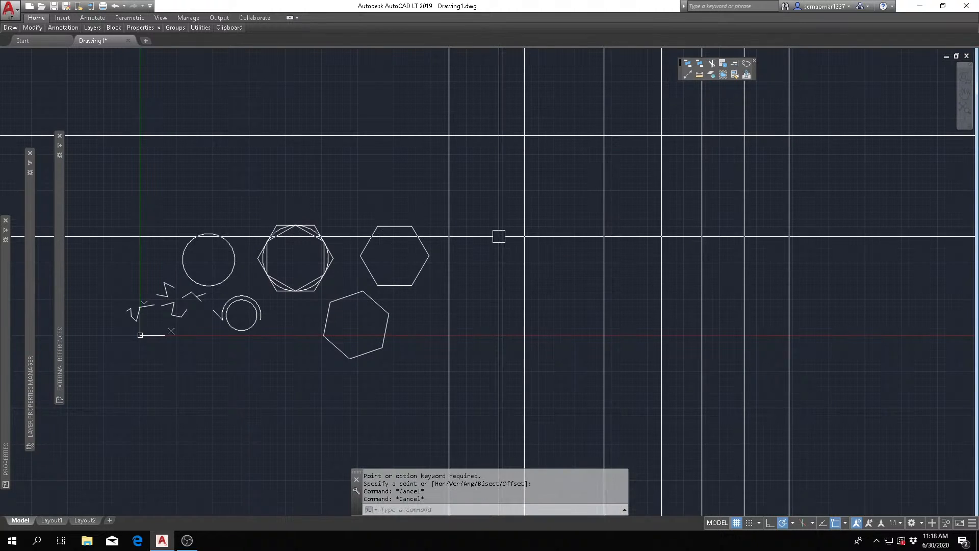
key("Escape")
key("Escape")
- Draw two parallel 45-degree construction lines across the hexagons and the vertical lines using the Ang option, and end the command
mouse_move(11, 31)
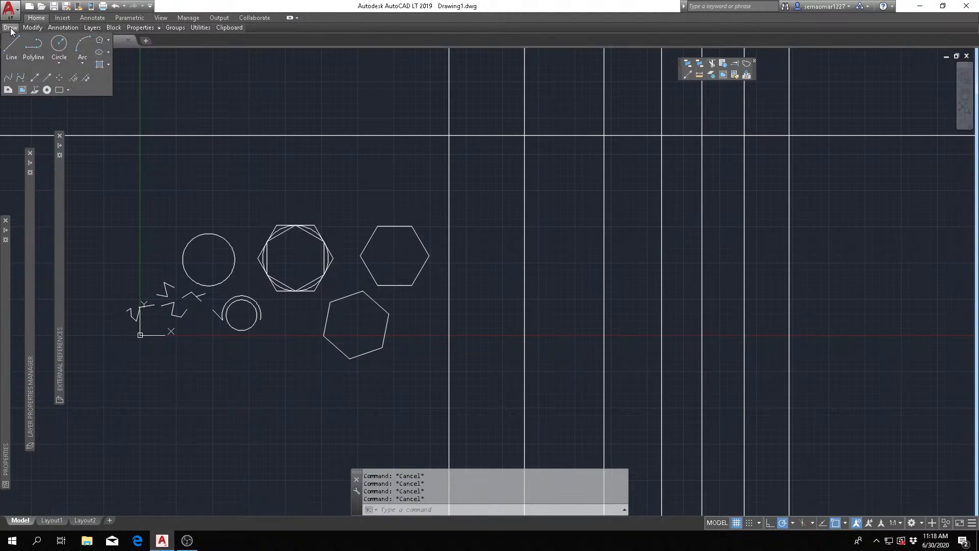
left_click(32, 78)
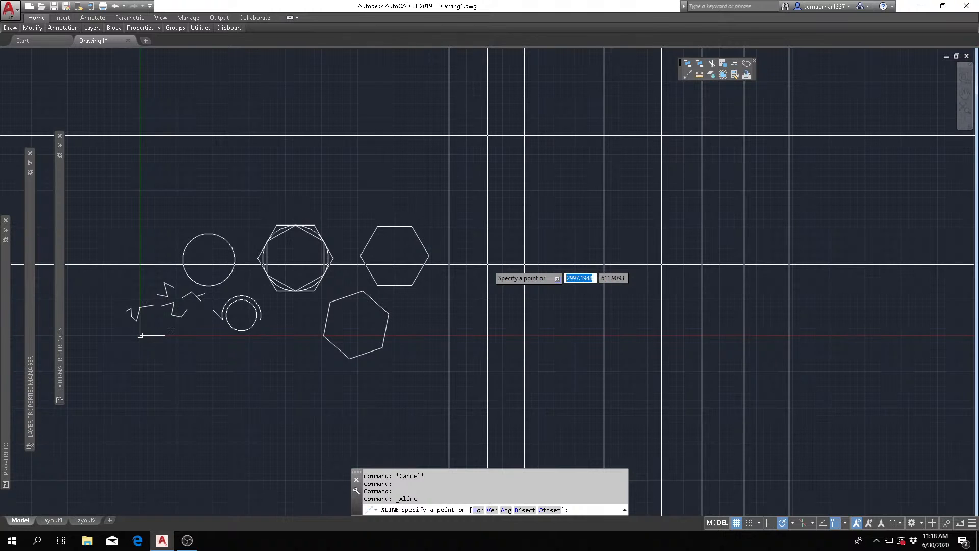
type("a")
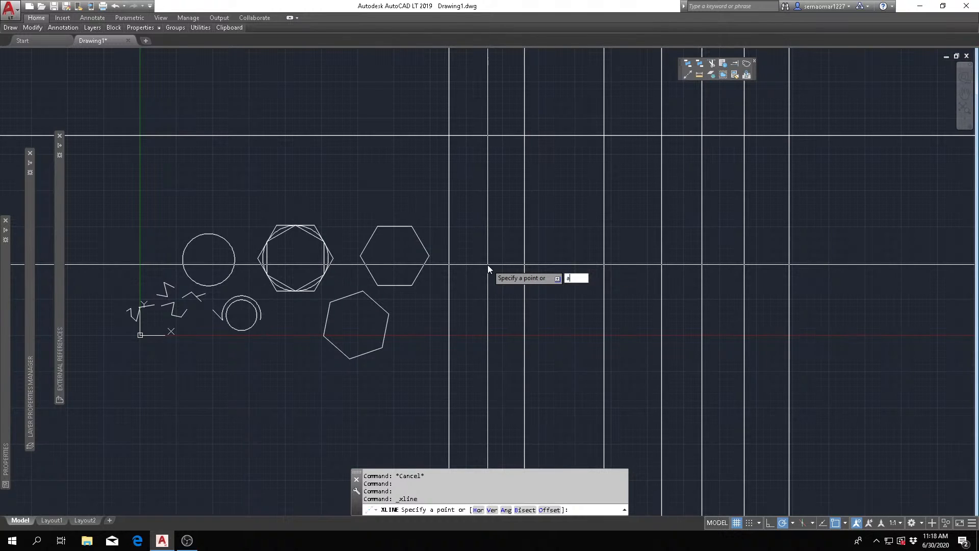
key("Return")
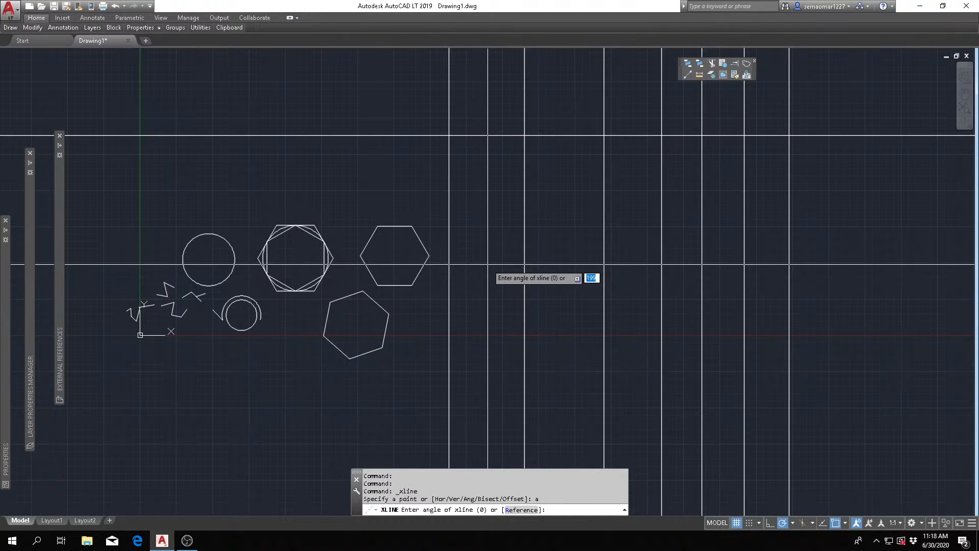
type("45")
key("Return")
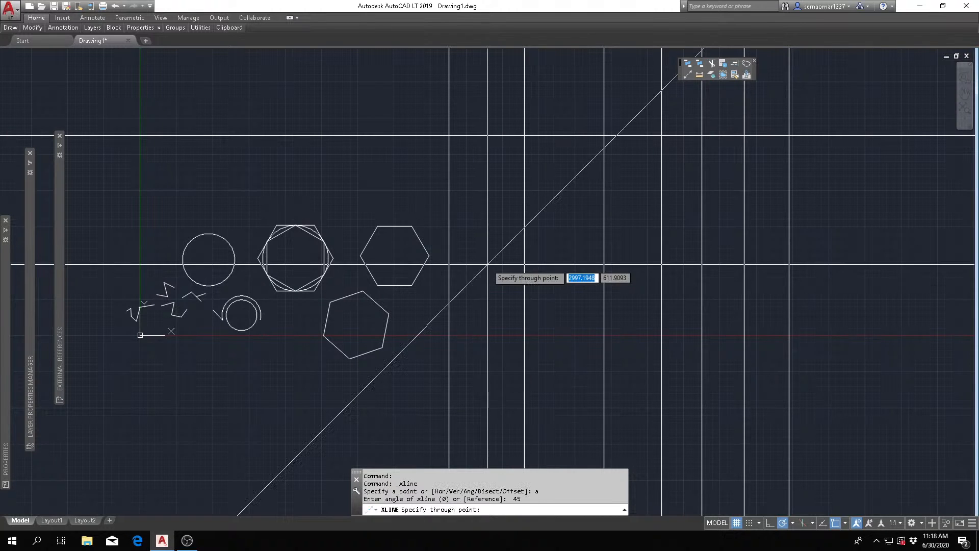
left_click(498, 253)
left_click(451, 171)
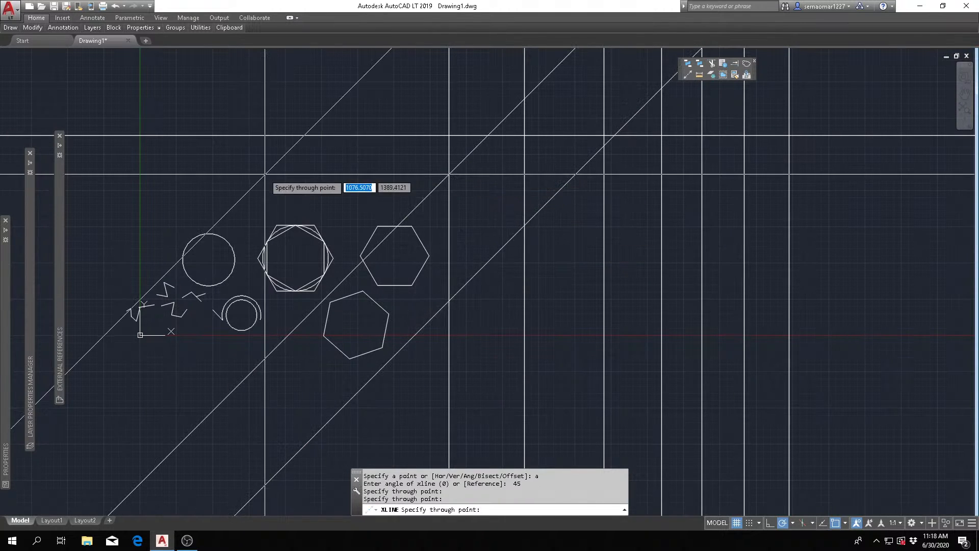
key("Escape")
scroll(438, 195, "down", 1)
scroll(390, 259, "up", 1)
middle_click_drag(396, 260, 510, 277)
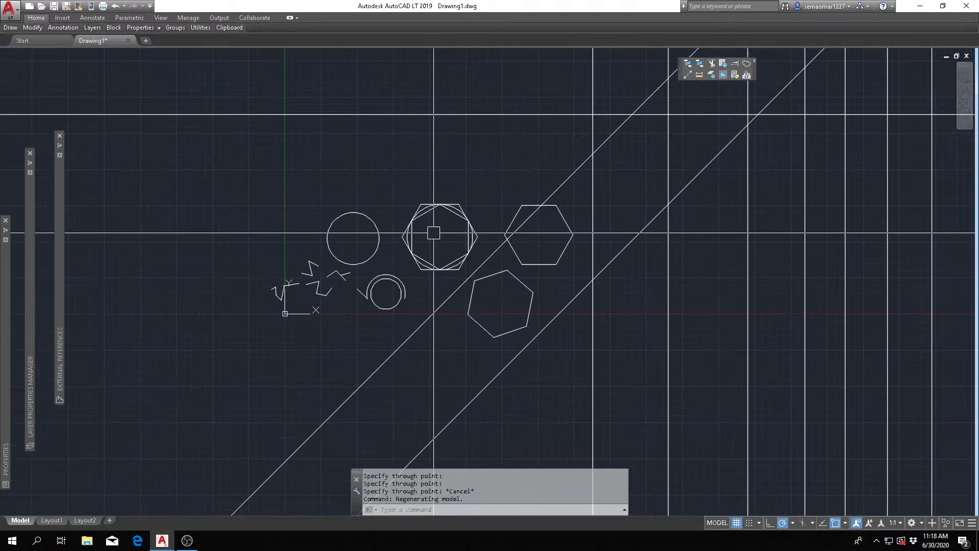
scroll(432, 234, "down", 1)
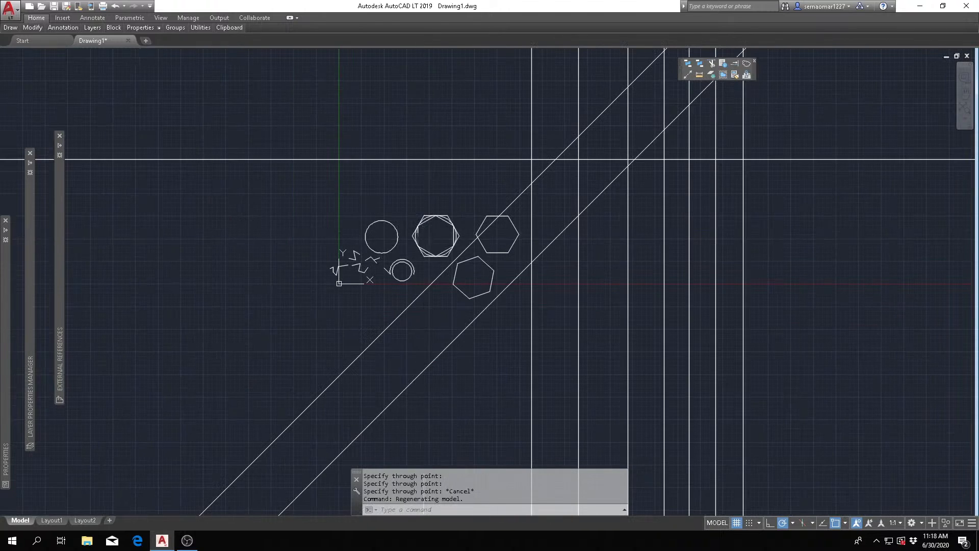
left_click(7, 29)
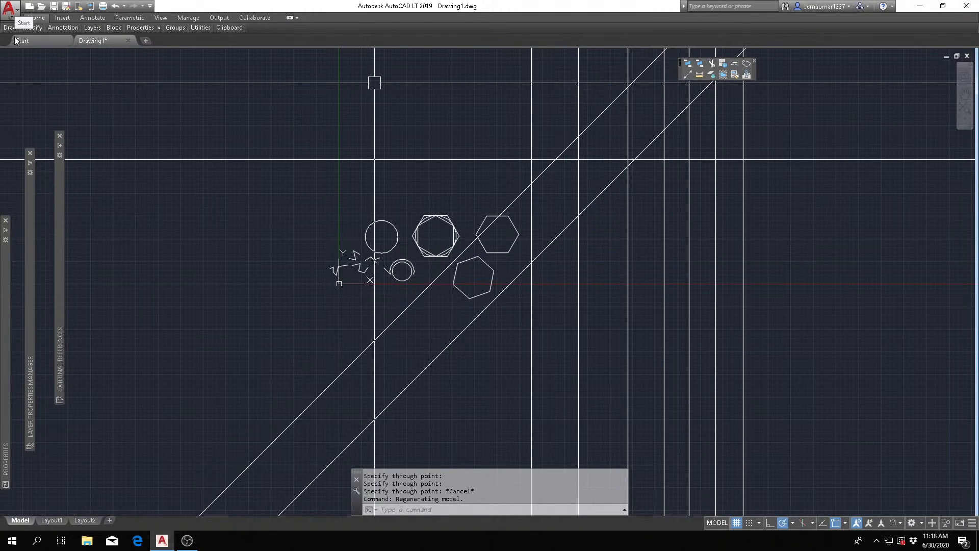
- Trim the horizontal and leftmost vertical construction lines to a corner, with both and the upper 45-degree line as cutting edges, and undo it
mouse_move(12, 29)
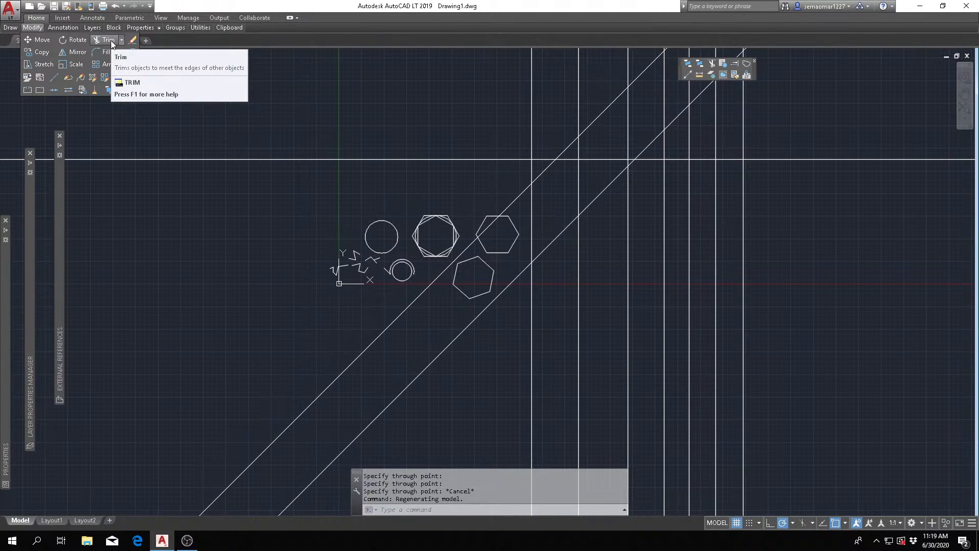
left_click(106, 41)
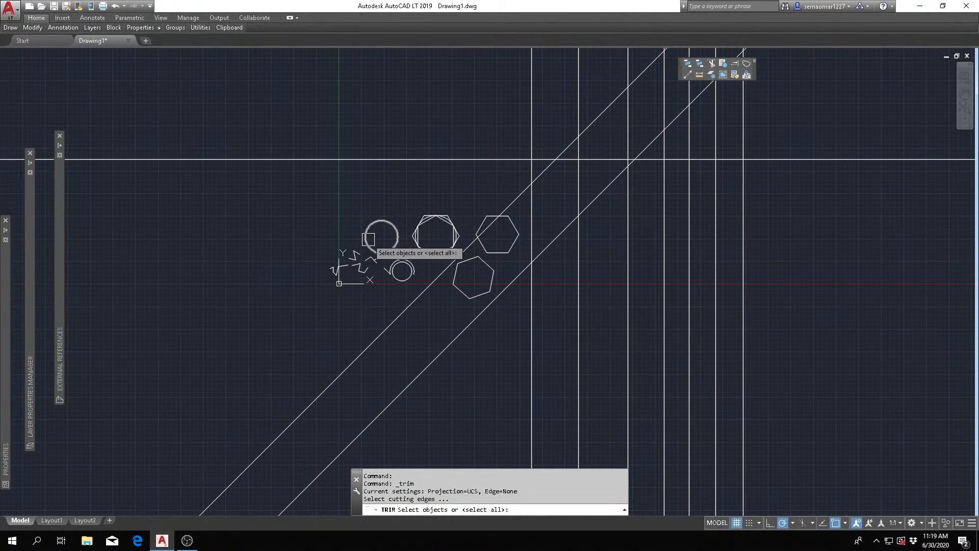
scroll(378, 253, "up", 5)
scroll(370, 276, "down", 5)
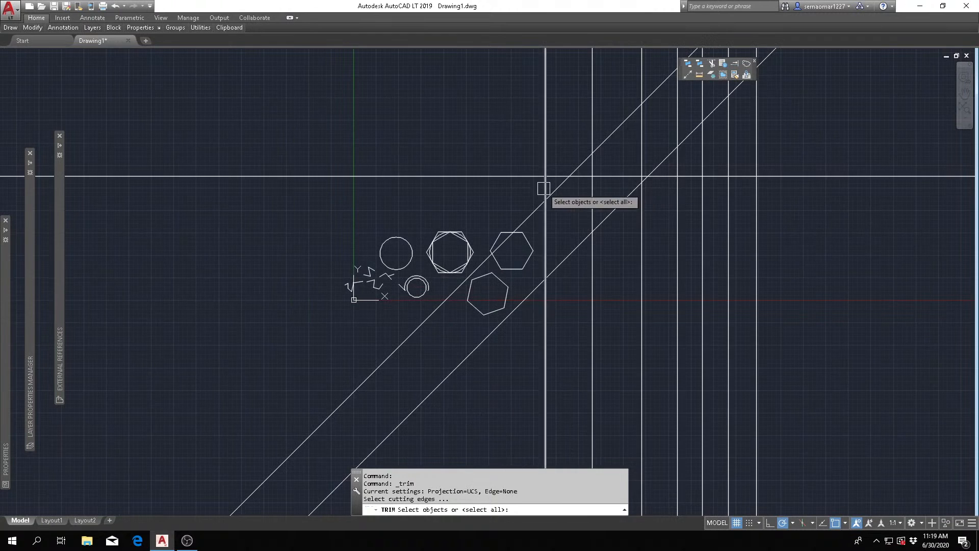
scroll(543, 193, "up", 4)
scroll(533, 240, "down", 2)
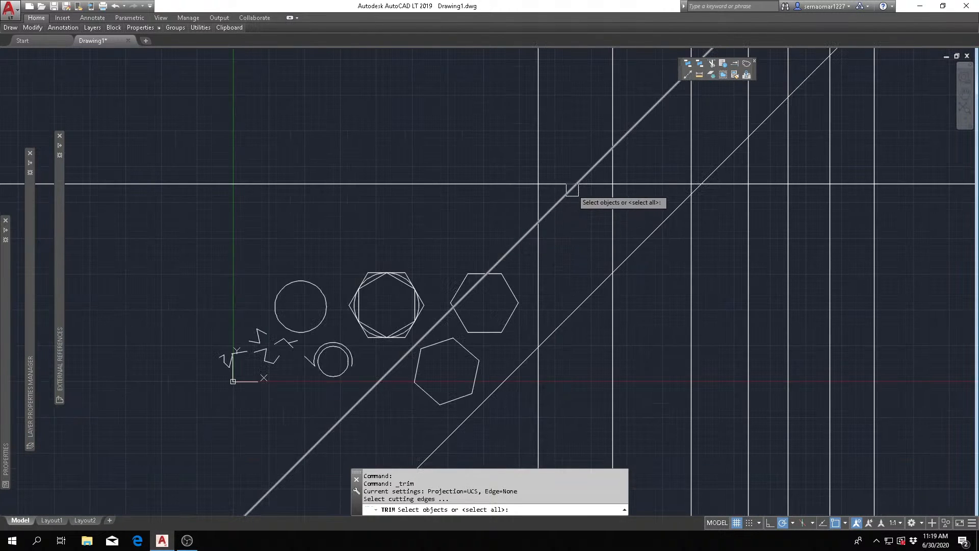
scroll(566, 186, "up", 2)
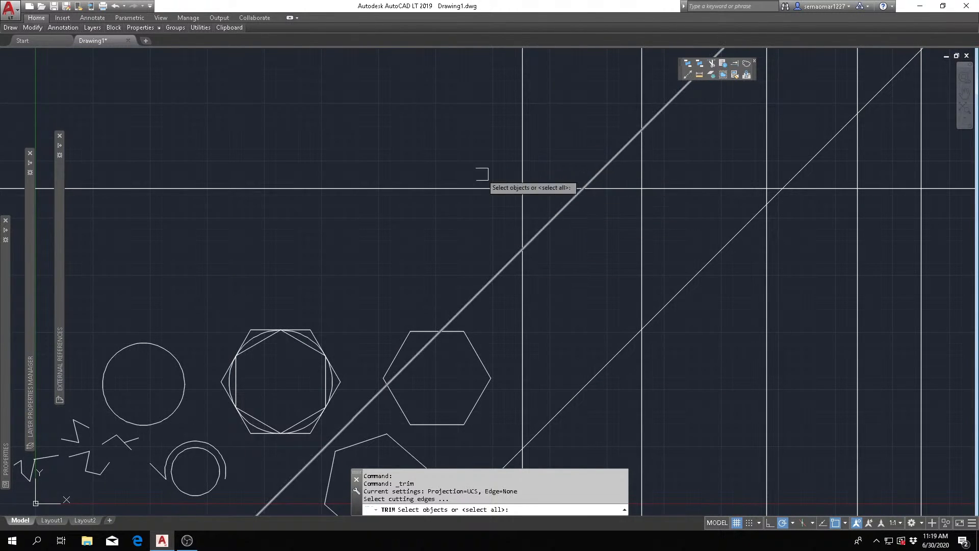
scroll(533, 178, "up", 2)
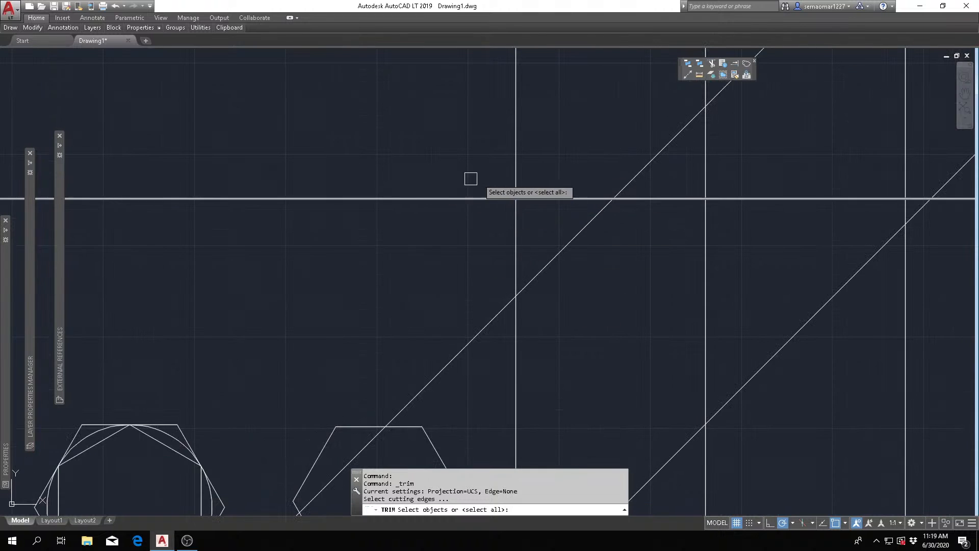
scroll(528, 277, "up", 2)
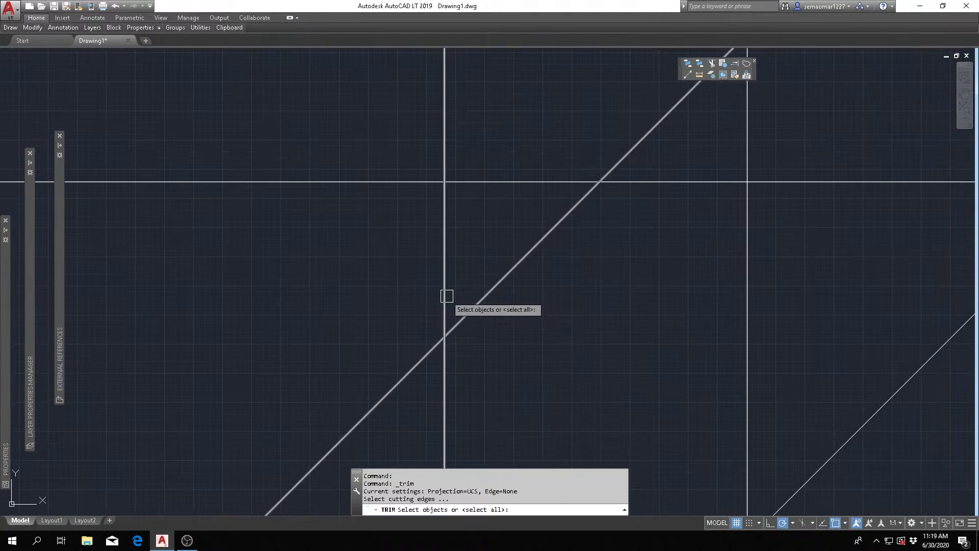
scroll(446, 295, "down", 2)
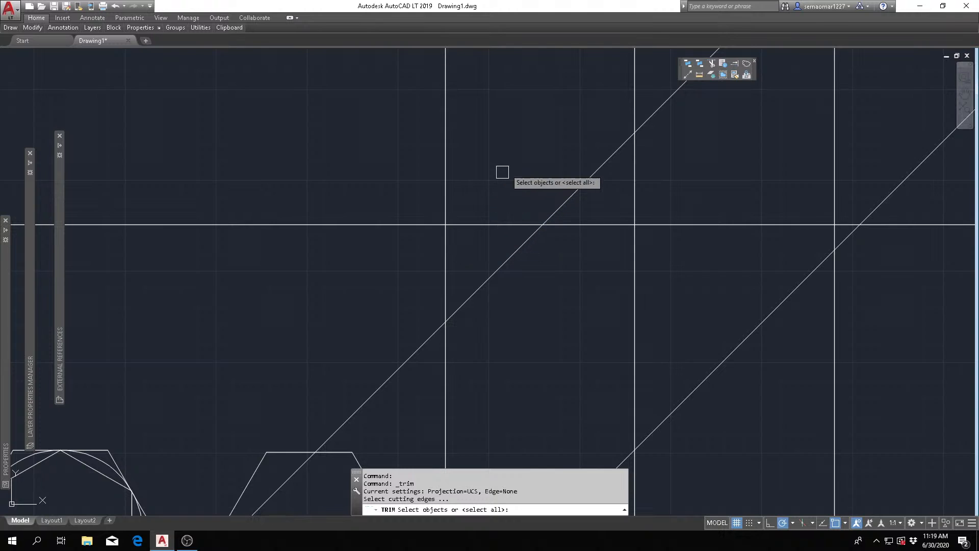
left_click(528, 148)
left_click(390, 271)
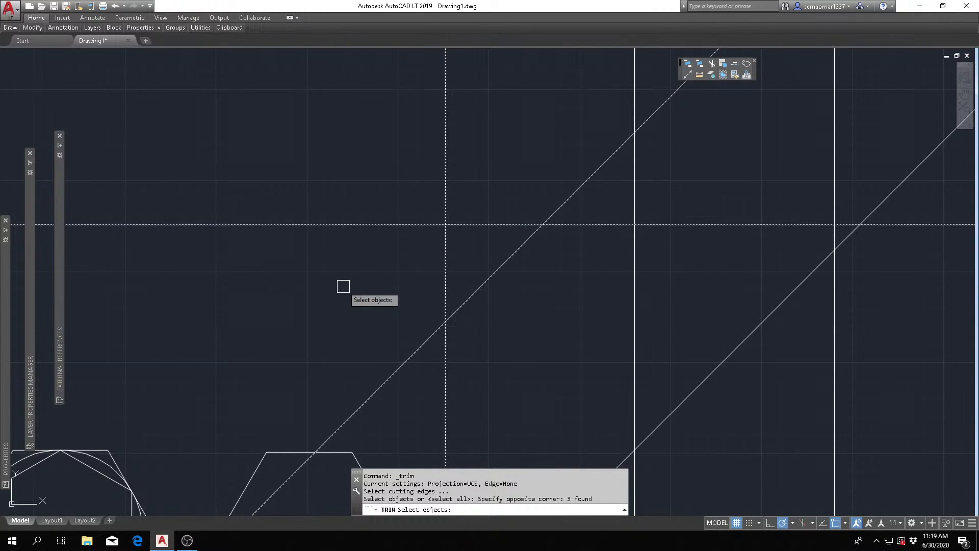
key("Return")
left_click(361, 225)
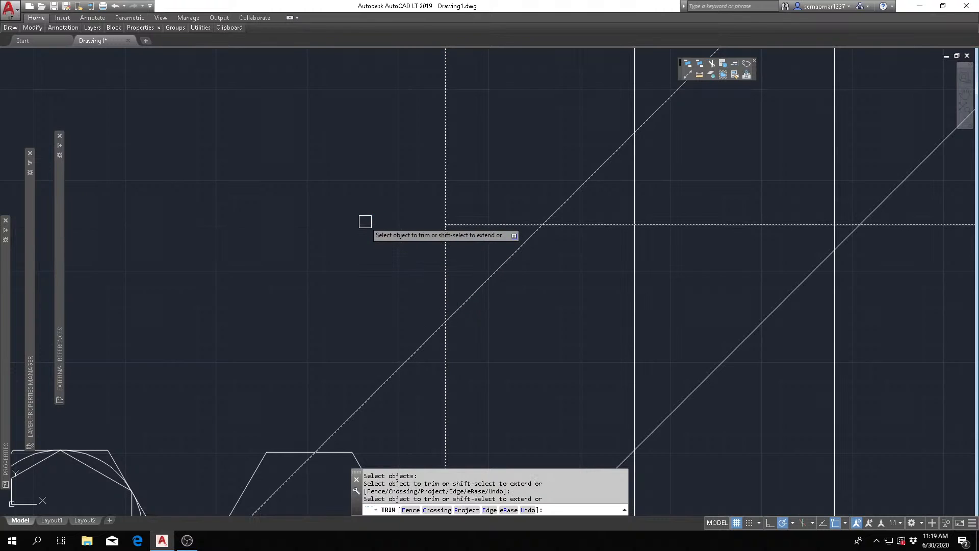
left_click(445, 154)
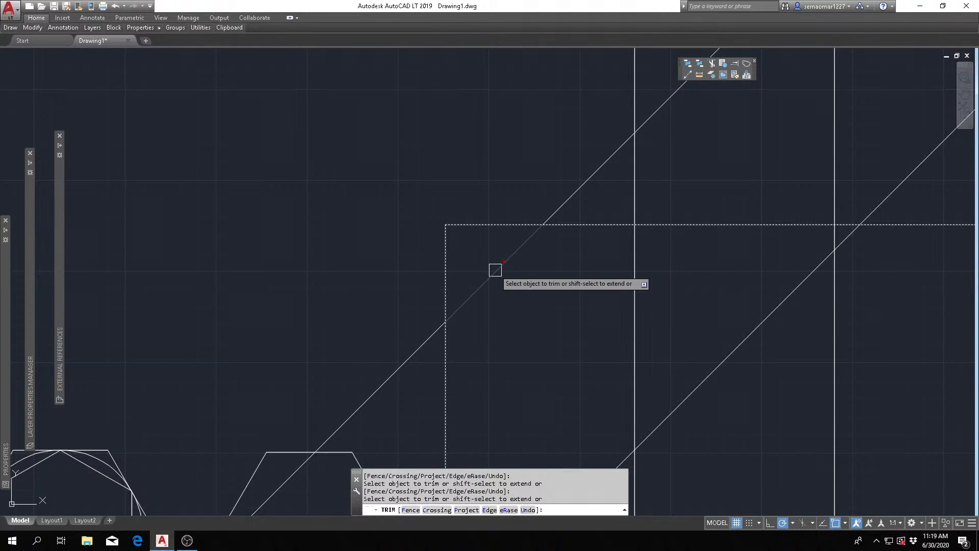
key("Escape")
key("Escape")
key("Escape")
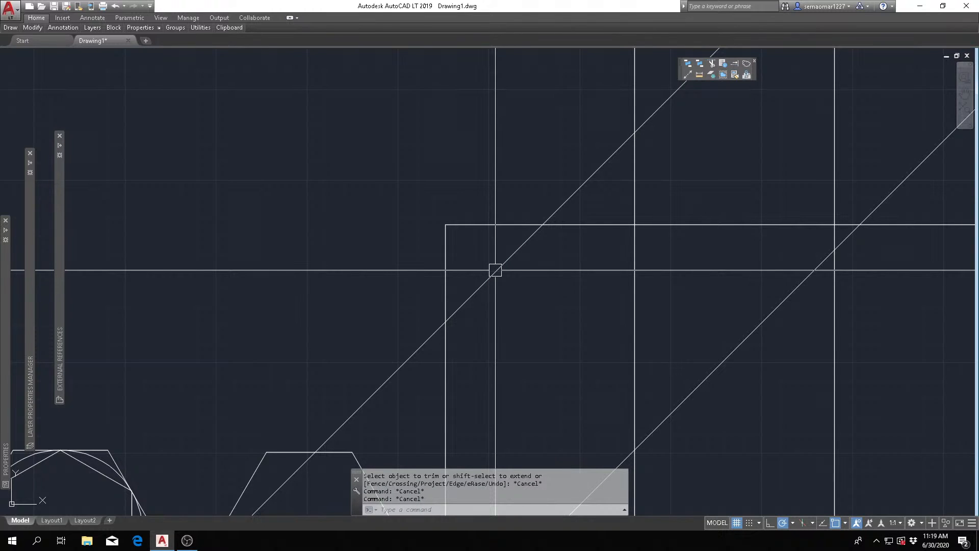
type("u")
key("Return")
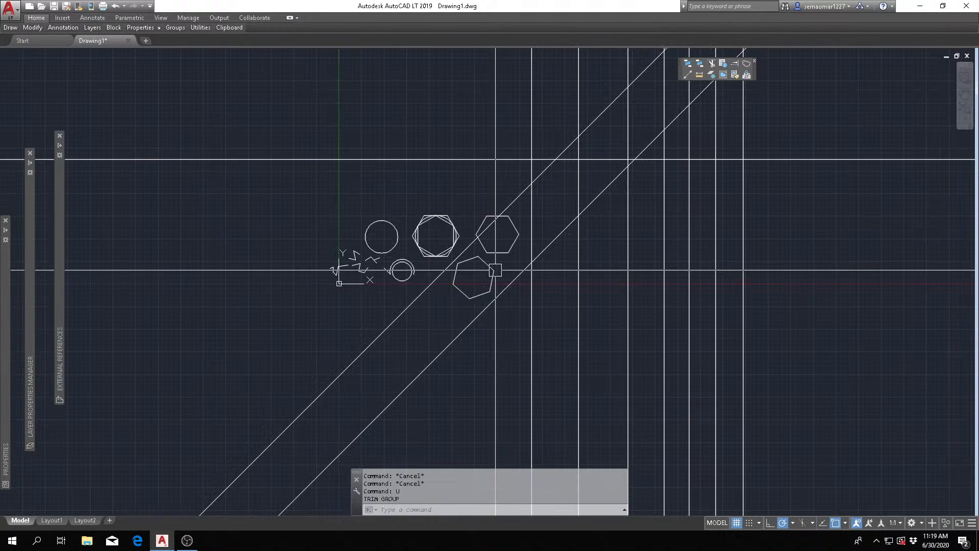
- Trim the horizontal and leftmost vertical lines beyond their crossing, picking each individually as a cutting edge, and undo the trim
scroll(583, 151, "up", 8)
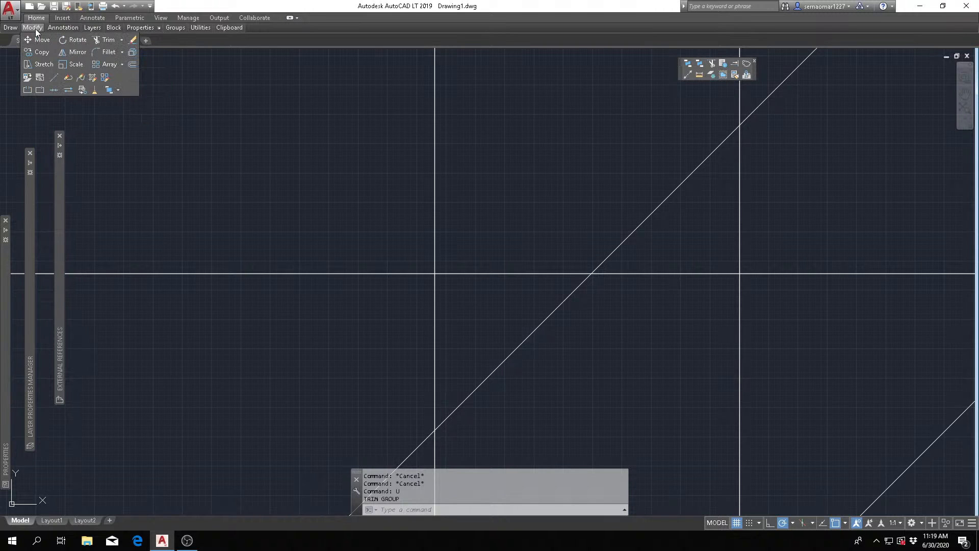
left_click(108, 40)
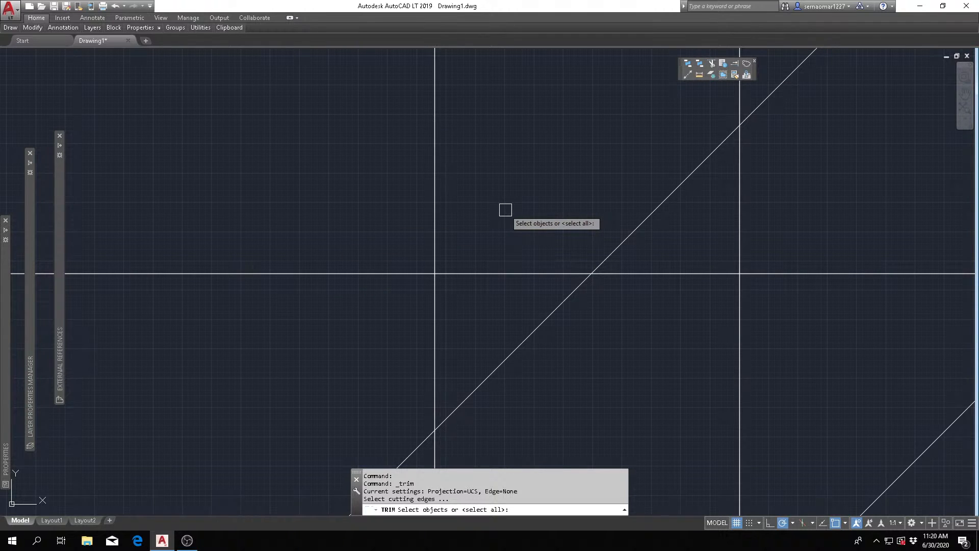
left_click(434, 219)
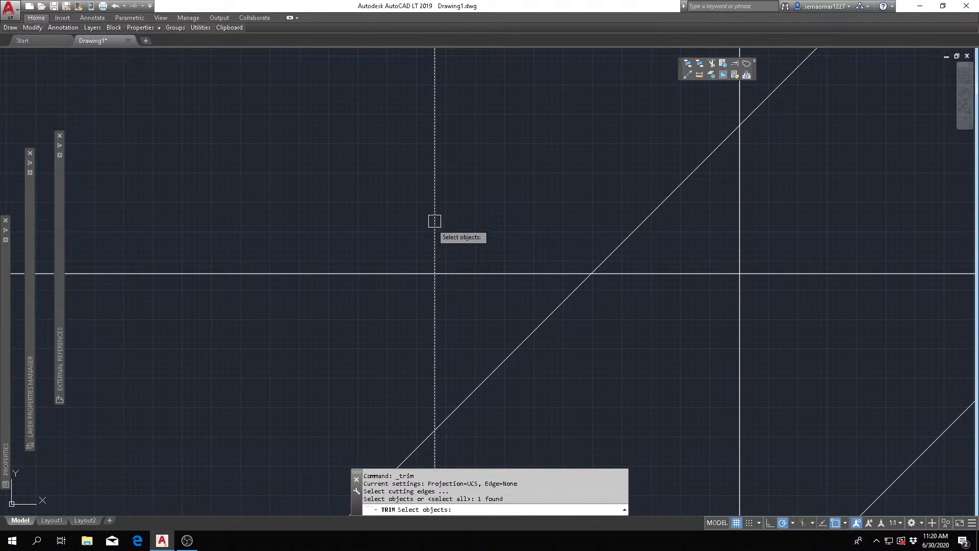
left_click(389, 270)
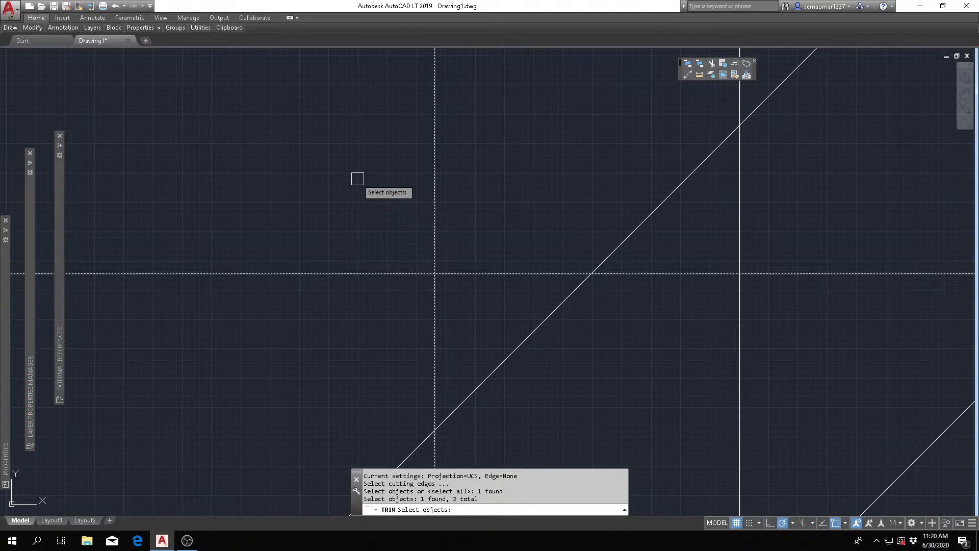
key("Return")
left_click(432, 162)
left_click(393, 274)
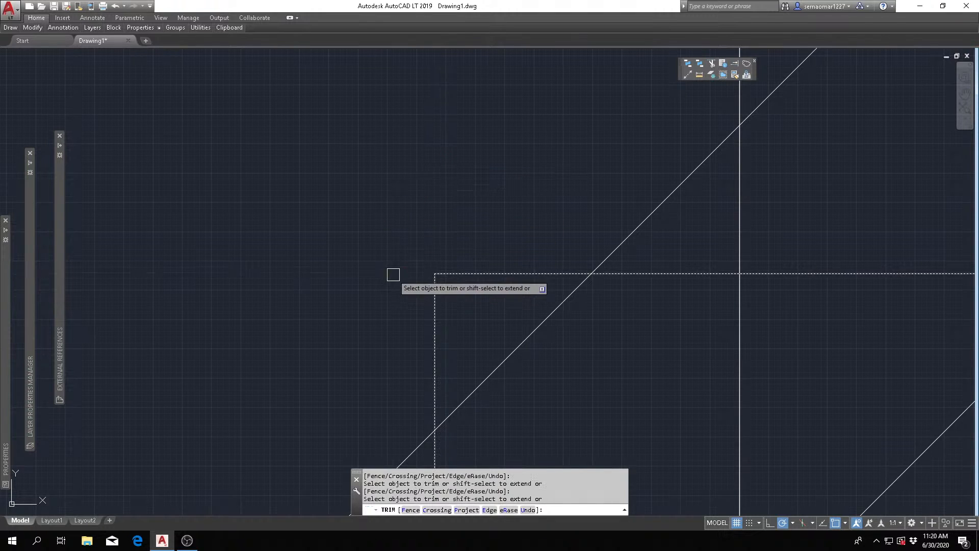
key("Escape")
key("Escape")
key("Escape")
key("Escape")
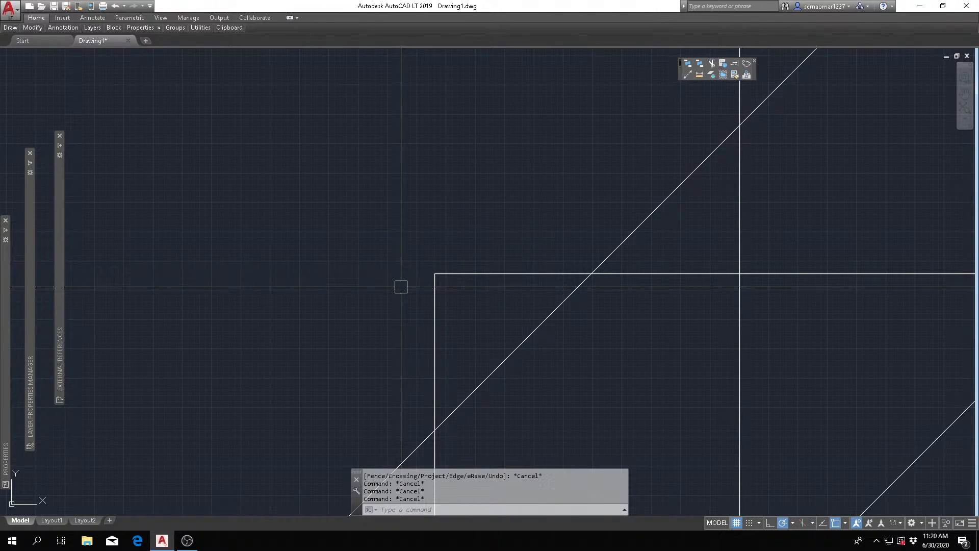
type("u")
key("Return")
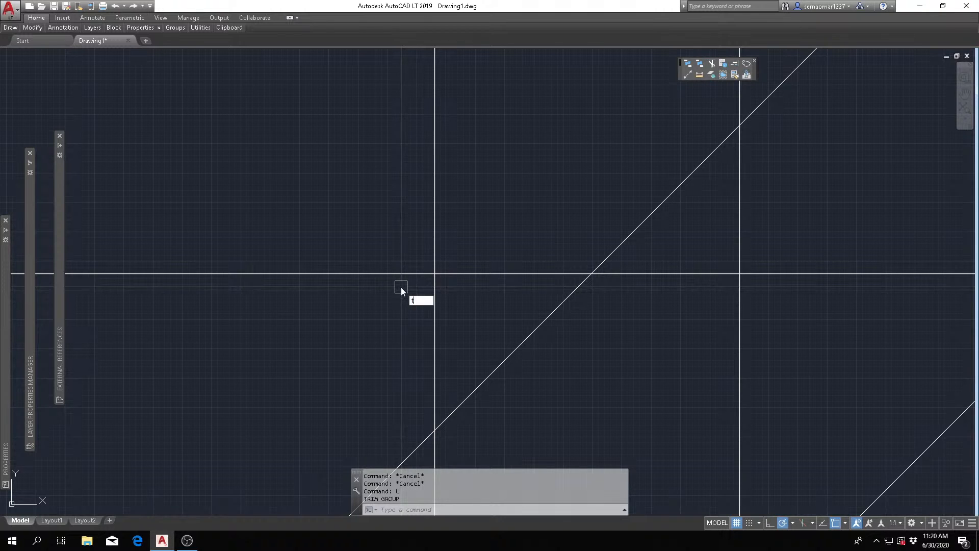
- Trim the horizontal line left of its crossing with the leftmost vertical line, and that vertical line above it, using both as cutting edges
key("Return")
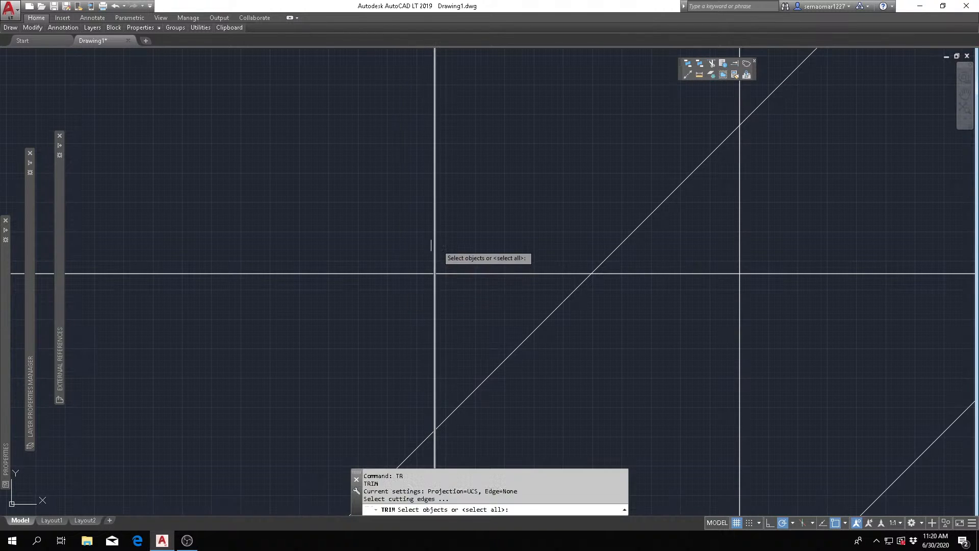
left_click(484, 210)
left_click(390, 321)
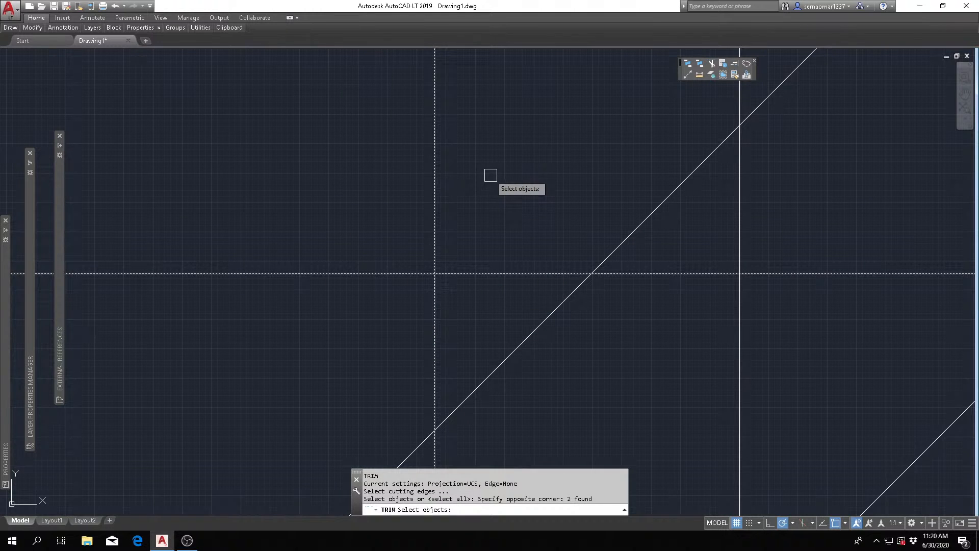
key("Return")
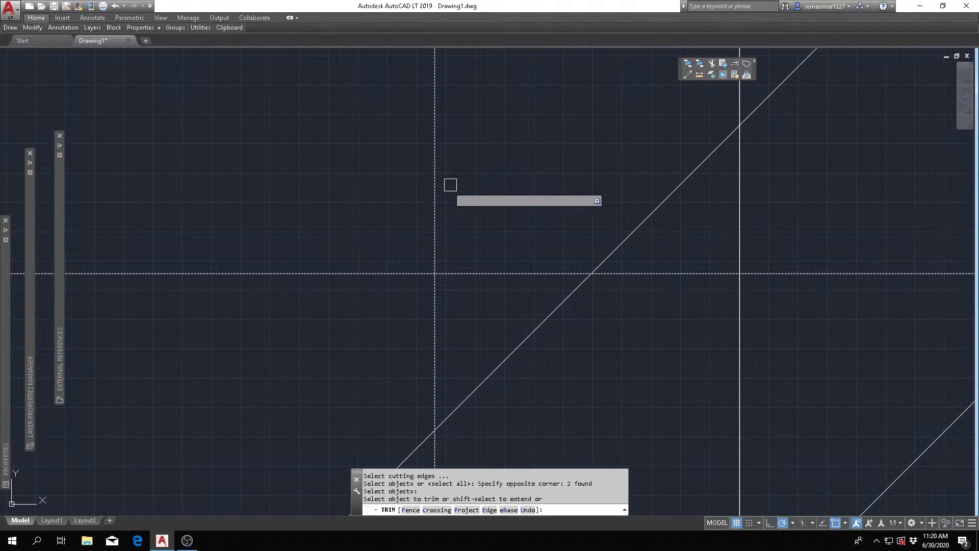
left_click(434, 211)
left_click(398, 272)
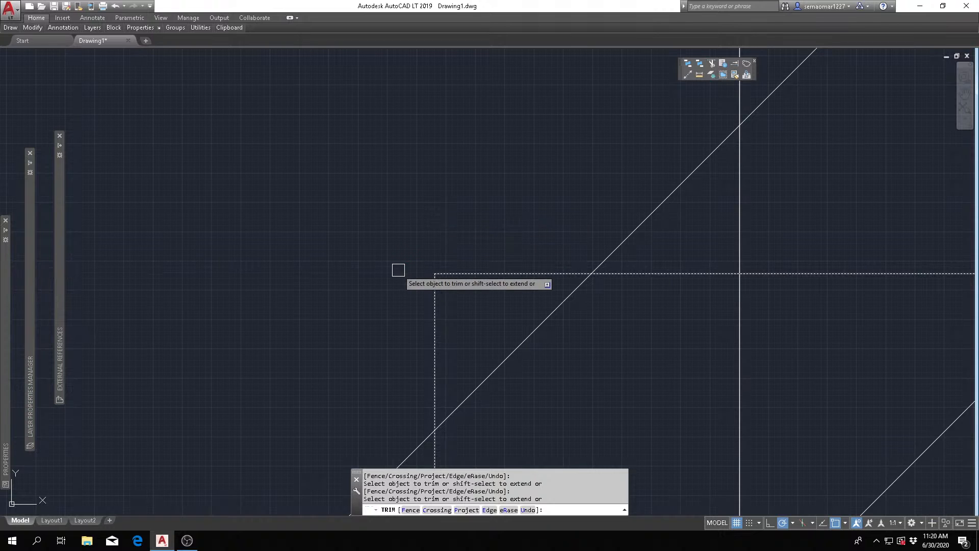
key("Escape")
key("Escape")
key("Escape")
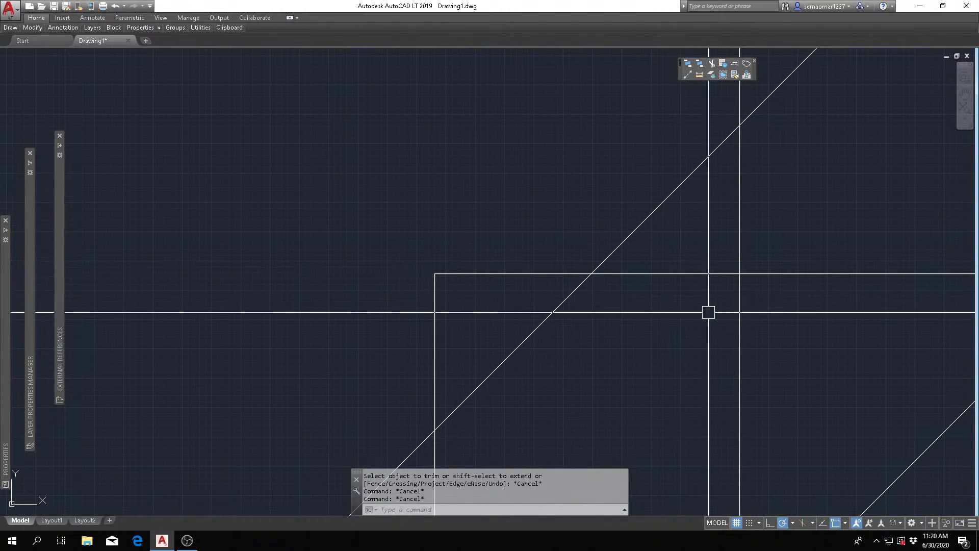
- Draw a short vertical line in the empty area above the leftmost circle, just right of the Y axis, and end the command
scroll(594, 317, "down", 5)
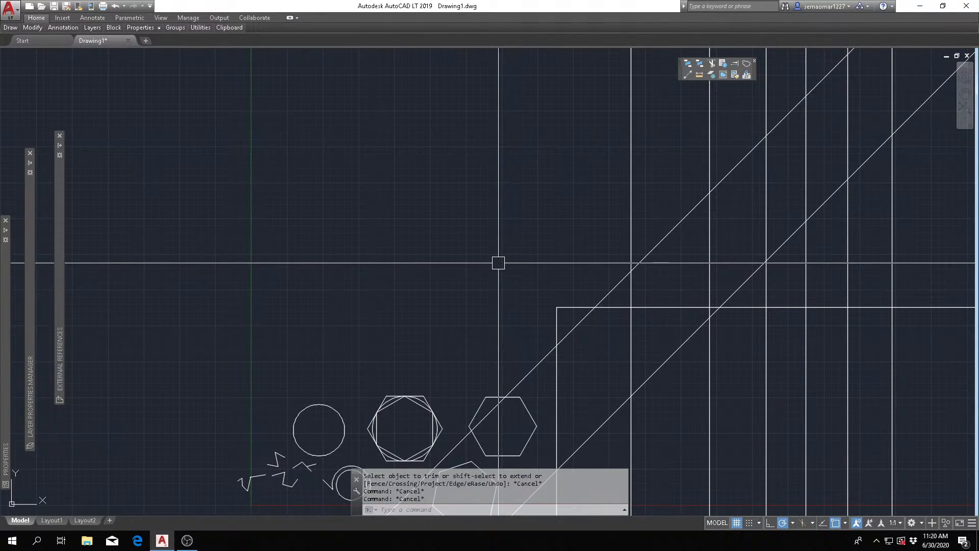
scroll(597, 330, "up", 4)
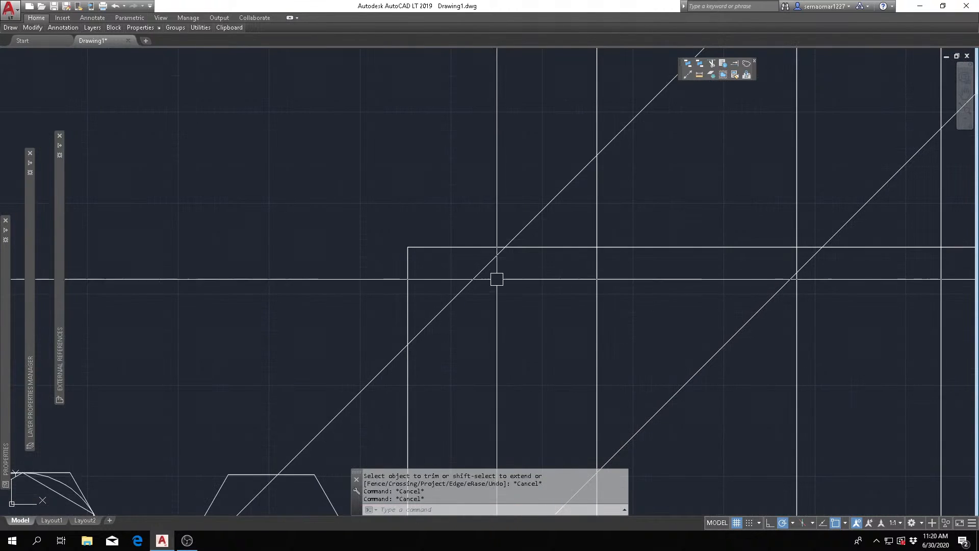
middle_click_drag(497, 279, 481, 299)
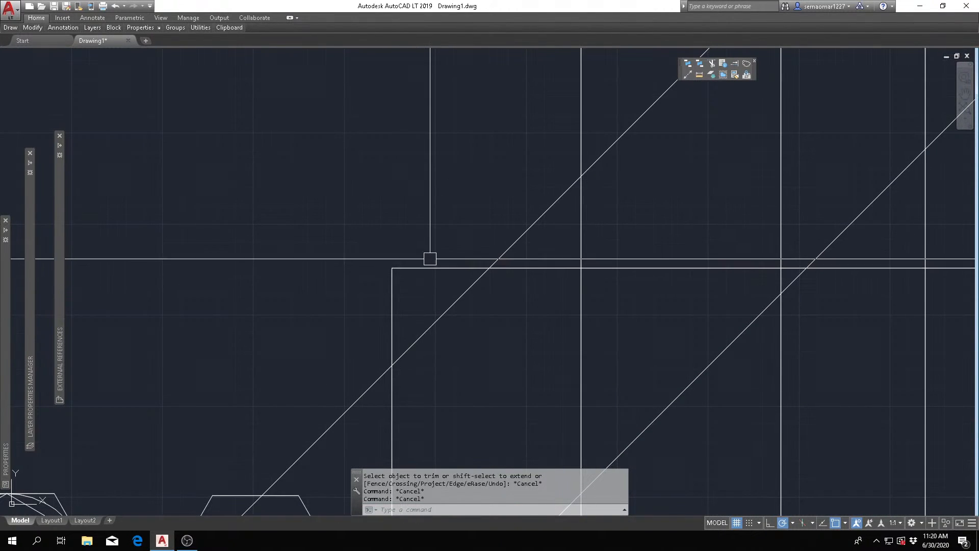
scroll(502, 294, "down", 2)
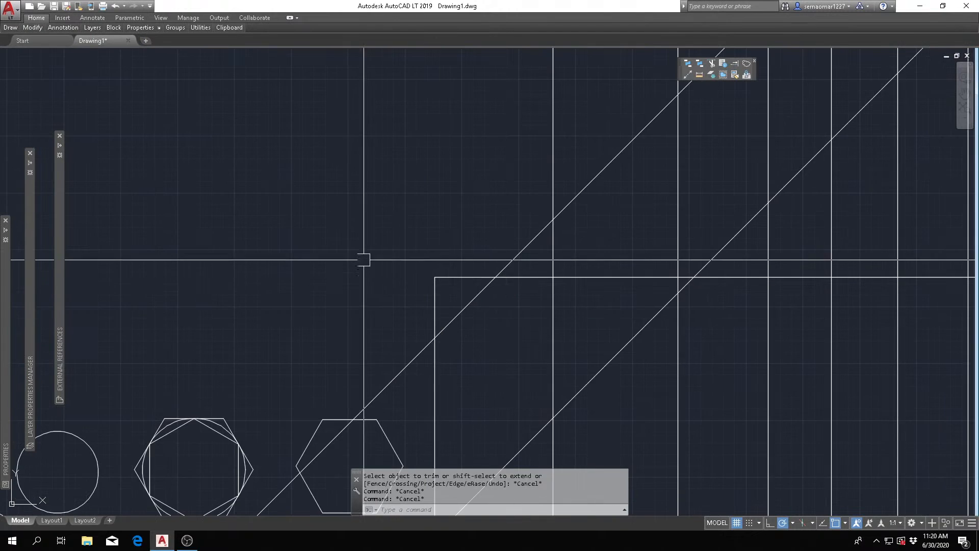
middle_click_drag(362, 258, 830, 277)
scroll(663, 264, "down", 2)
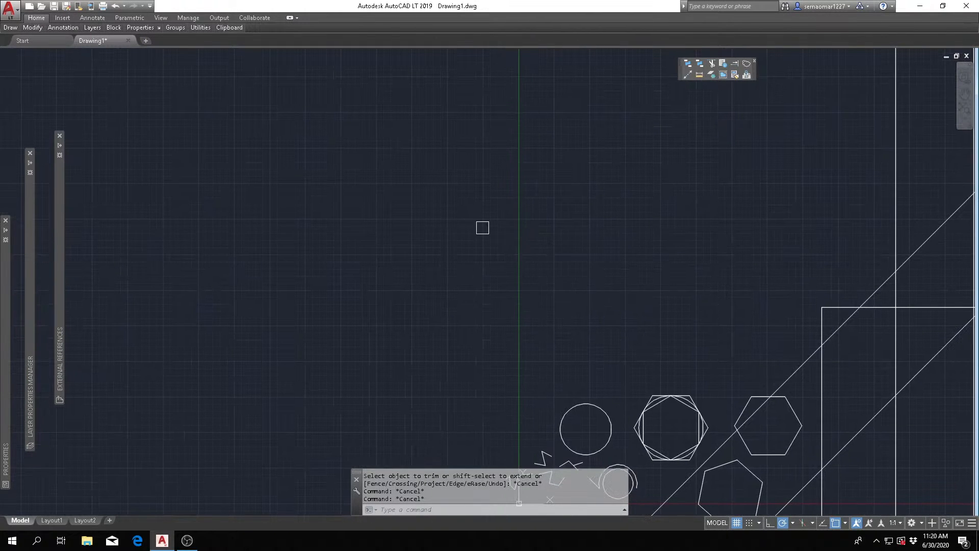
mouse_move(482, 227)
middle_mouse_down()
mouse_move(468, 252)
mouse_move(416, 262)
middle_mouse_up()
type("L")
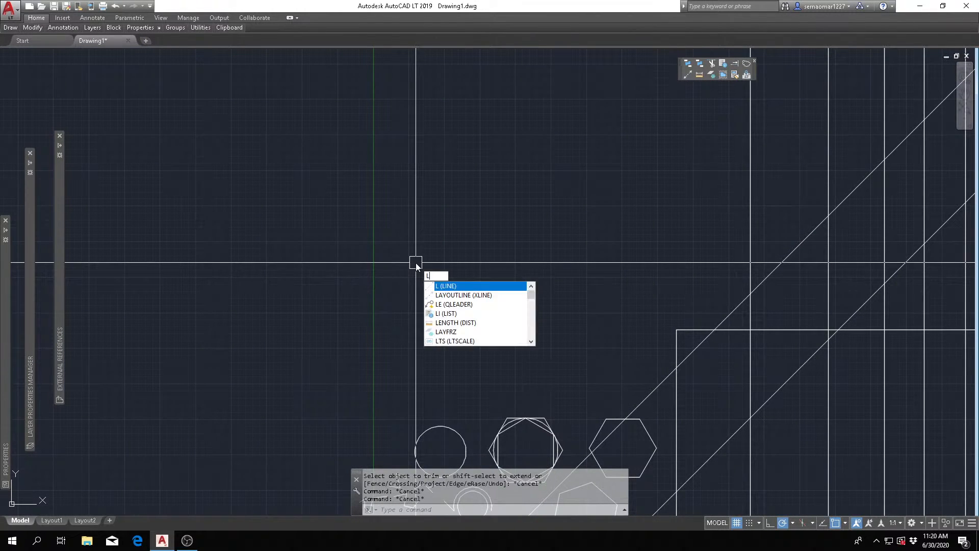
key("Return")
left_click(408, 210)
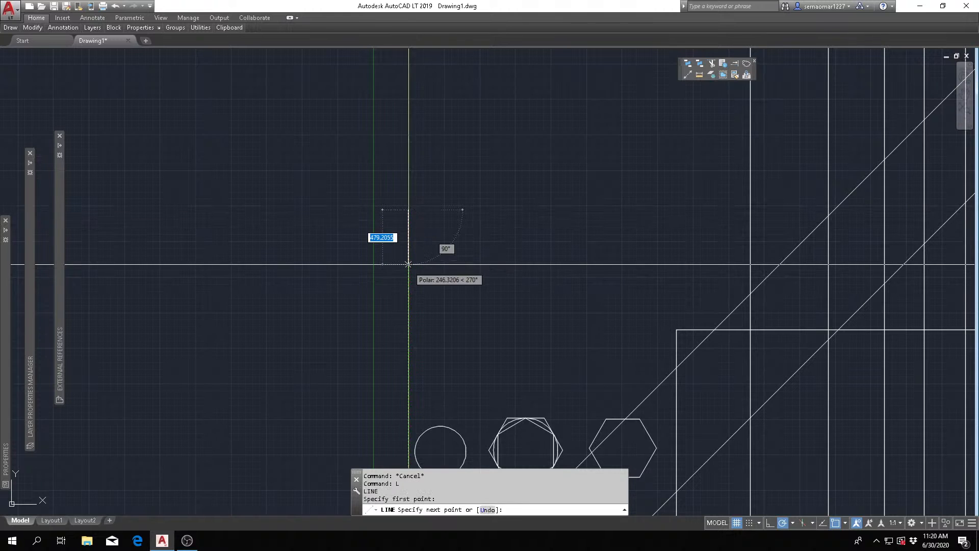
left_click(407, 280)
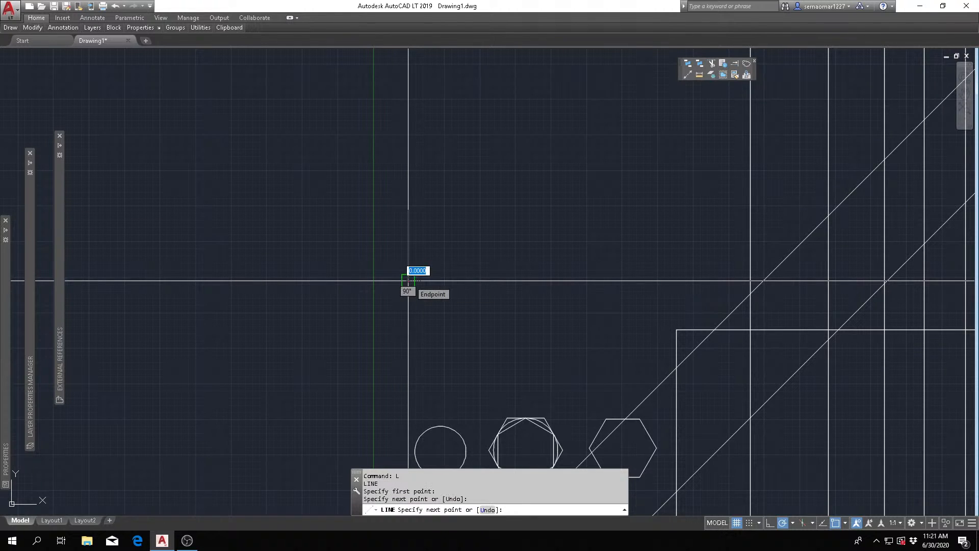
key("Escape")
scroll(431, 230, "up", 4)
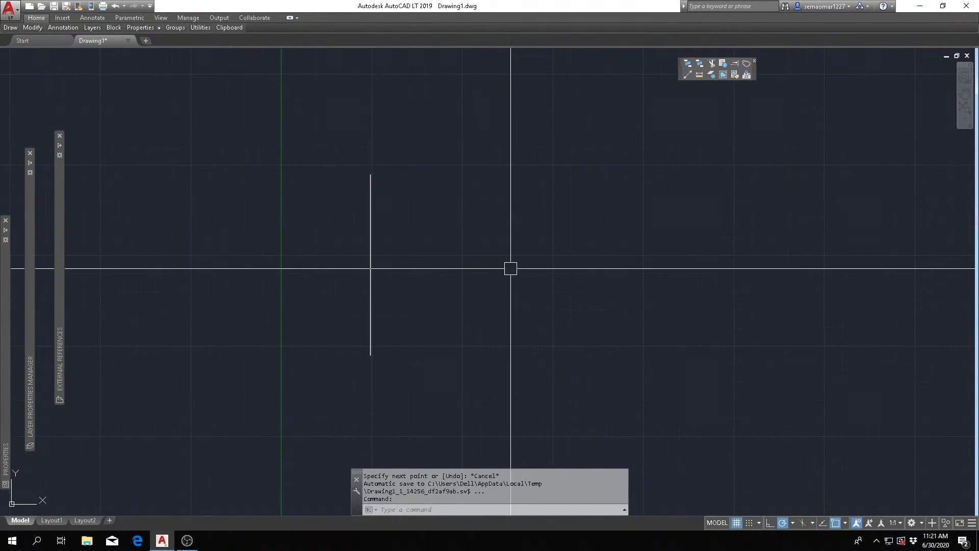
scroll(469, 253, "up", 2)
key("Escape")
key("Escape")
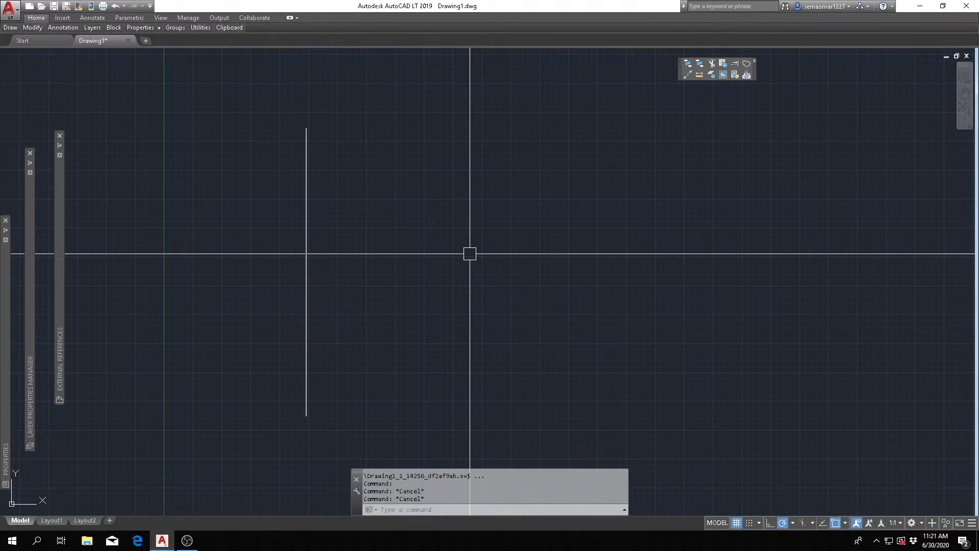
- Draw a horizontal line about 386 units long to the right of the short vertical line, leaving a gap, and end the command
type("L")
key("Return")
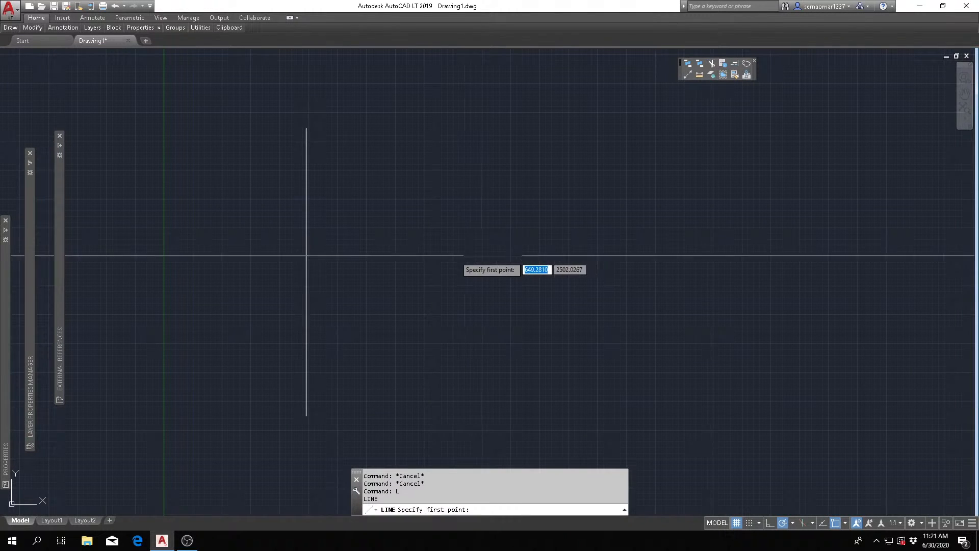
left_click(411, 267)
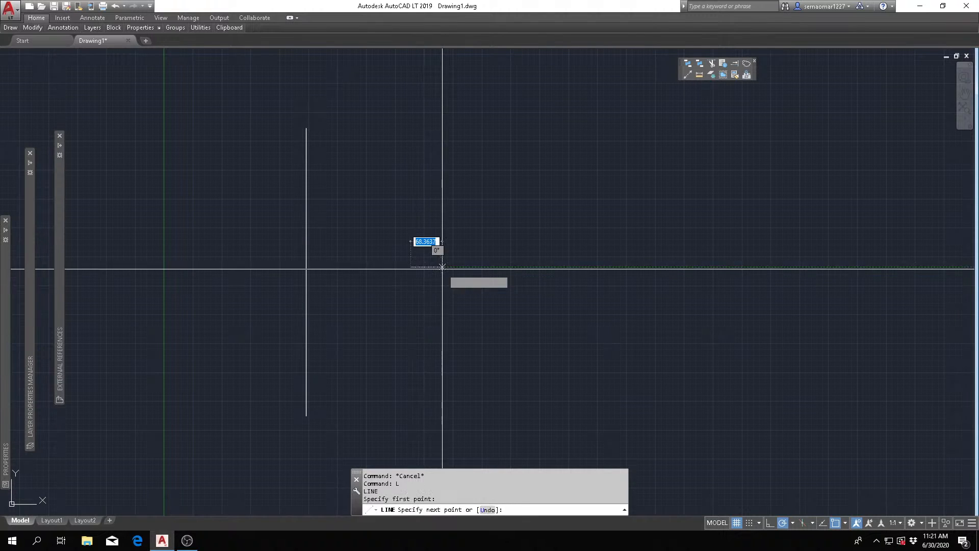
left_click(586, 266)
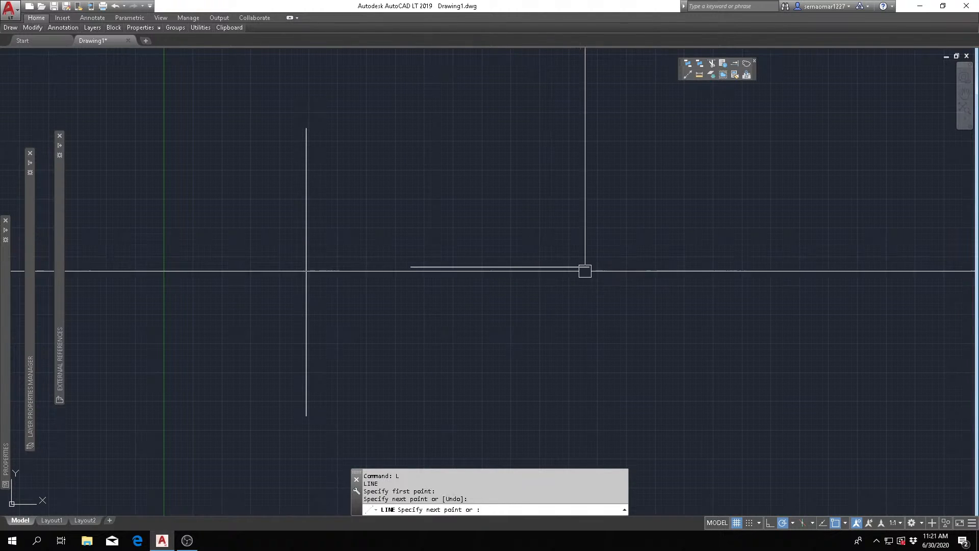
key("Escape")
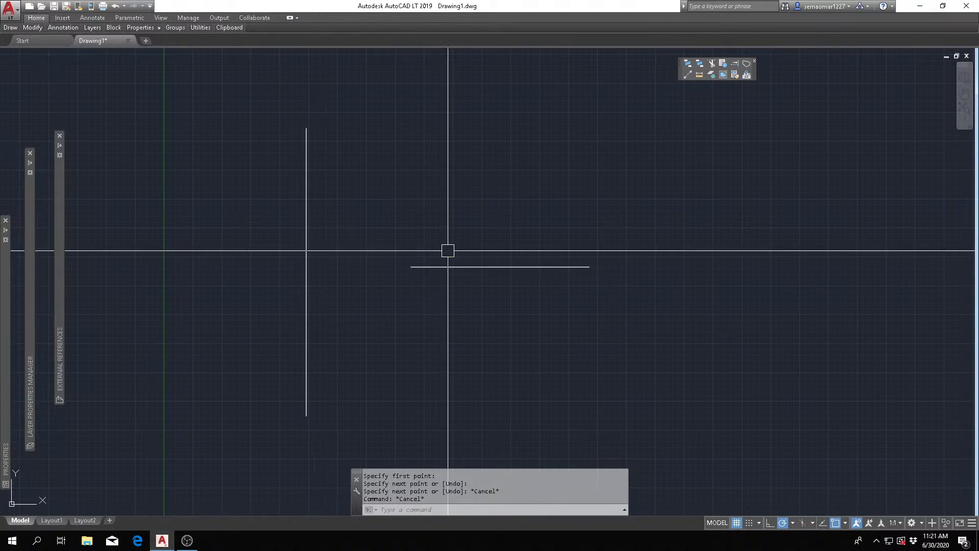
key("Escape")
key("Escape")
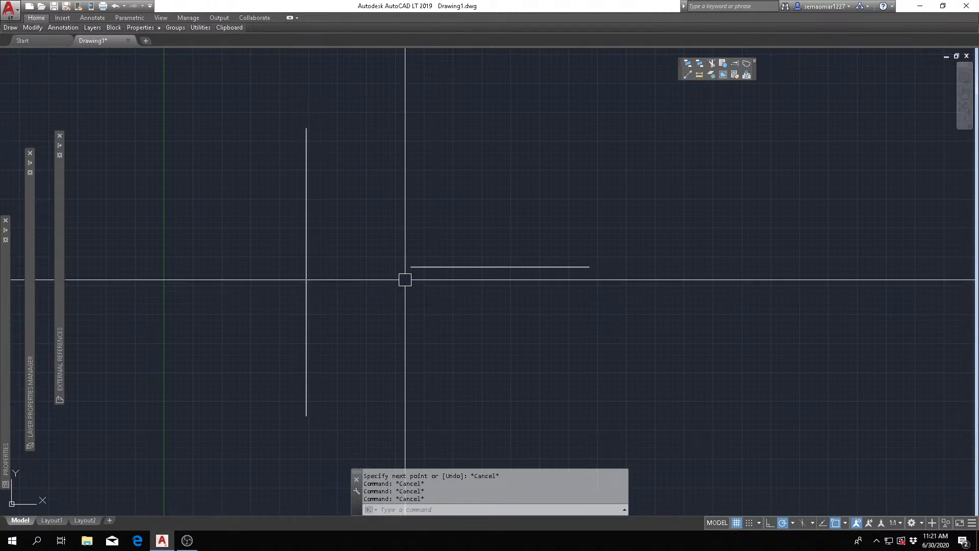
- Stretch the horizontal line's left endpoint to the perpendicular point on the short vertical line by its grip, and undo the stretch
left_click(497, 267)
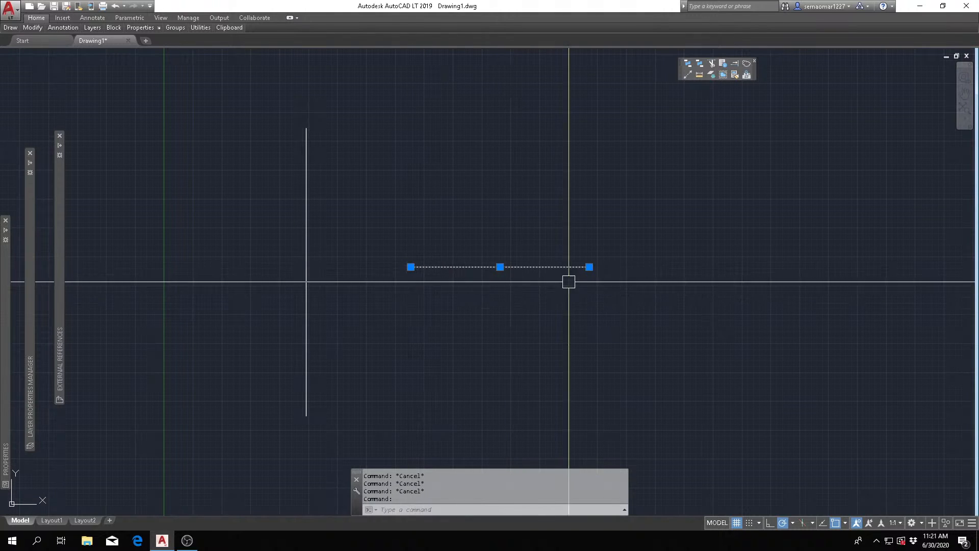
mouse_move(411, 267)
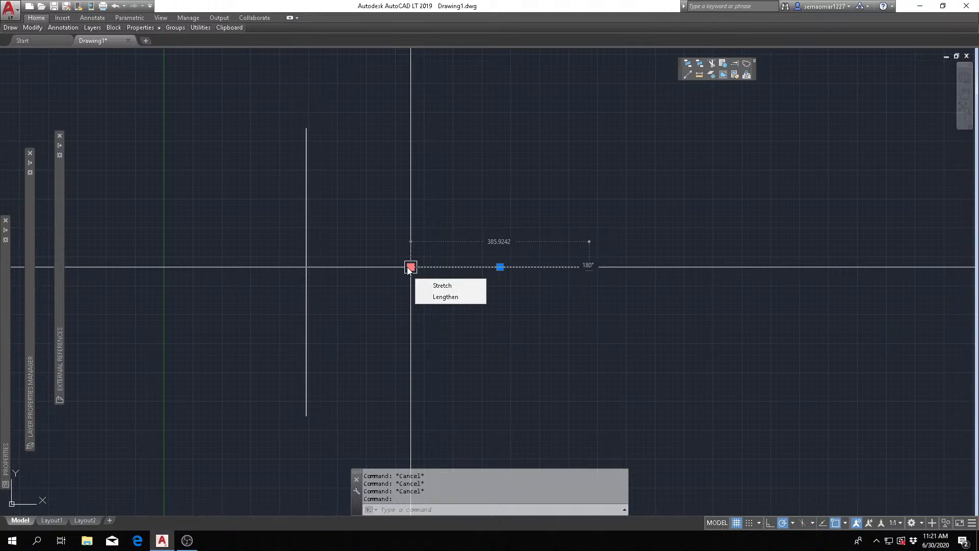
left_click(410, 267)
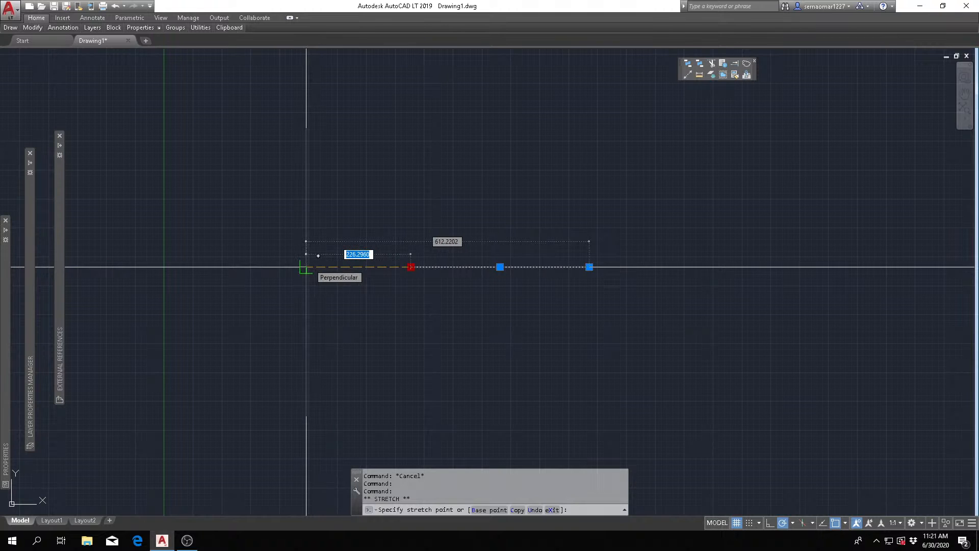
left_click(306, 267)
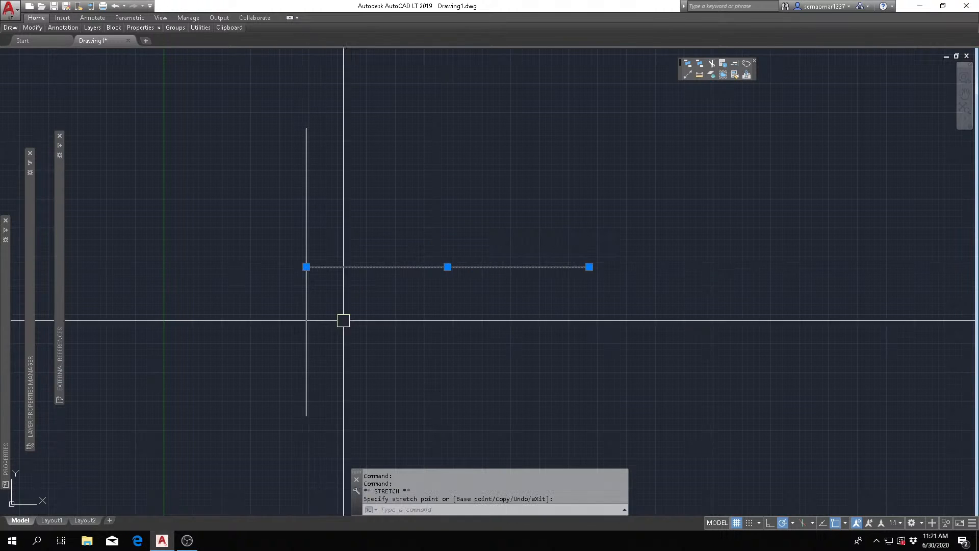
key("Escape")
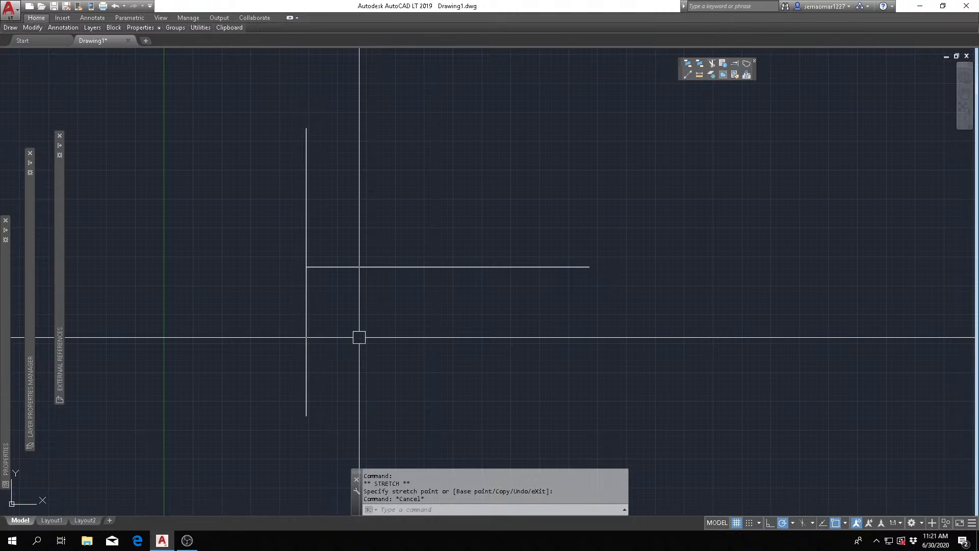
key("Escape")
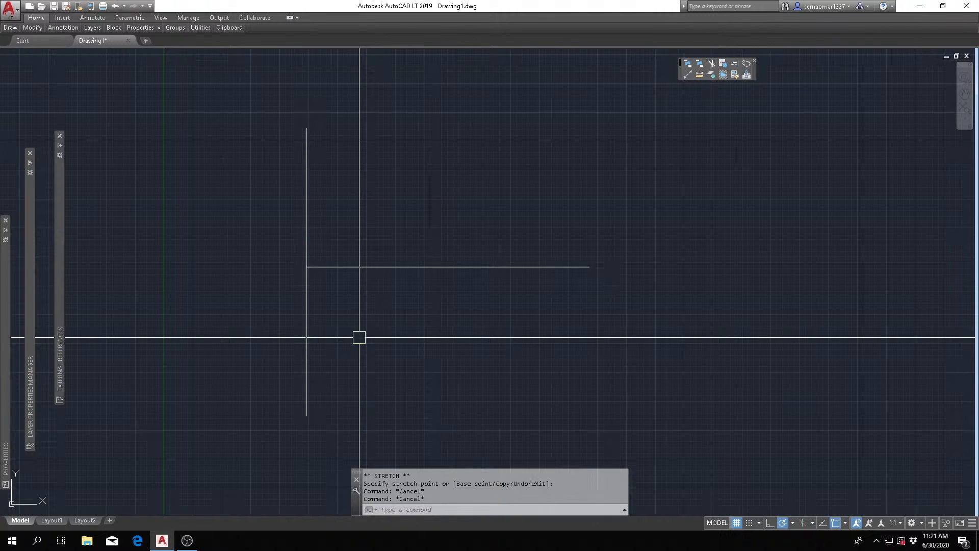
type("u")
key("Return")
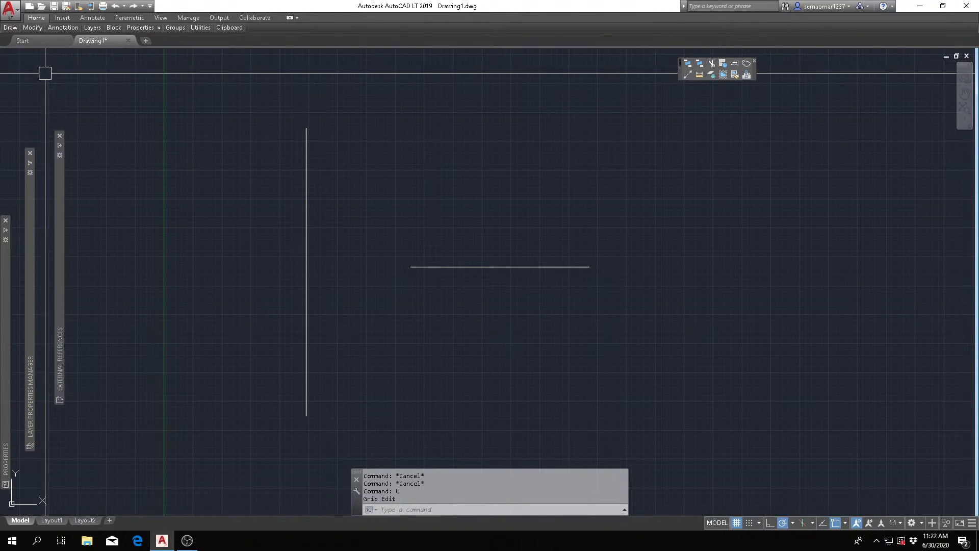
- Extend the horizontal line's left end to the short vertical line as the boundary edge, and undo the extension
mouse_move(32, 27)
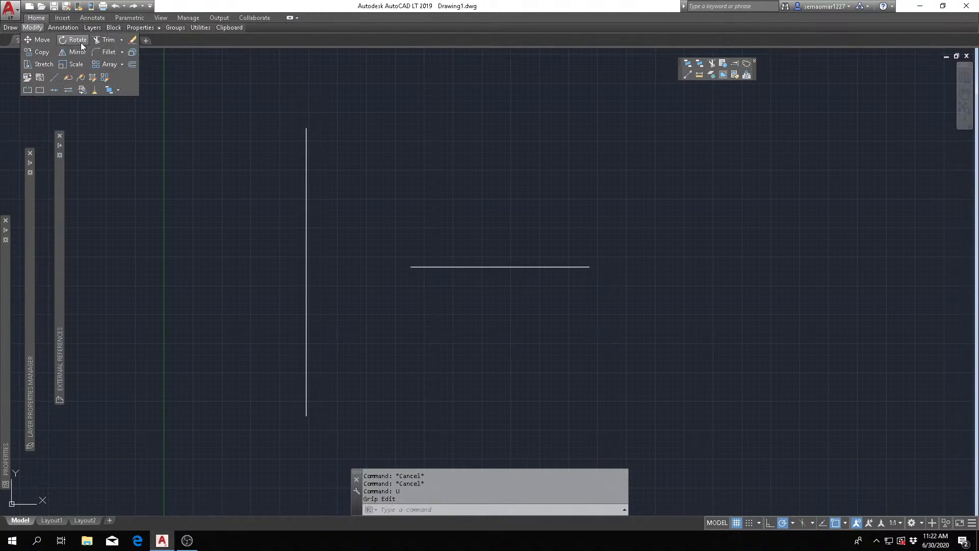
left_click(123, 40)
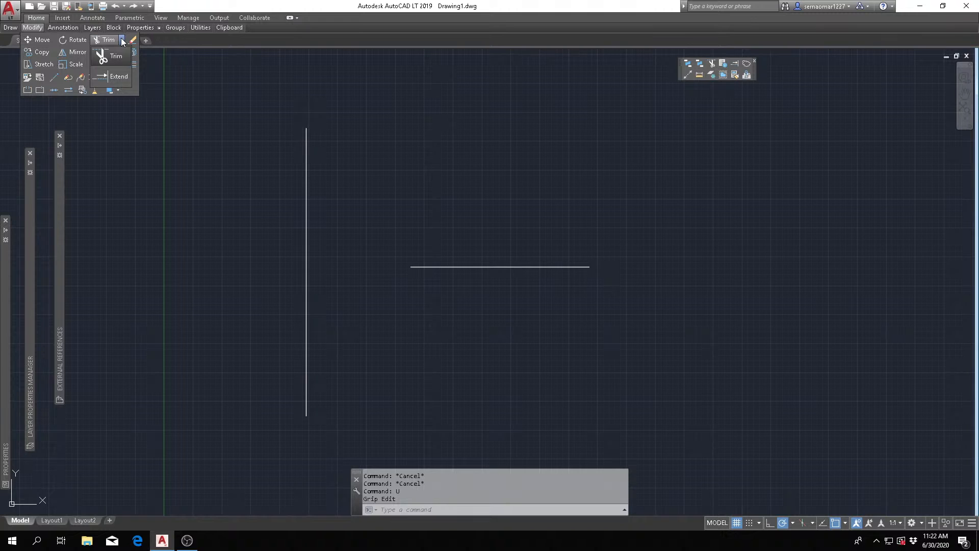
left_click(116, 77)
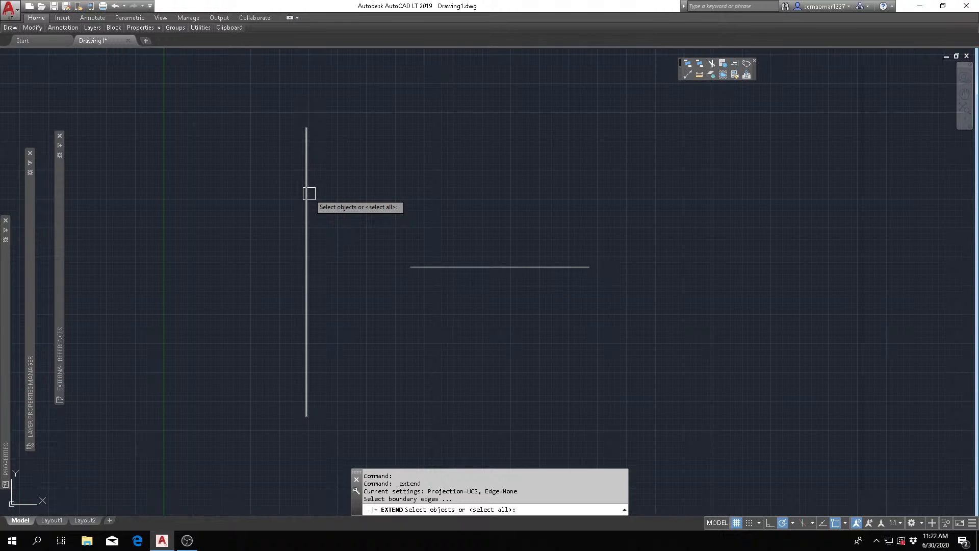
left_click(309, 194)
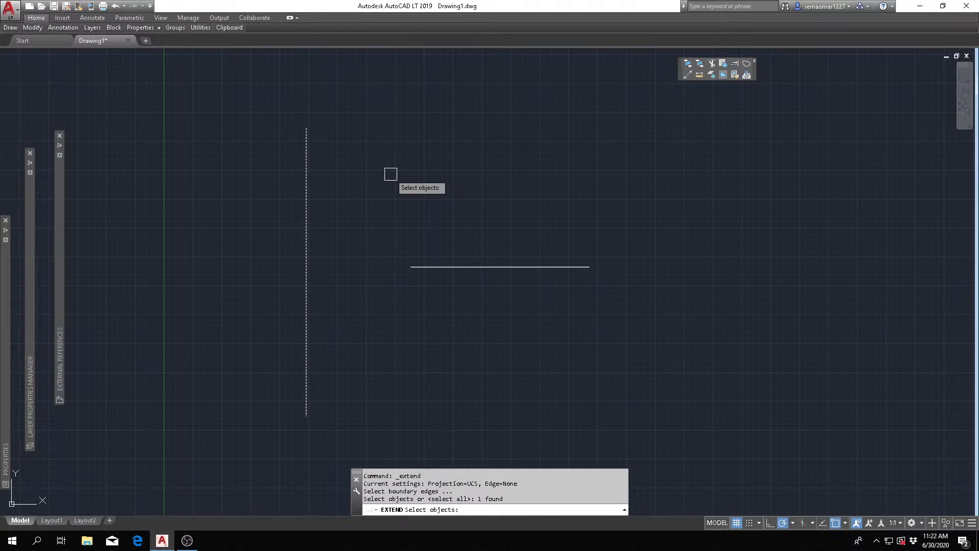
key("Return")
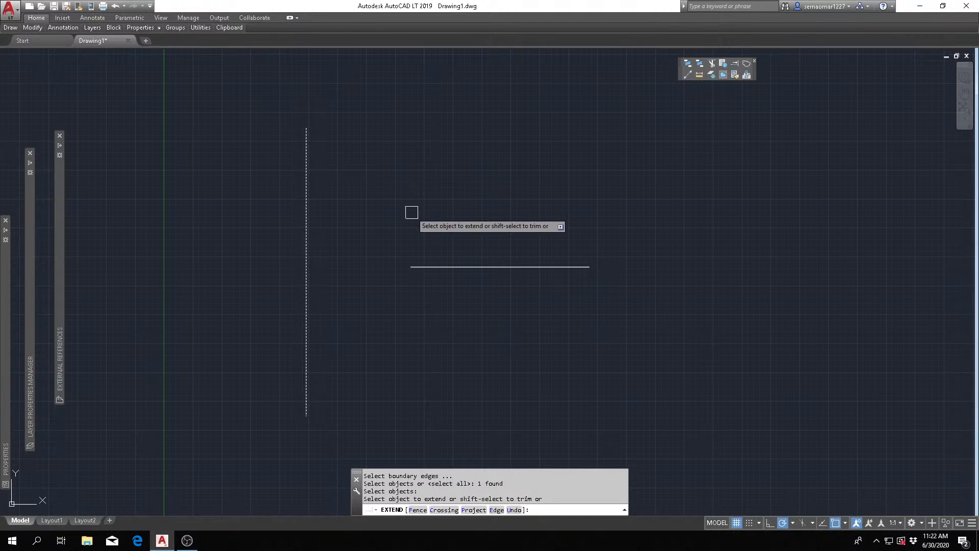
left_click(421, 266)
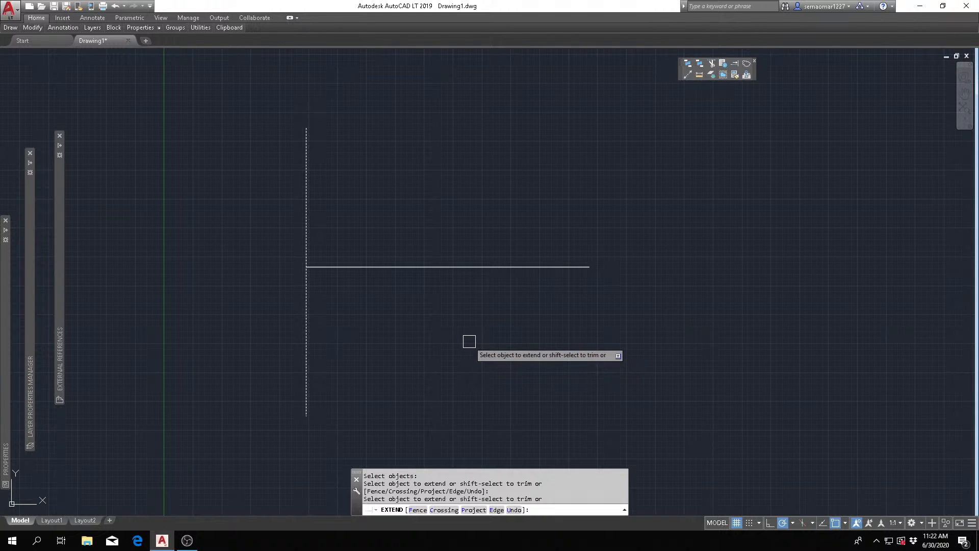
key("Escape")
key("Escape")
type("u")
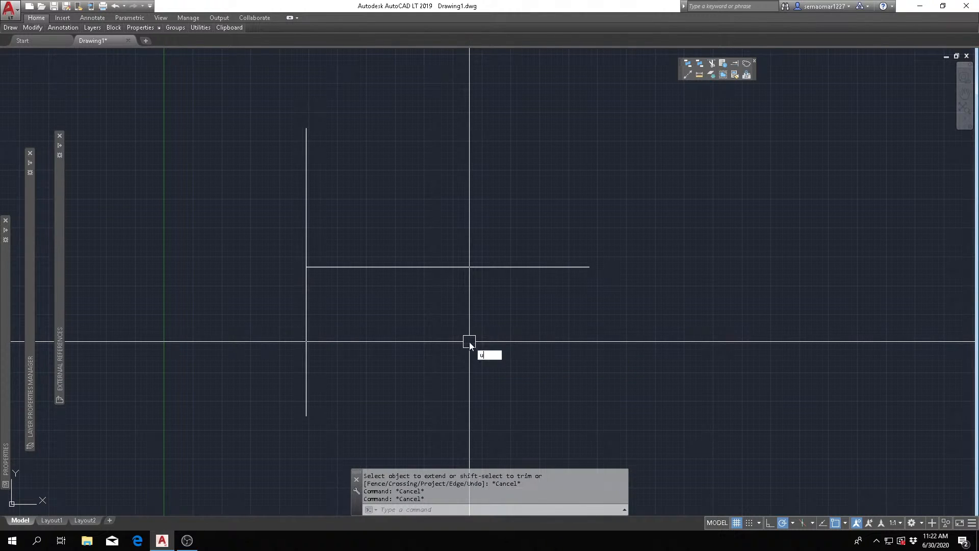
key("Return")
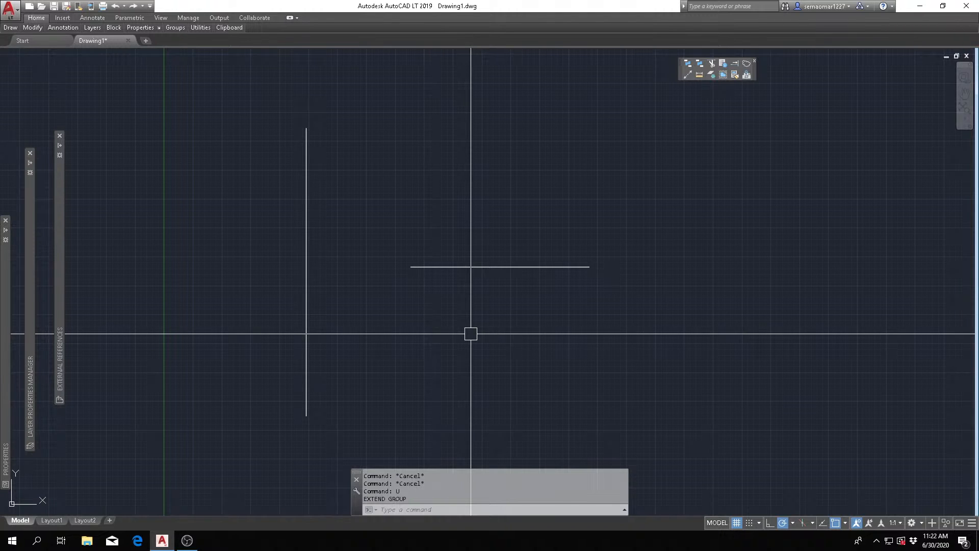
- Repeat the Extend of the horizontal line to the individually picked vertical boundary line, and undo it again
type("ex")
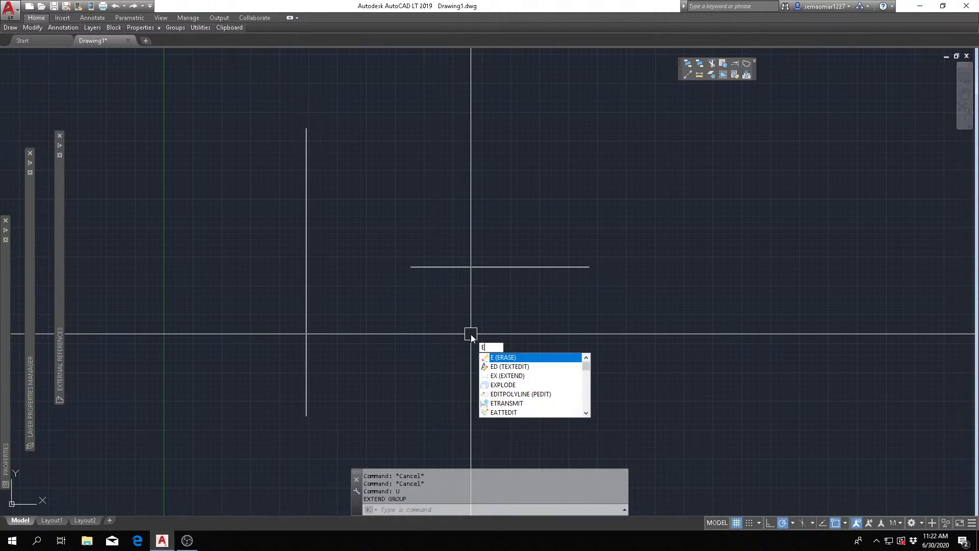
key("Return")
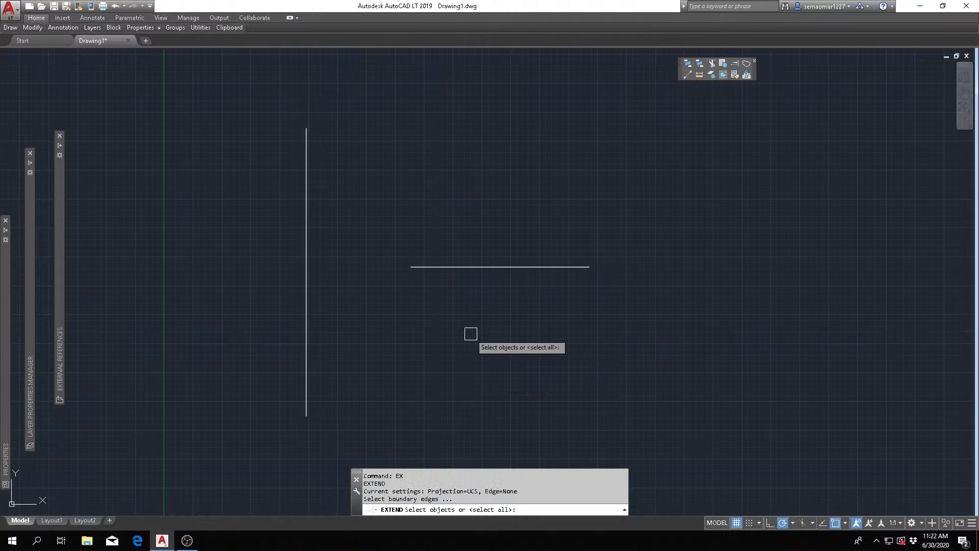
left_click(309, 233)
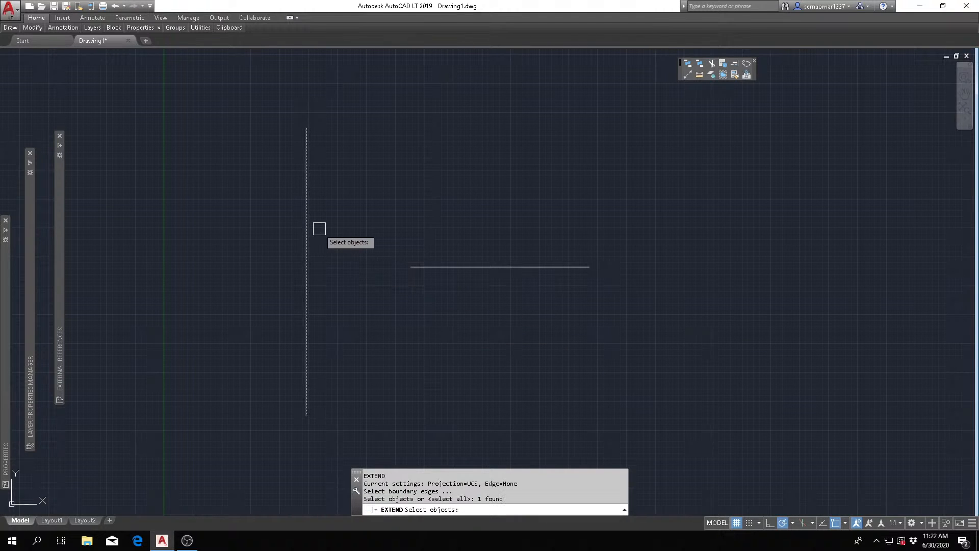
key("Return")
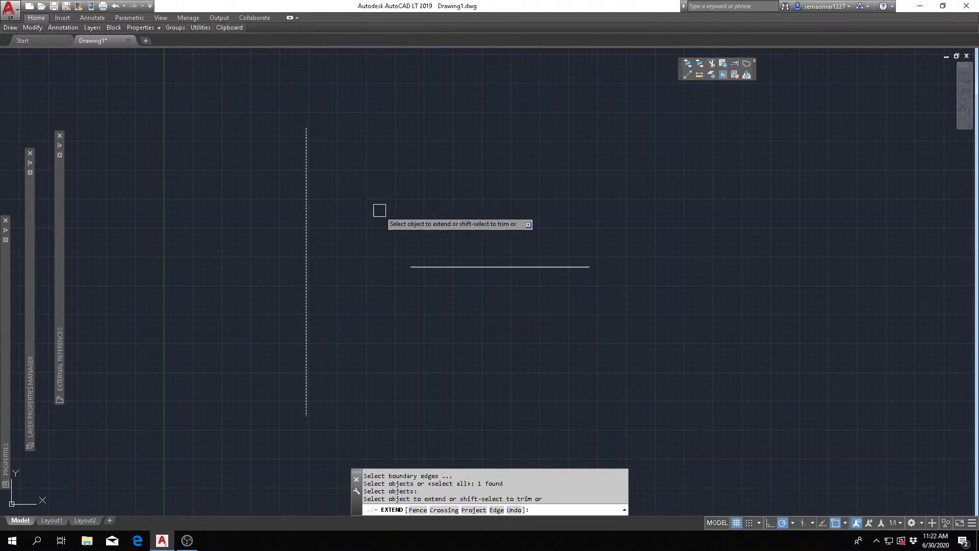
left_click(417, 266)
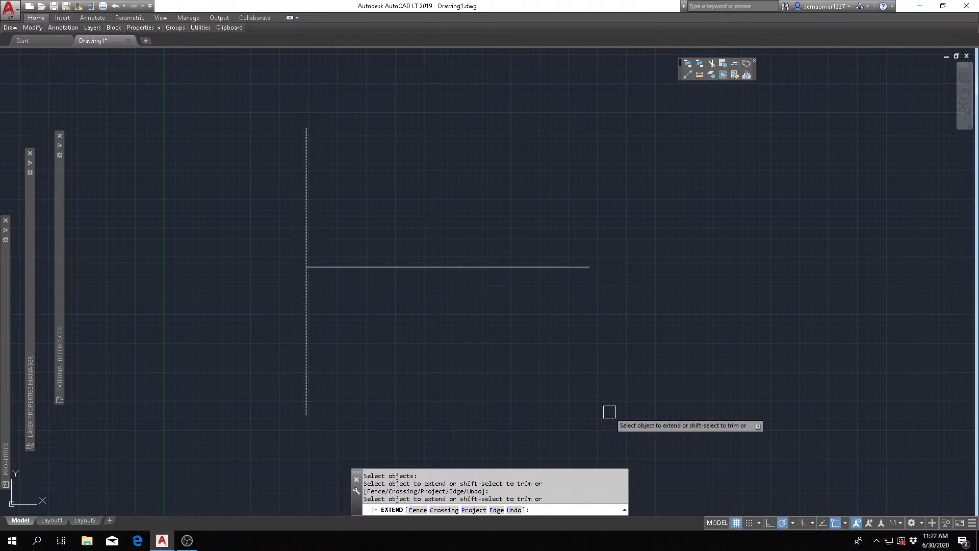
key("Escape")
key("Escape")
key("Escape")
key("Escape")
key("Escape")
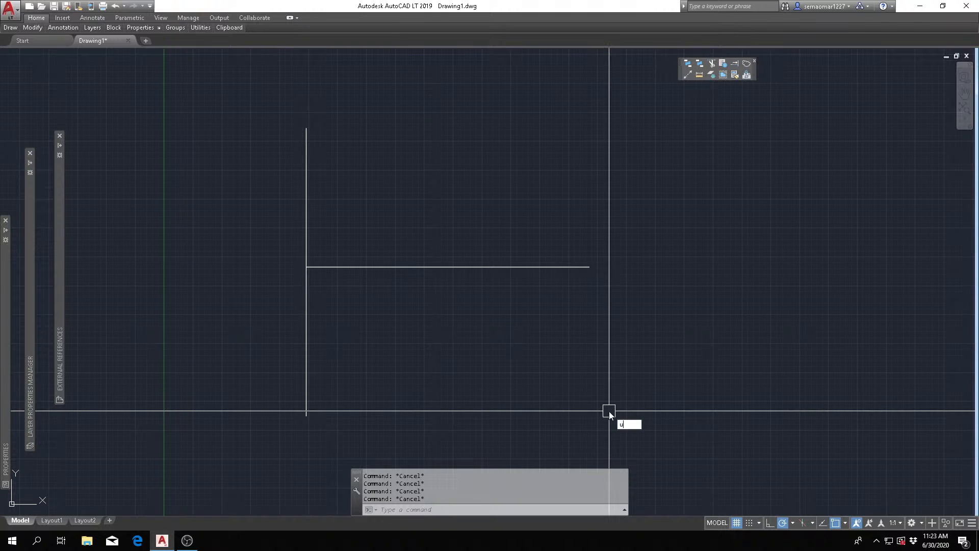
key("ctrl+z")
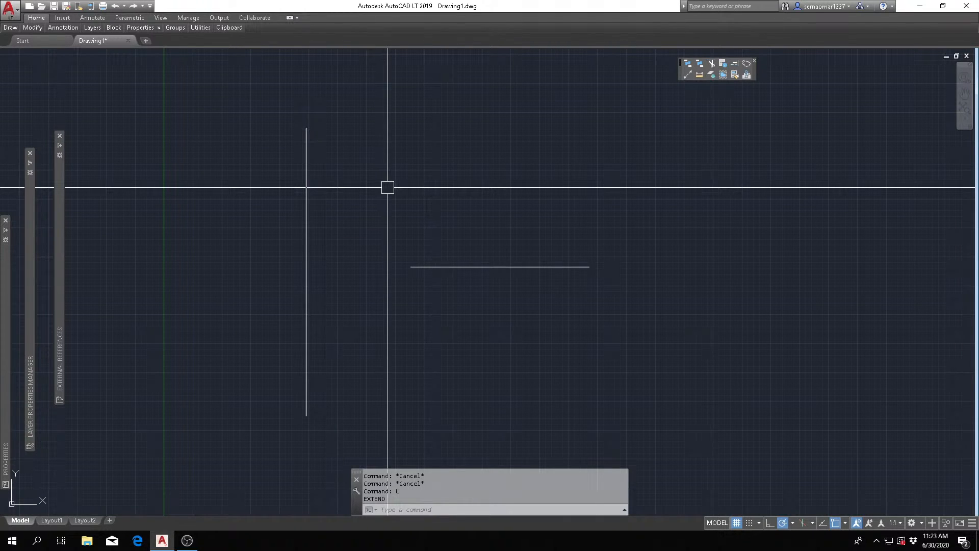
- Extend the horizontal line's left end to the short vertical line, selecting that boundary edge with a crossing window, and end the command
type("e")
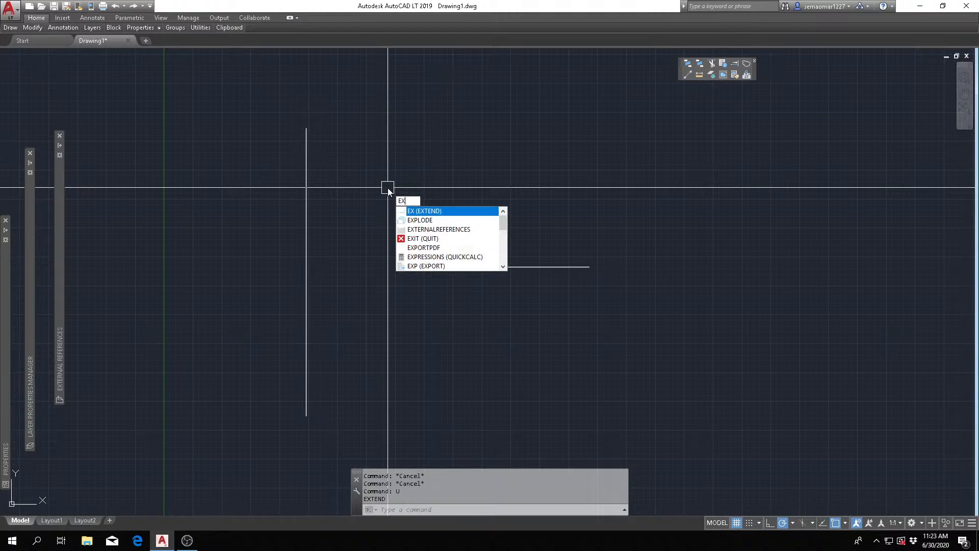
key("Return")
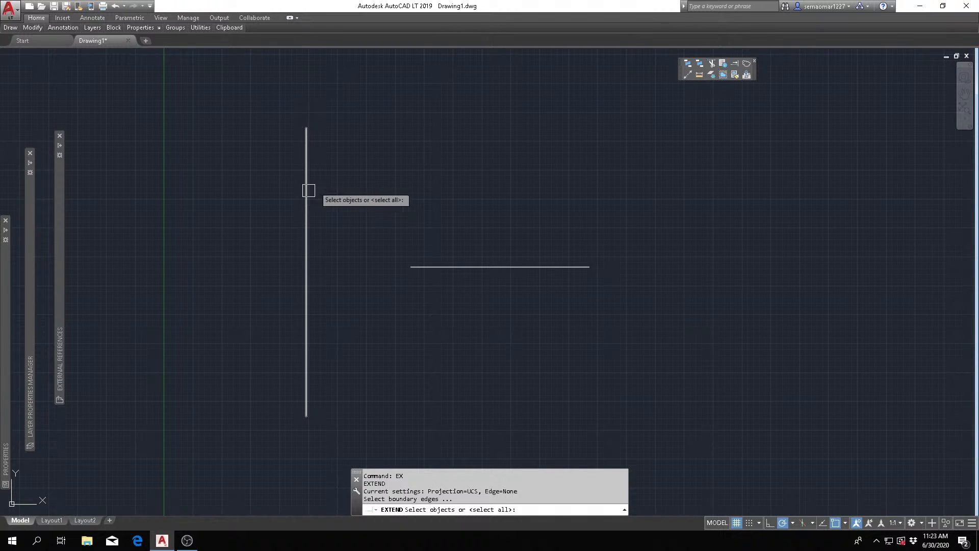
left_click(386, 96)
left_click(274, 227)
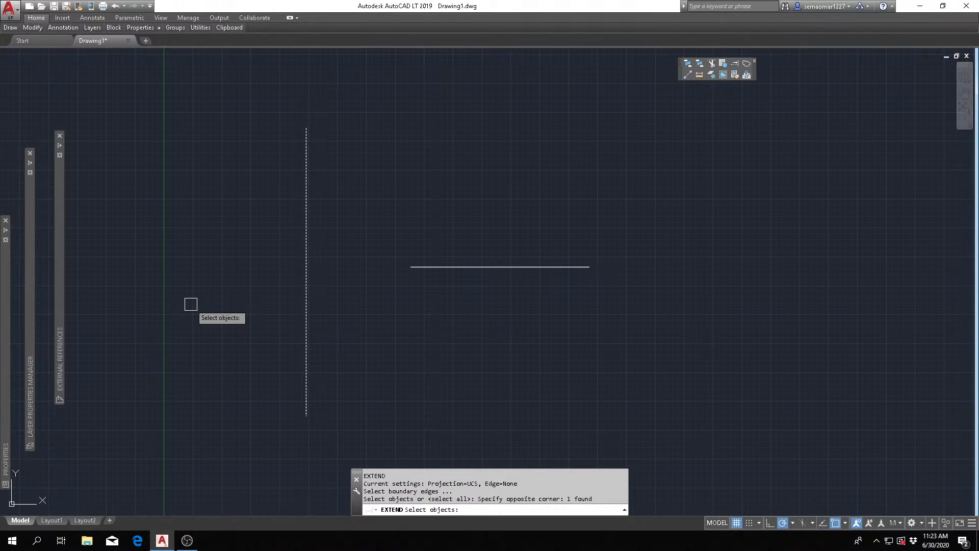
key("Return")
left_click(424, 267)
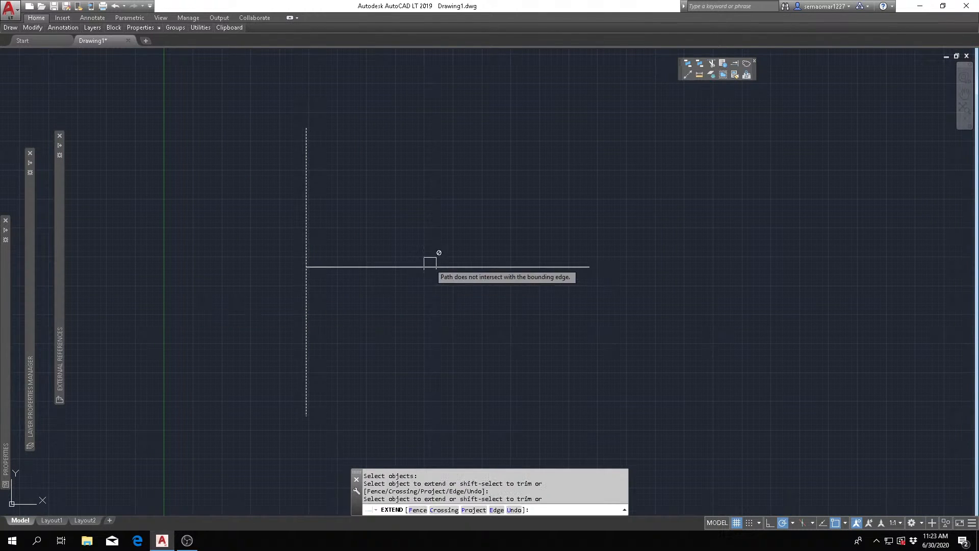
key("Escape")
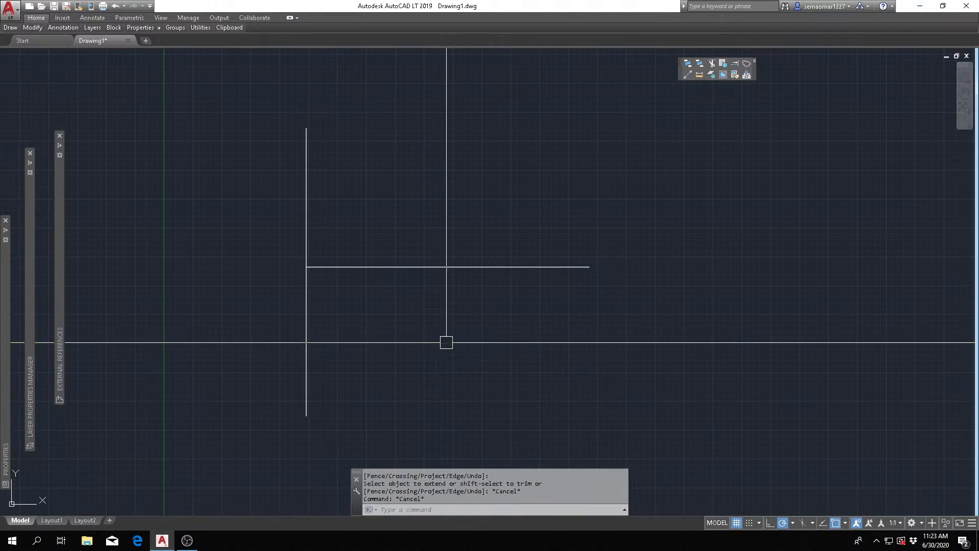
scroll(410, 259, "down", 8)
middle_click_drag(528, 356, 466, 318)
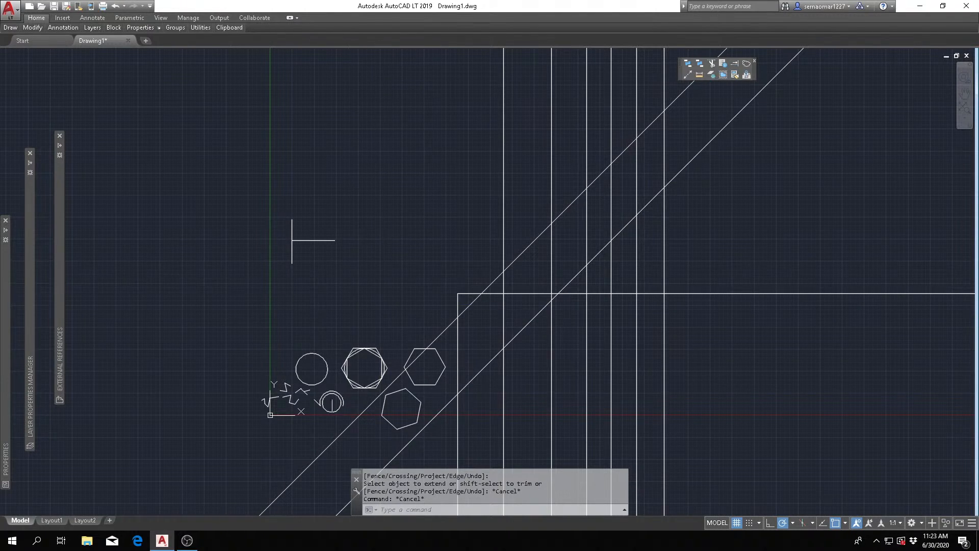
scroll(331, 409, "up", 4)
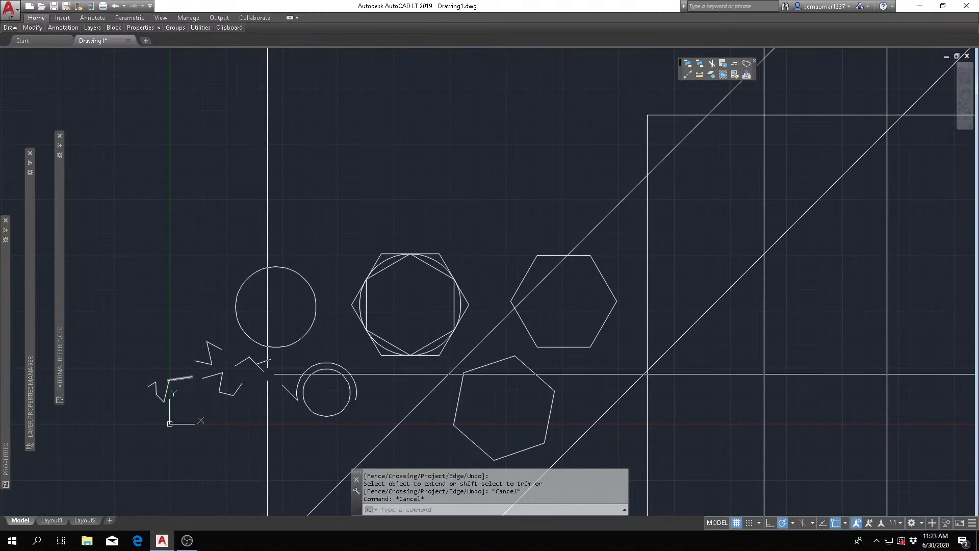
scroll(295, 355, "down", 2)
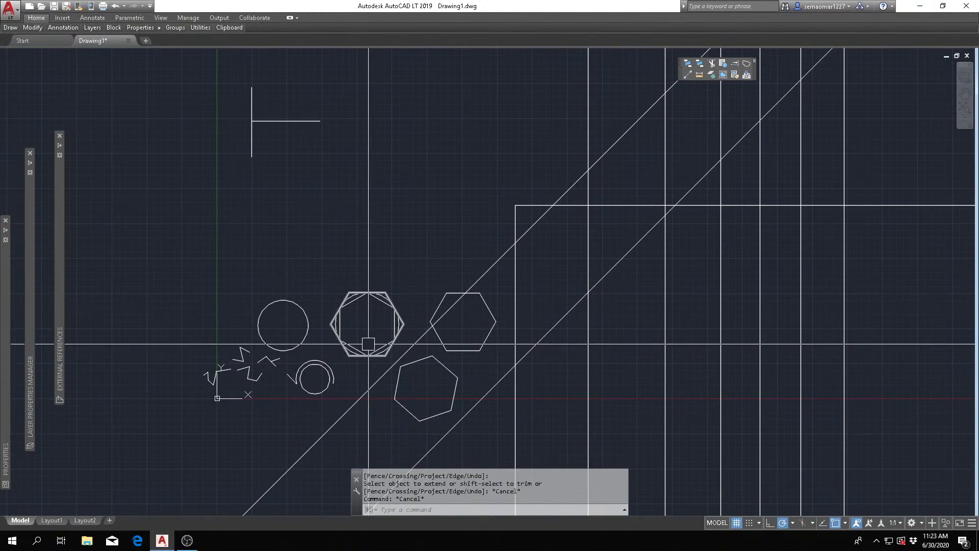
scroll(459, 321, "down", 2)
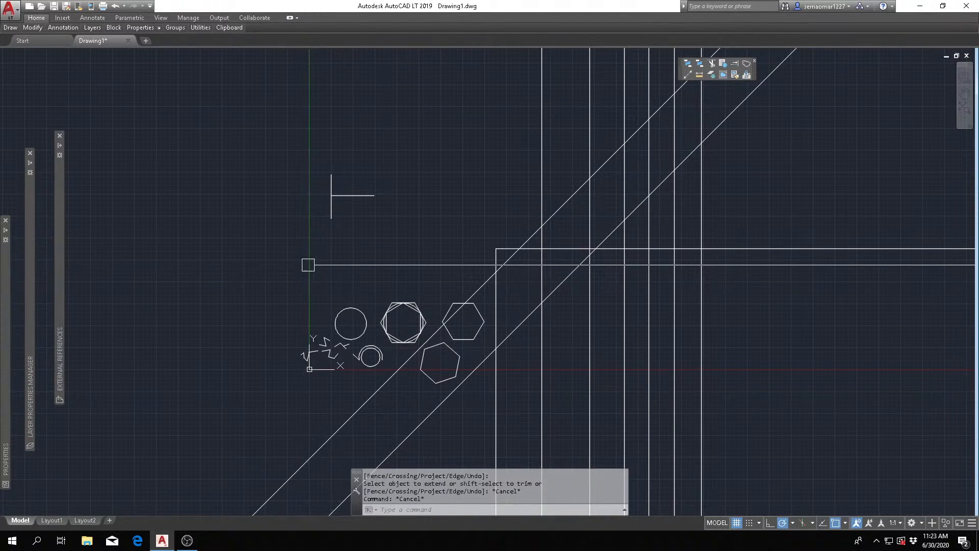
scroll(753, 216, "up", 2)
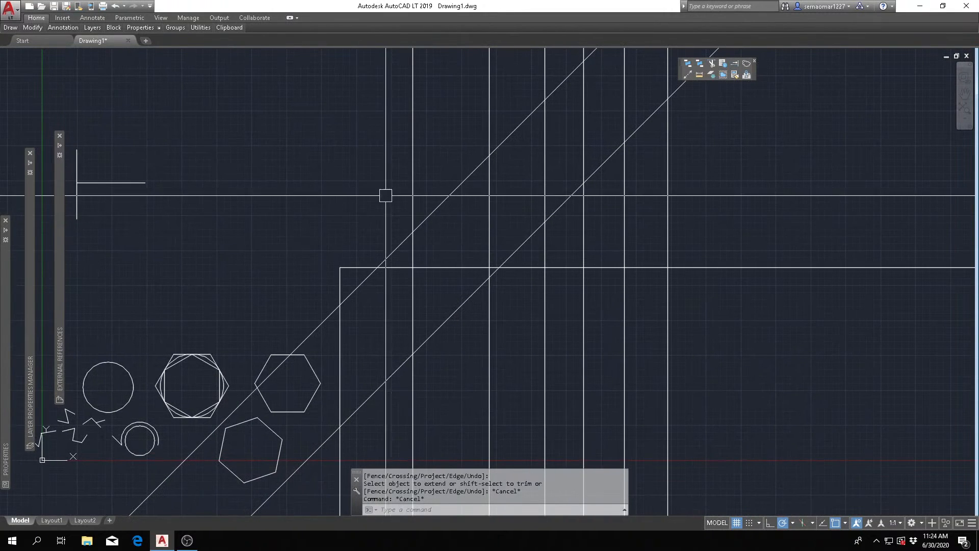
scroll(277, 373, "down", 4)
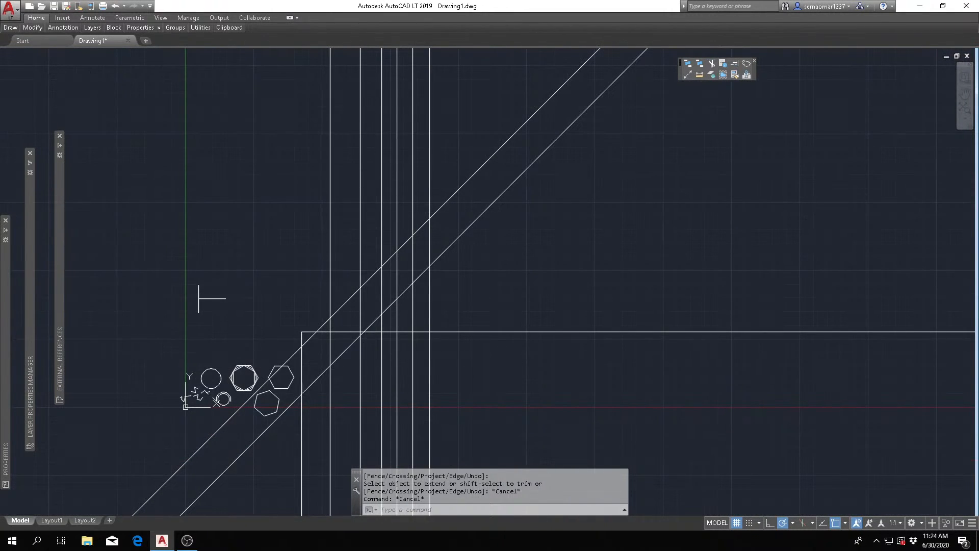